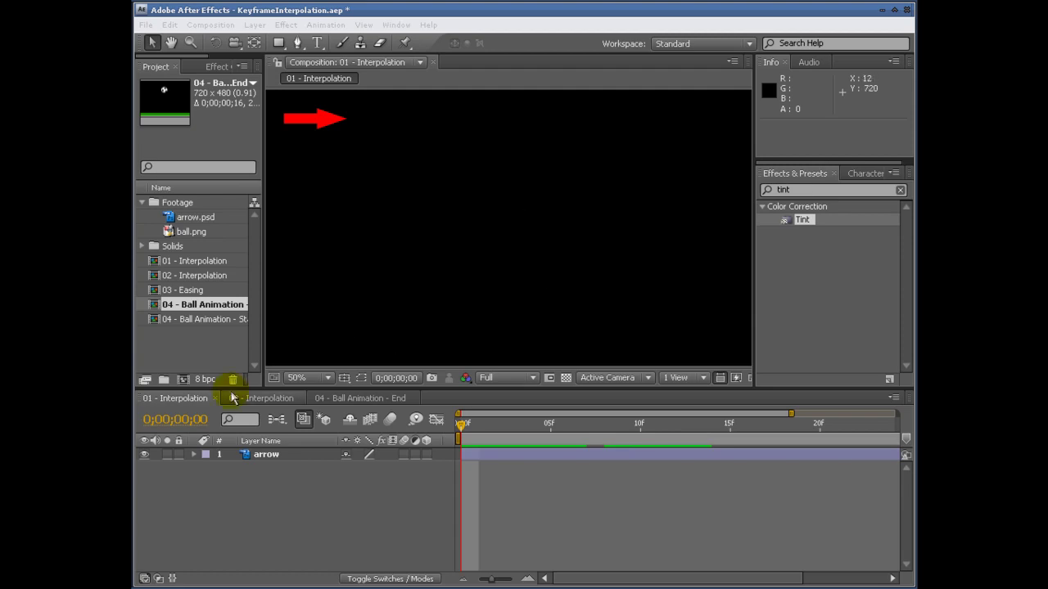
- Show only the arrow layer's Opacity property with its keyframes and zoom the timeline to its full duration
{"action": "mouse_move", "coordinate": [464, 431]}
{"action": "left_mouse_down"}
{"action": "mouse_move", "coordinate": [800, 426]}
{"action": "mouse_move", "coordinate": [456, 432]}
{"action": "left_mouse_up"}
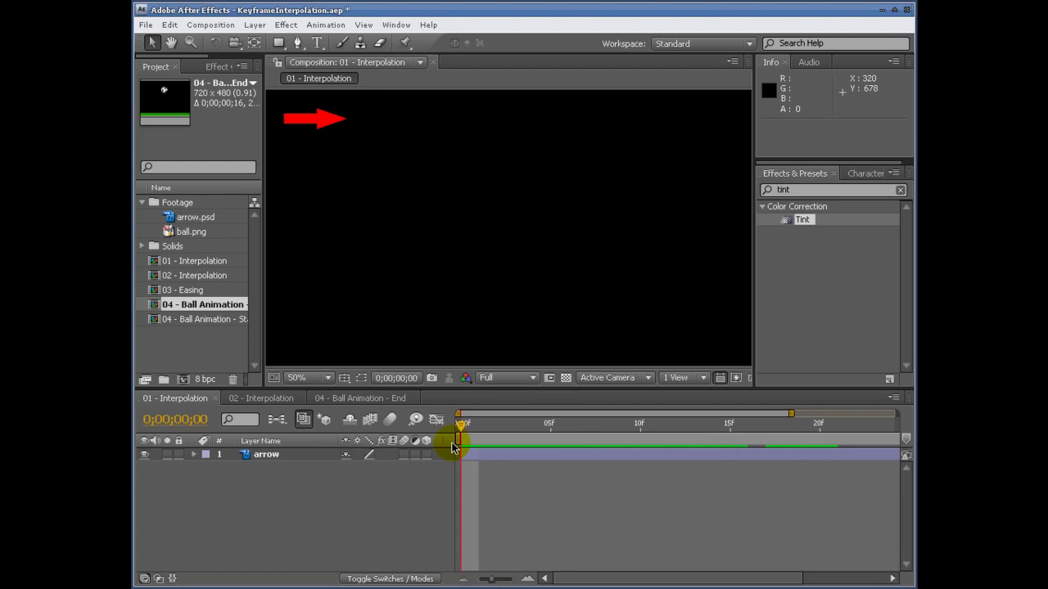
{"action": "left_click", "coordinate": [275, 461]}
{"action": "key", "text": "u"}
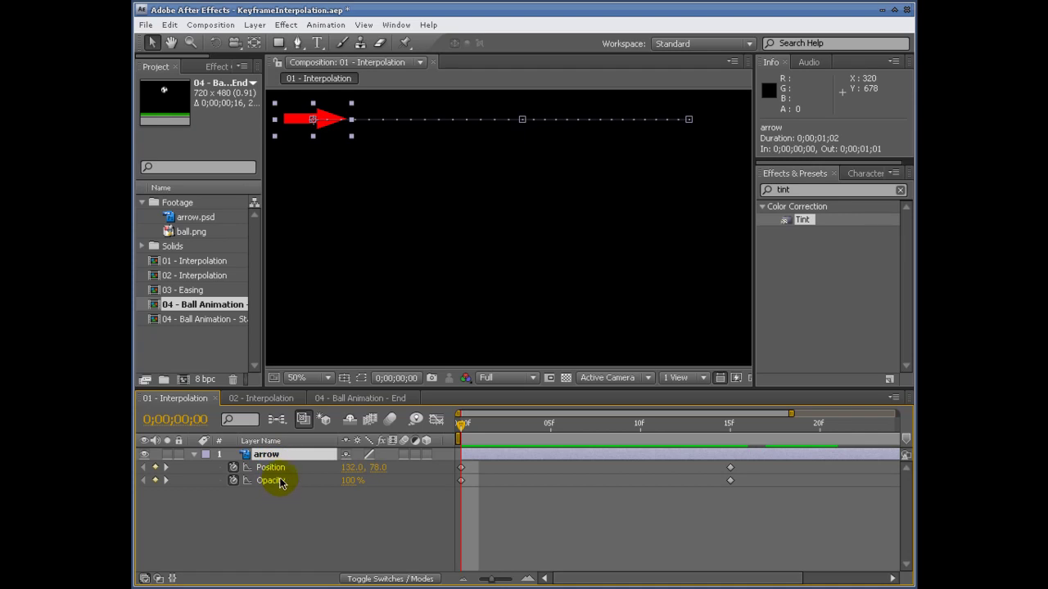
{"action": "key", "text": "u"}
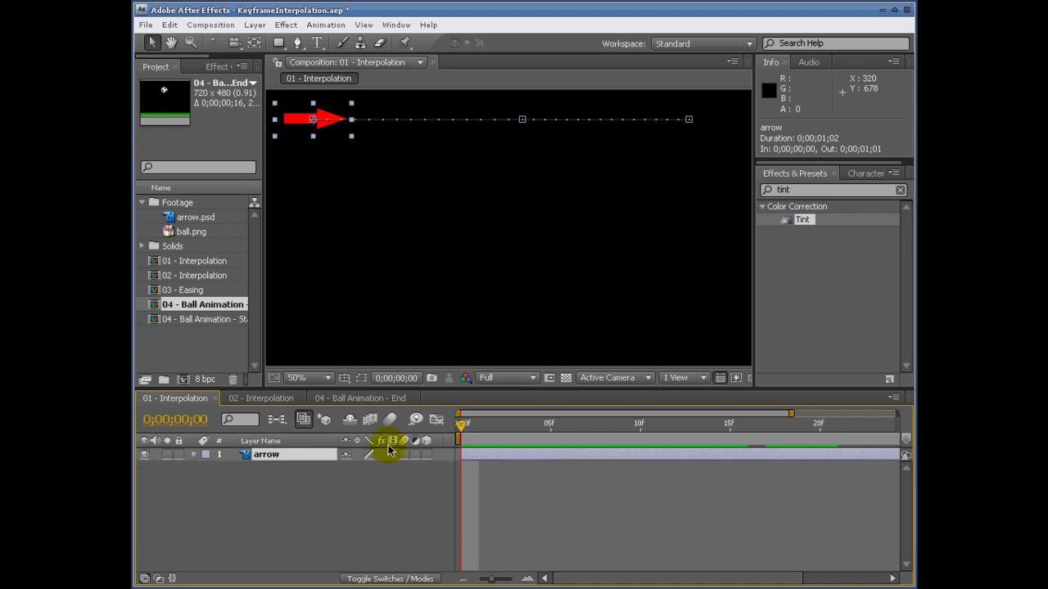
{"action": "key", "text": "t"}
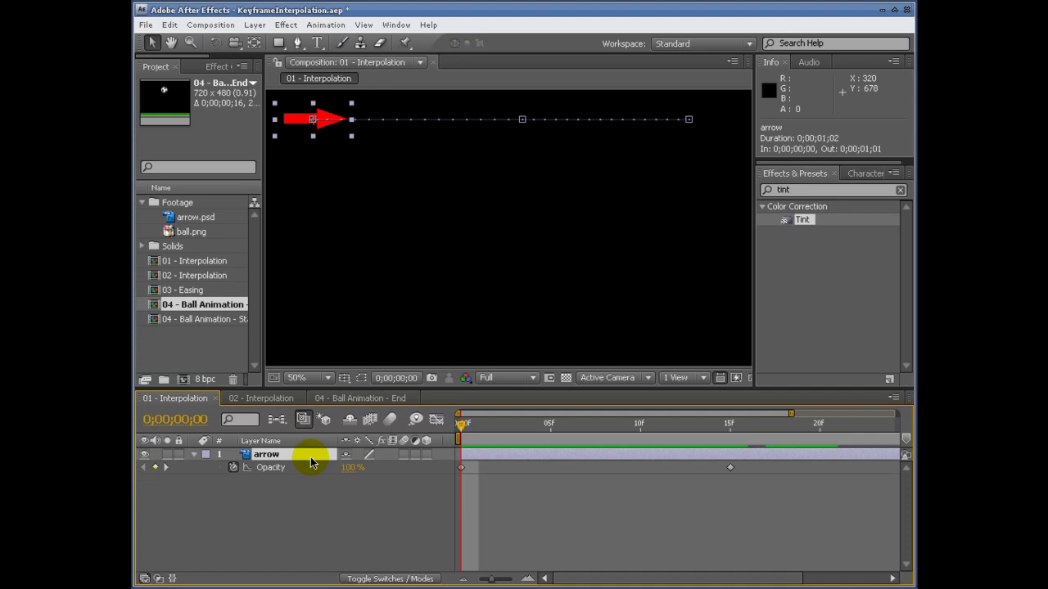
{"action": "left_click_drag", "start_coordinate": [491, 578], "coordinate": [452, 575]}
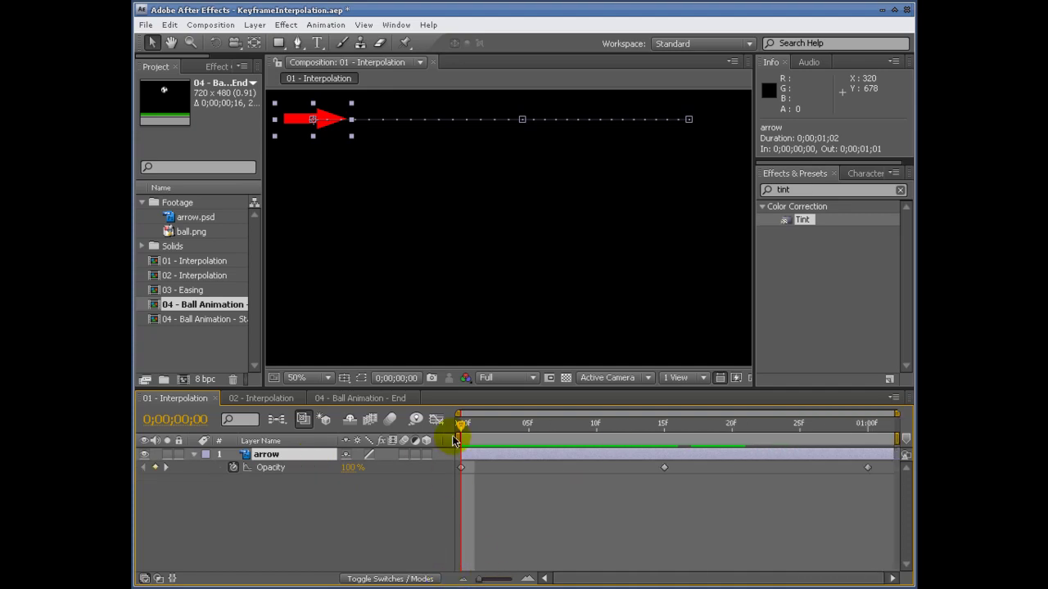
{"action": "mouse_move", "coordinate": [469, 438]}
{"action": "left_mouse_down"}
{"action": "mouse_move", "coordinate": [907, 427]}
{"action": "mouse_move", "coordinate": [867, 442]}
{"action": "mouse_move", "coordinate": [662, 428]}
{"action": "mouse_move", "coordinate": [459, 456]}
{"action": "left_mouse_up"}
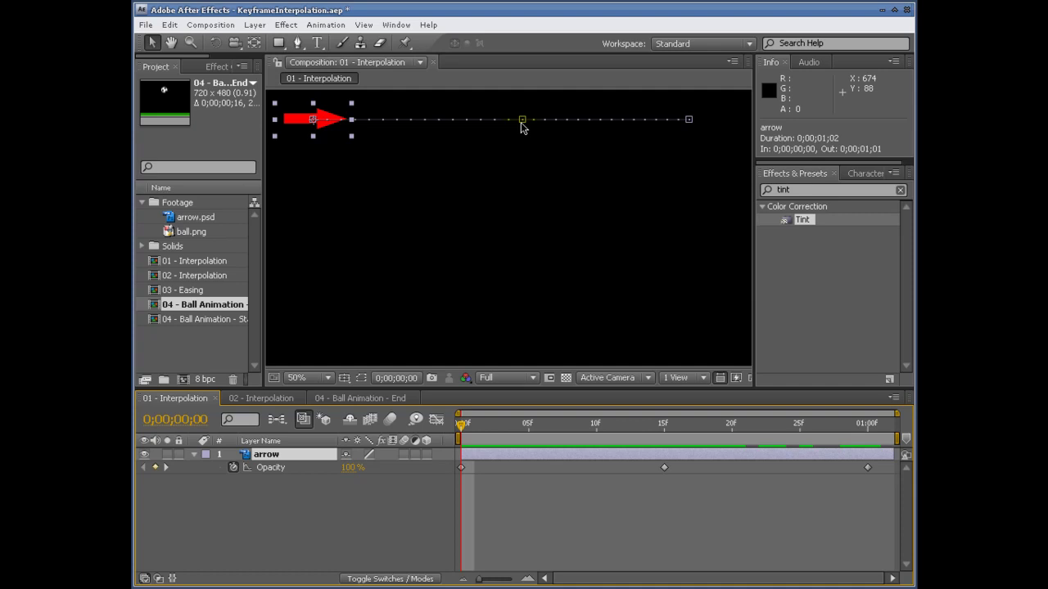
- Display the arrow's Opacity curve in the Graph Editor and select its middle keyframe at 0;00;00;15
{"action": "left_click", "coordinate": [435, 422]}
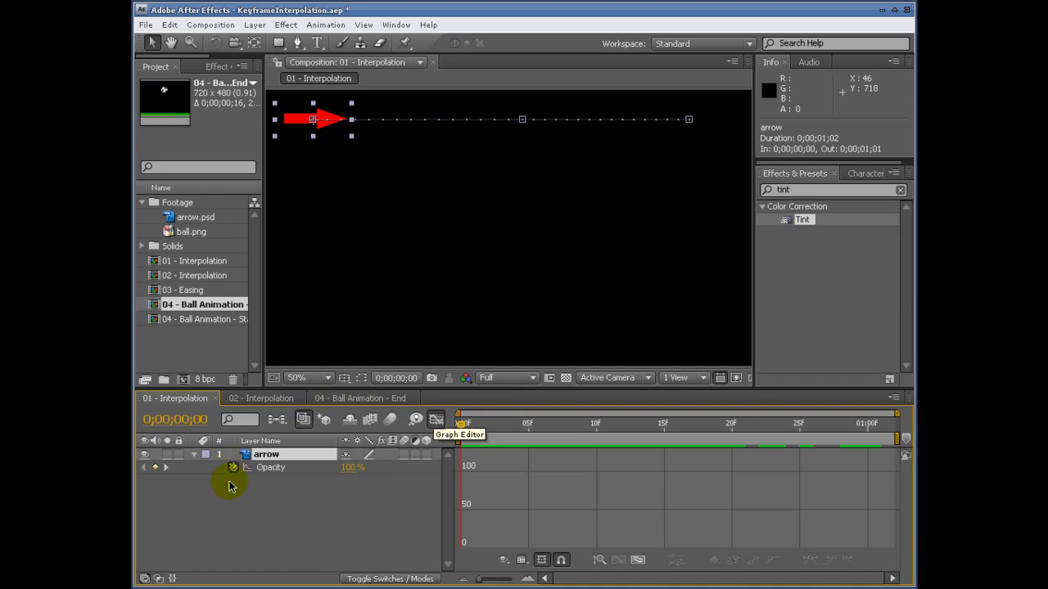
{"action": "left_click", "coordinate": [264, 468]}
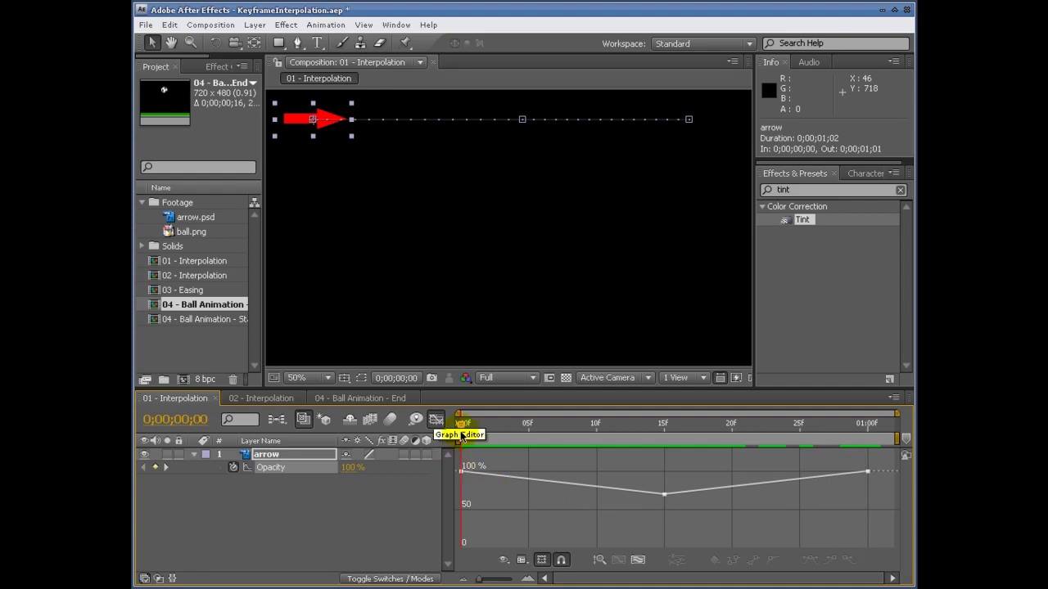
{"action": "left_click", "coordinate": [664, 495]}
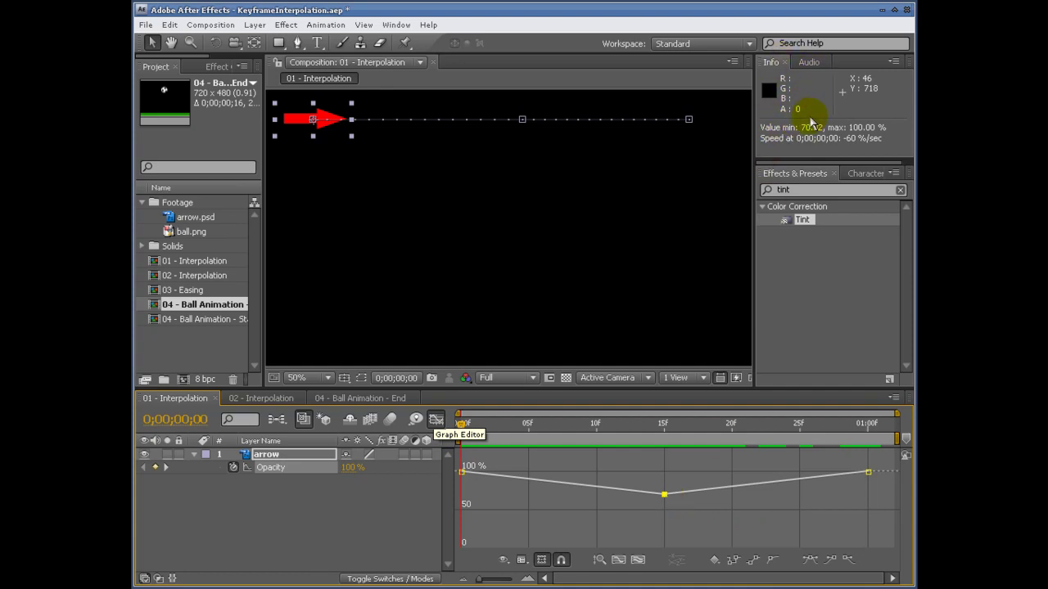
{"action": "left_click", "coordinate": [868, 473]}
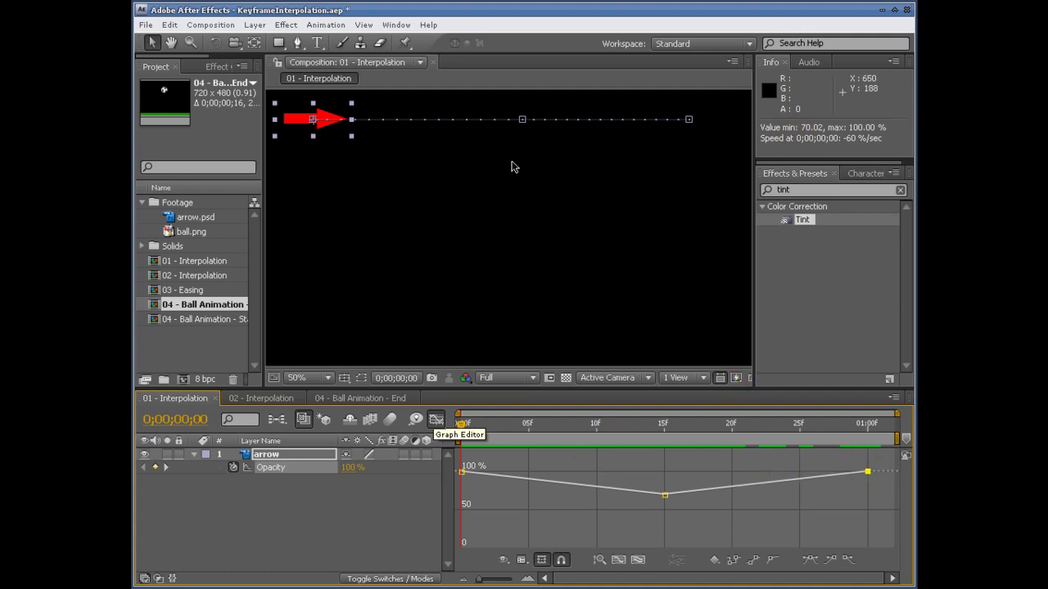
{"action": "left_click_drag", "start_coordinate": [465, 446], "coordinate": [665, 447]}
{"action": "left_click", "coordinate": [665, 495]}
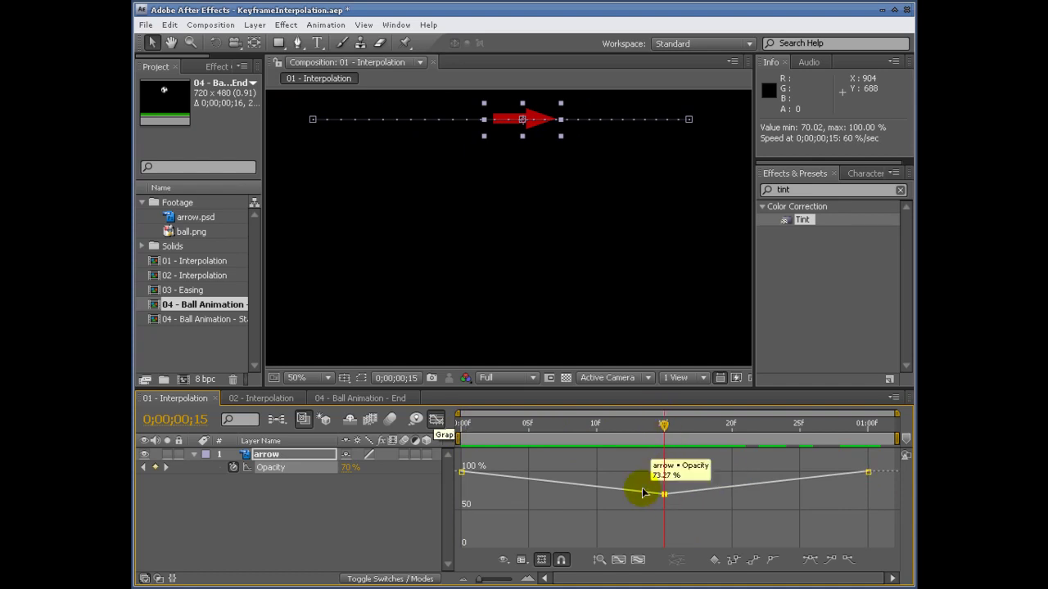
{"action": "right_click", "coordinate": [600, 464]}
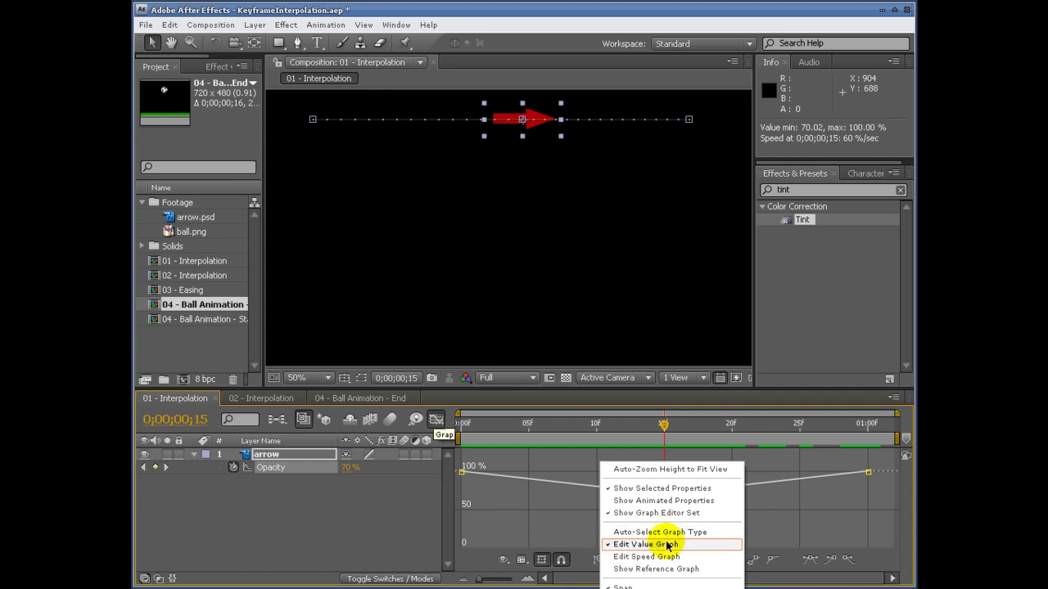
{"action": "left_click", "coordinate": [678, 432]}
{"action": "left_click", "coordinate": [663, 425]}
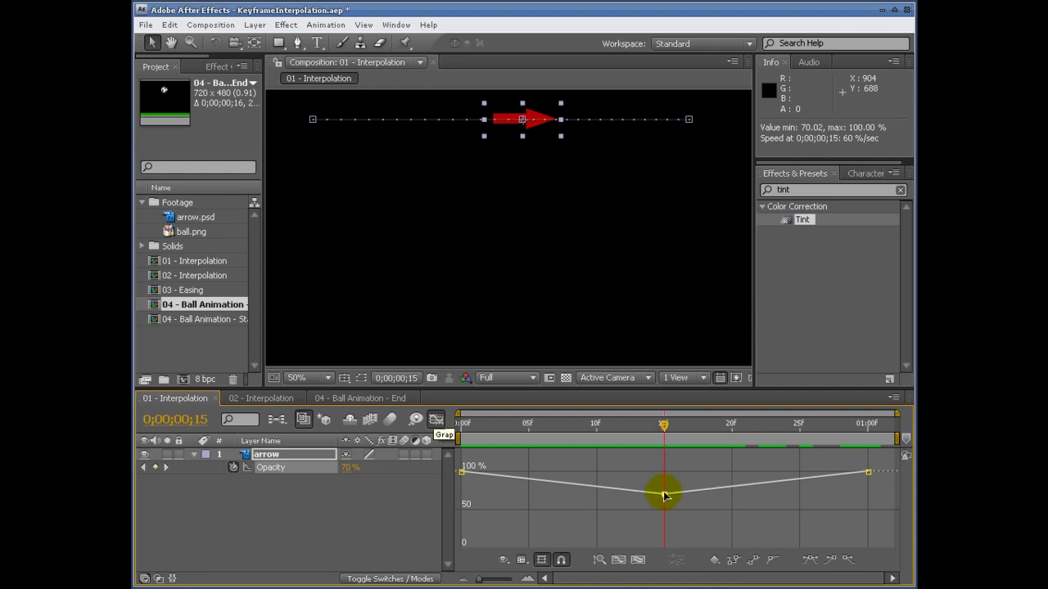
- Lower and raise the middle Opacity keyframe on the value graph, leaving it at 71%
{"action": "left_click_drag", "start_coordinate": [664, 496], "coordinate": [666, 534]}
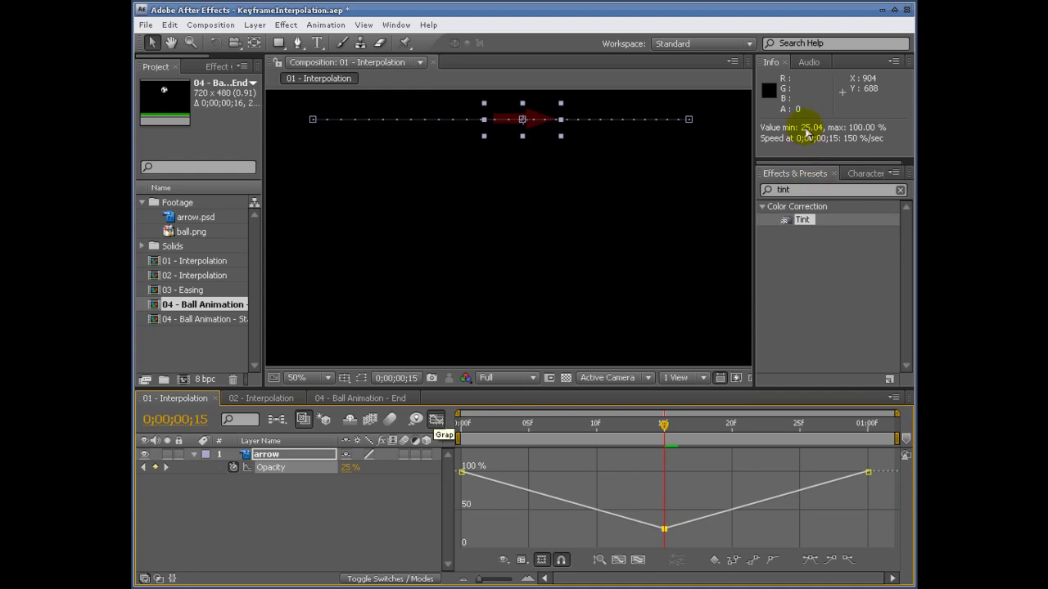
{"action": "left_click_drag", "start_coordinate": [663, 529], "coordinate": [666, 467]}
{"action": "left_click", "coordinate": [666, 495]}
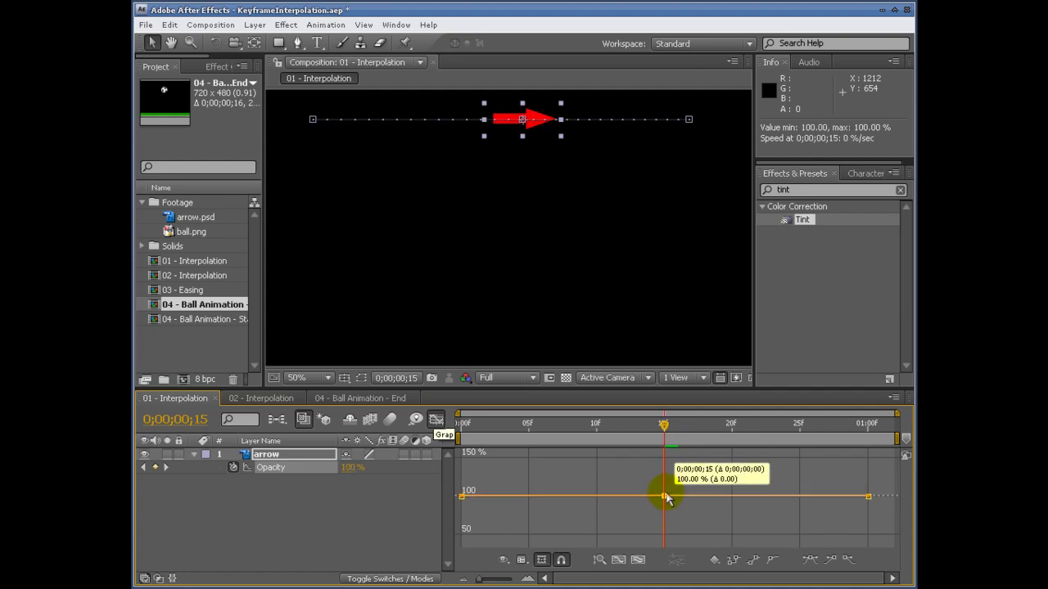
{"action": "left_click_drag", "start_coordinate": [665, 496], "coordinate": [666, 540]}
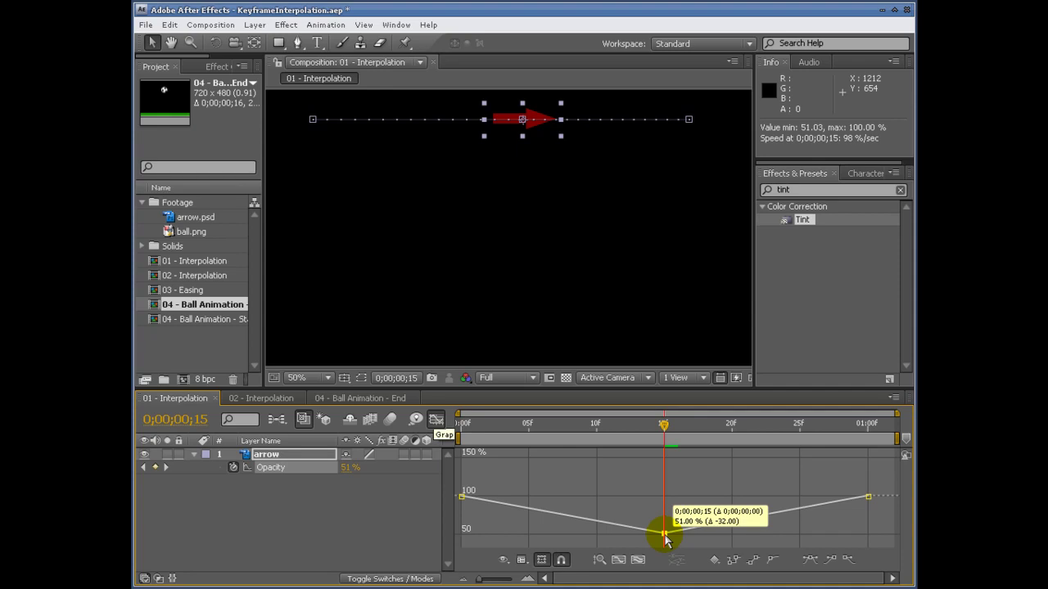
{"action": "mouse_move", "coordinate": [665, 538]}
{"action": "left_mouse_down"}
{"action": "mouse_move", "coordinate": [665, 514]}
{"action": "mouse_move", "coordinate": [665, 523]}
{"action": "left_mouse_up"}
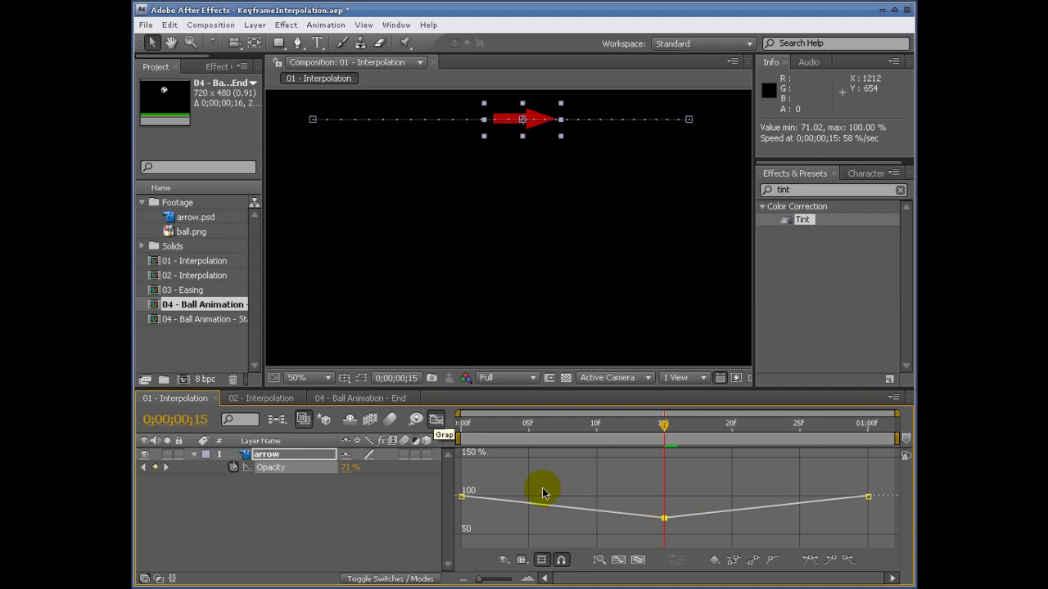
- Display the arrow's Position graph in a taller timeline area with its height automatically zoomed to fit
{"action": "left_click", "coordinate": [275, 456]}
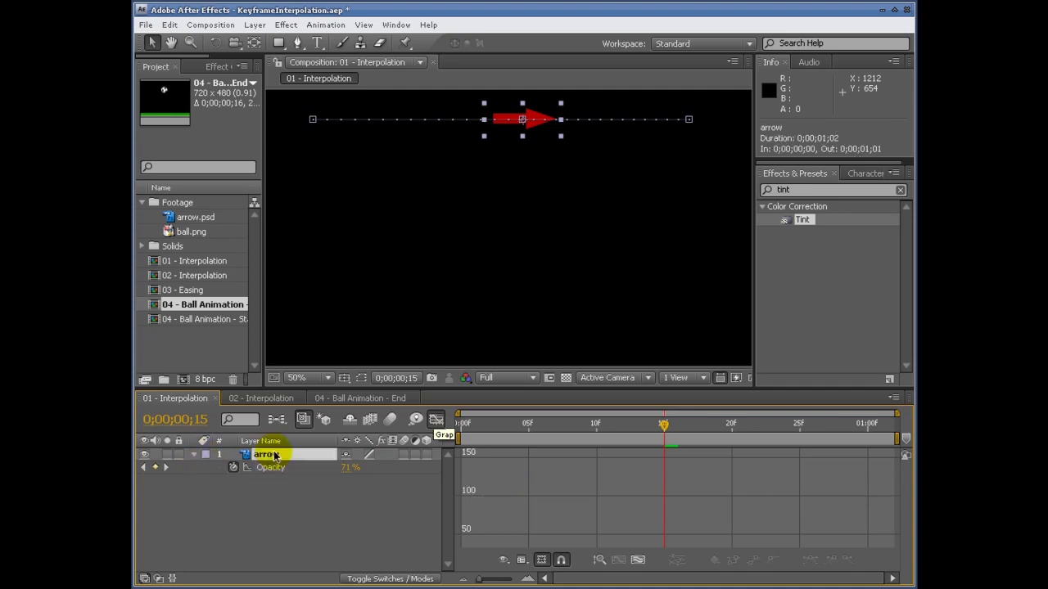
{"action": "key", "text": "p"}
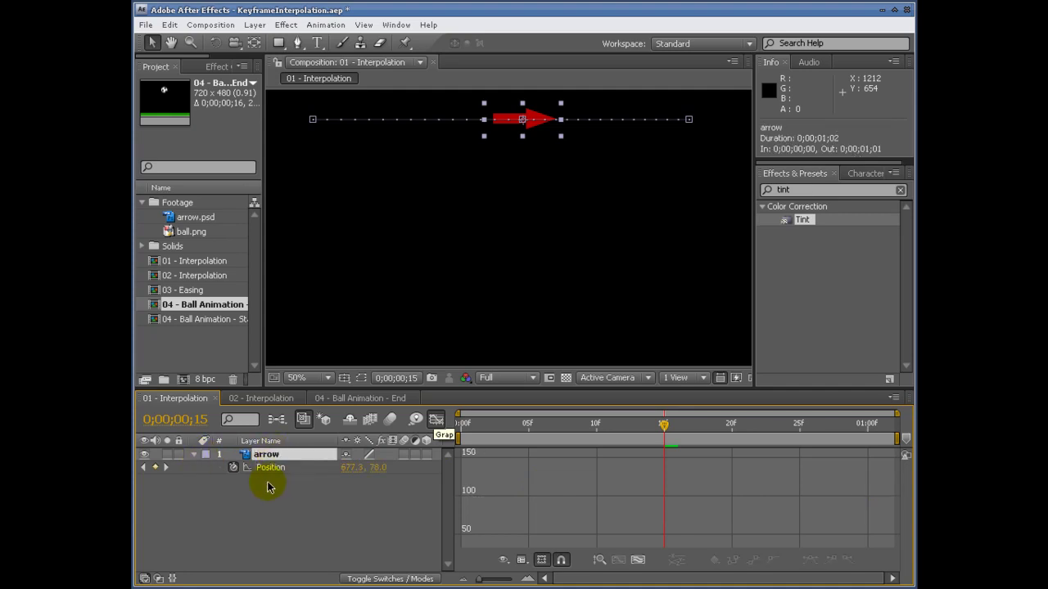
{"action": "left_click", "coordinate": [274, 469]}
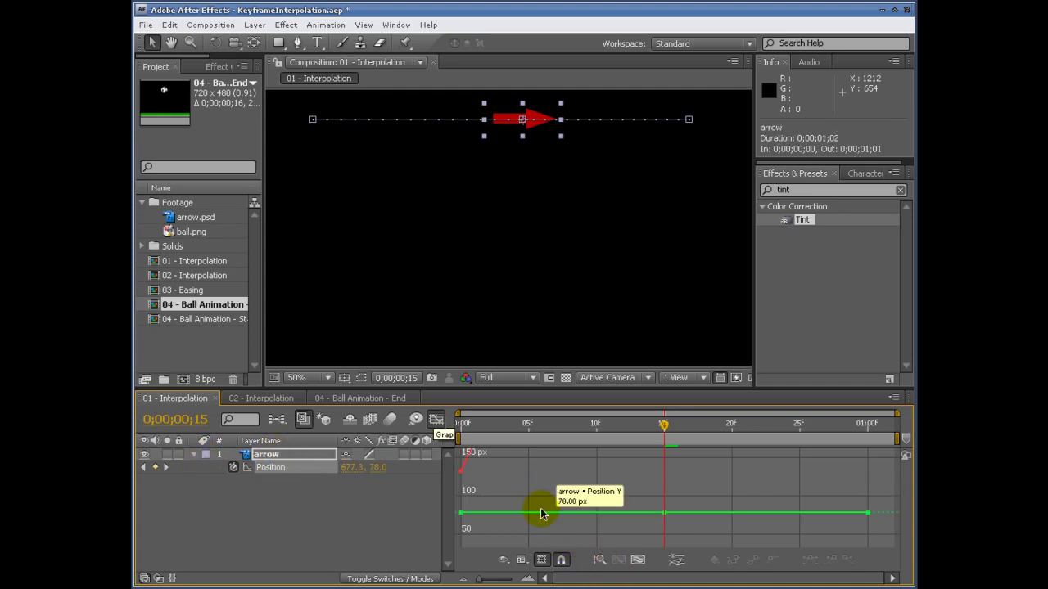
{"action": "mouse_move", "coordinate": [890, 514]}
{"action": "left_click_drag", "start_coordinate": [534, 389], "coordinate": [536, 346]}
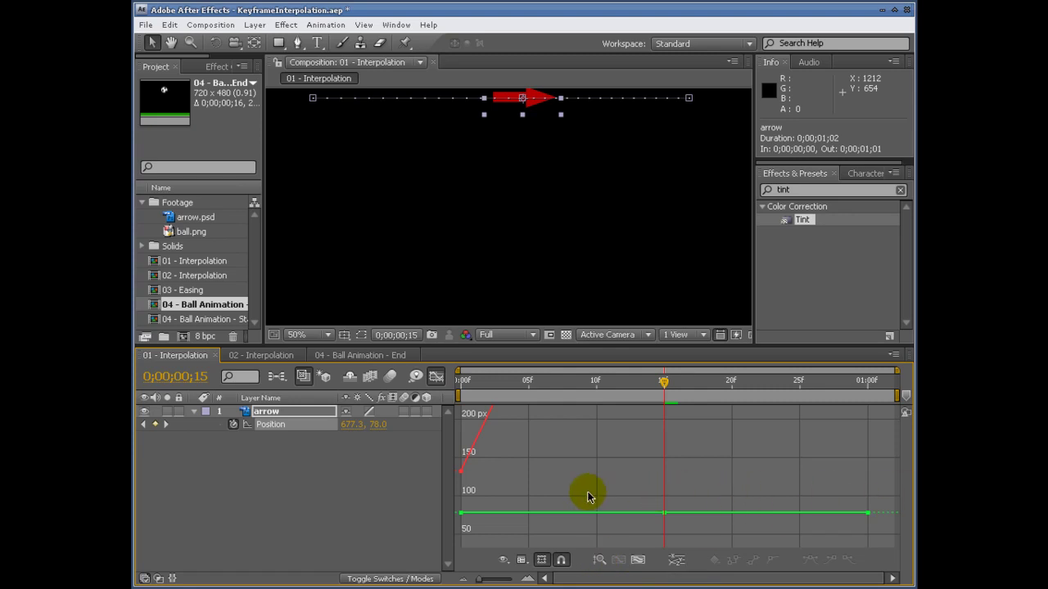
{"action": "left_click", "coordinate": [598, 560]}
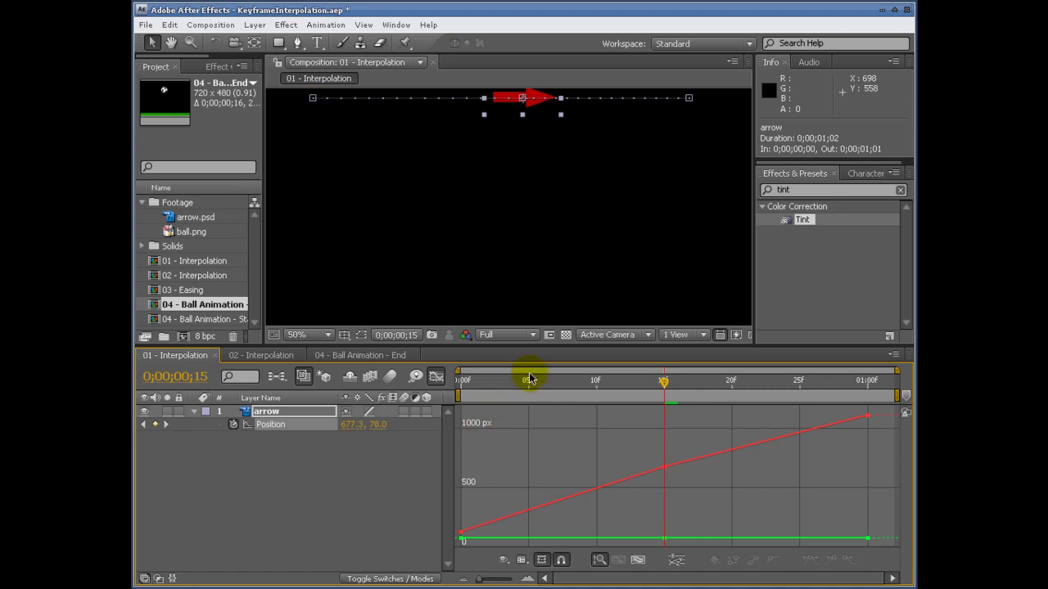
- At 0;00;00;15, move the arrow's middle motion path keyframe down to about 633.3, 492.0
{"action": "left_click_drag", "start_coordinate": [487, 392], "coordinate": [661, 393]}
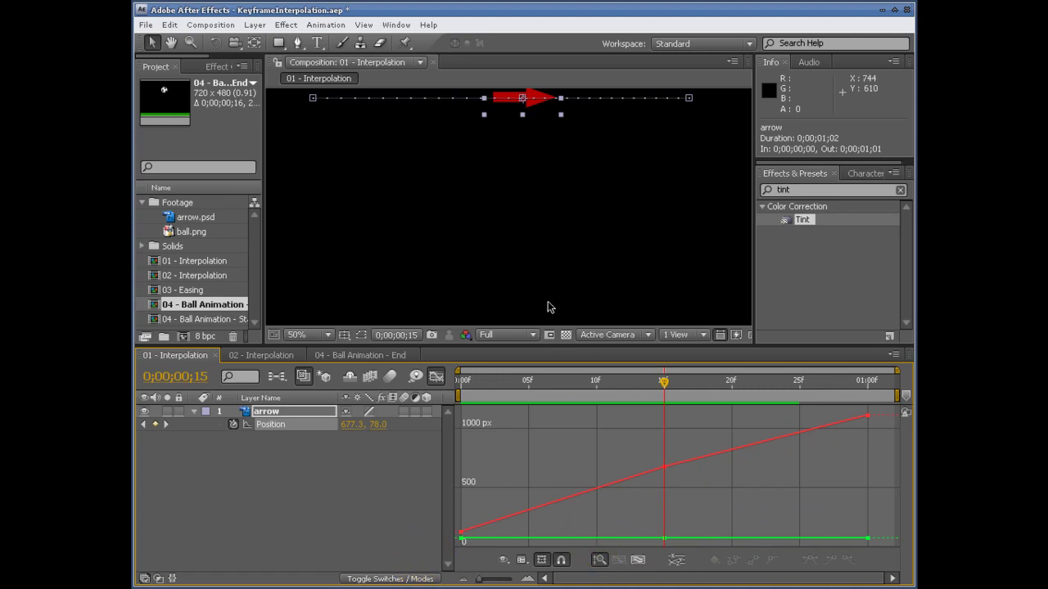
{"action": "left_click_drag", "start_coordinate": [655, 383], "coordinate": [664, 390]}
{"action": "left_click", "coordinate": [525, 99]}
{"action": "left_click_drag", "start_coordinate": [525, 103], "coordinate": [507, 260]}
{"action": "left_click_drag", "start_coordinate": [663, 382], "coordinate": [664, 420]}
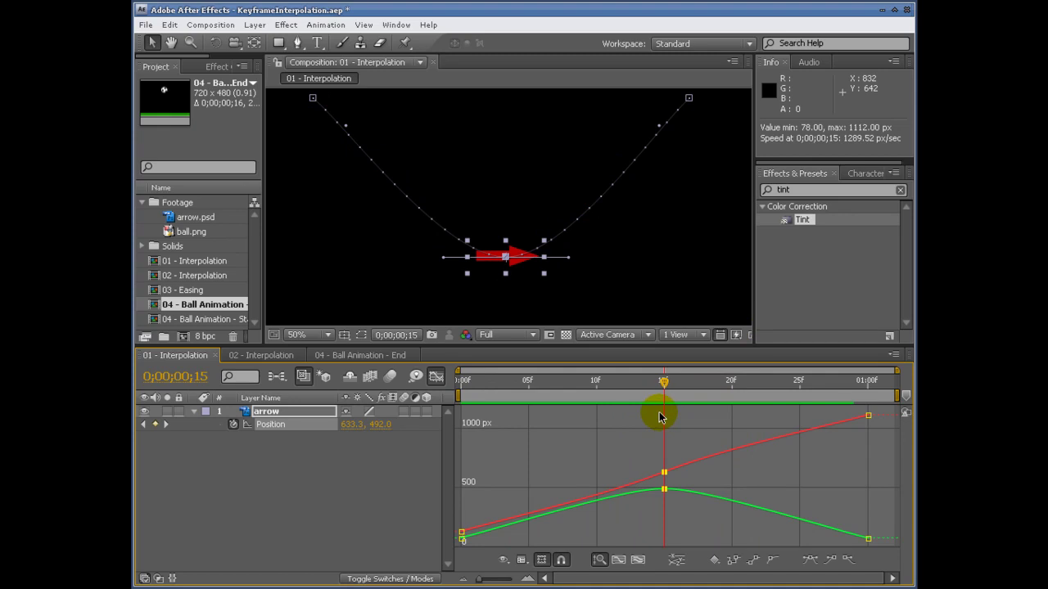
- Turn the arrow layer's auto-orientation off and preview the arrow at 0;00;00;09
{"action": "key", "text": "ctrl+alt+o"}
{"action": "left_click_drag", "start_coordinate": [505, 347], "coordinate": [541, 246]}
{"action": "left_click", "coordinate": [433, 290]}
{"action": "left_click", "coordinate": [506, 363]}
{"action": "left_click_drag", "start_coordinate": [663, 381], "coordinate": [581, 409]}
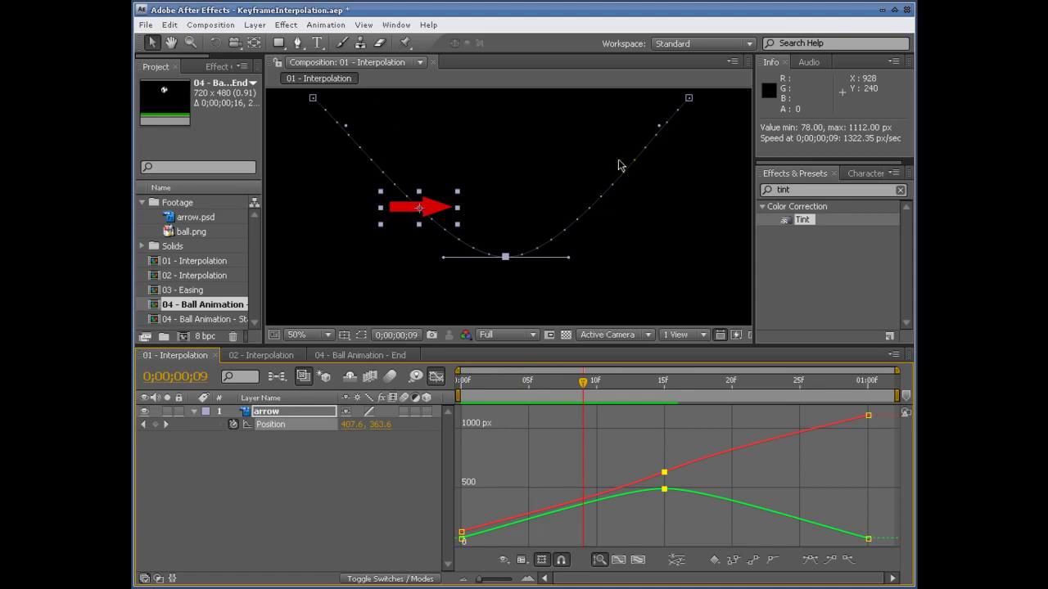
- Set the arrow layer's auto-orientation to Orient Along Path and scrub to 0;00;00;15
{"action": "key", "text": "ctrl+alt+o"}
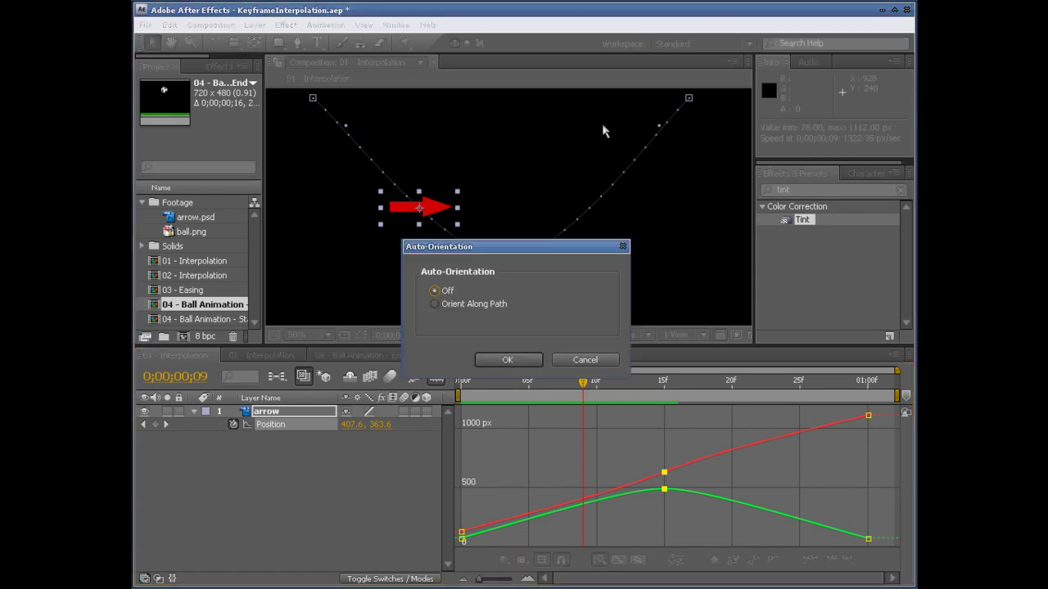
{"action": "left_click_drag", "start_coordinate": [513, 247], "coordinate": [465, 222]}
{"action": "left_click", "coordinate": [403, 279]}
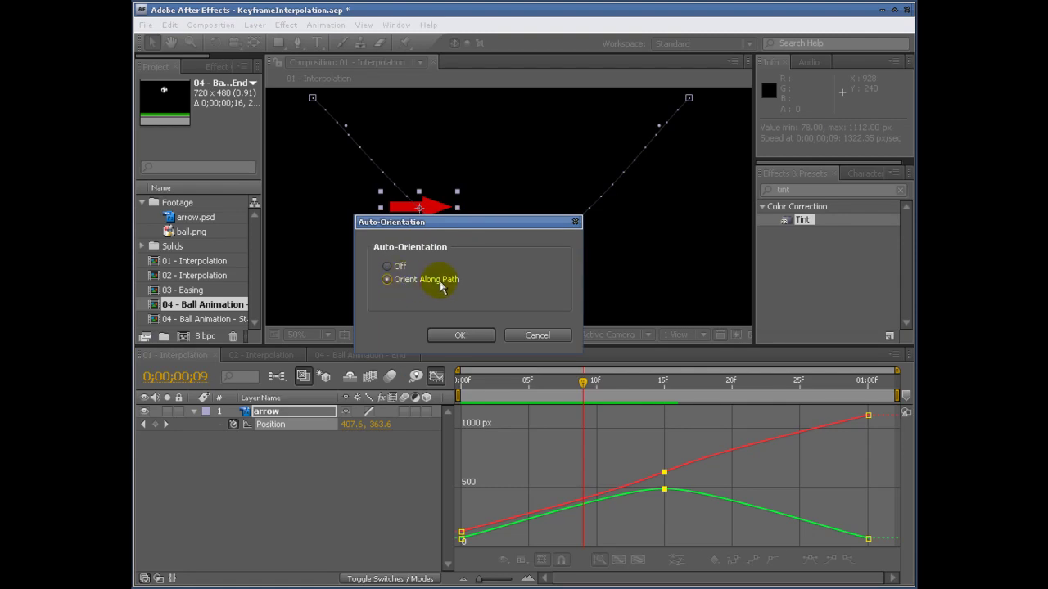
{"action": "left_click", "coordinate": [459, 335]}
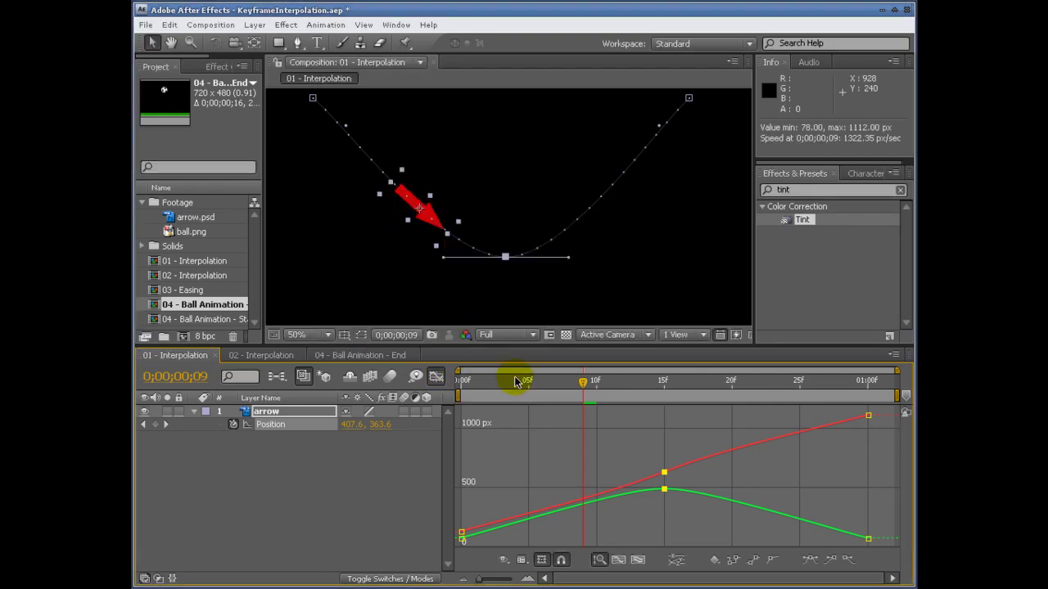
{"action": "left_click_drag", "start_coordinate": [583, 396], "coordinate": [665, 396]}
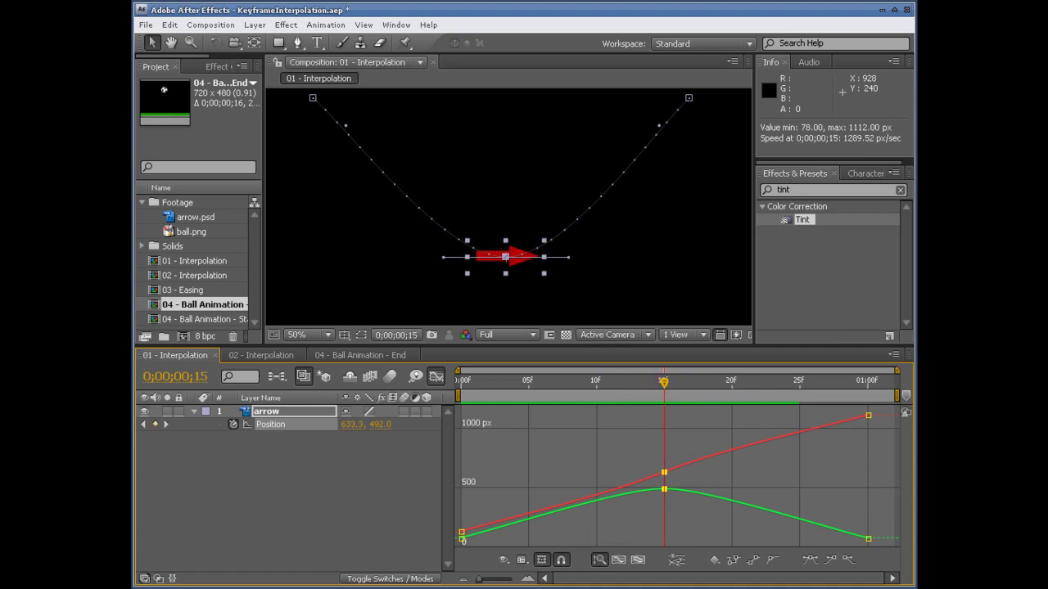
{"action": "key", "text": "ctrl+alt+k"}
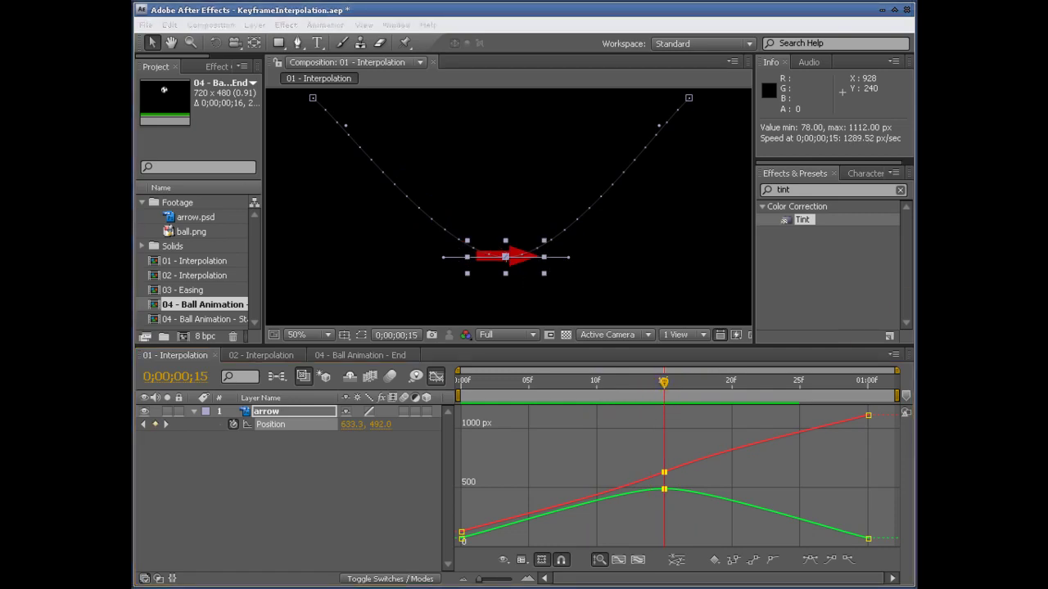
{"action": "right_click", "coordinate": [505, 259]}
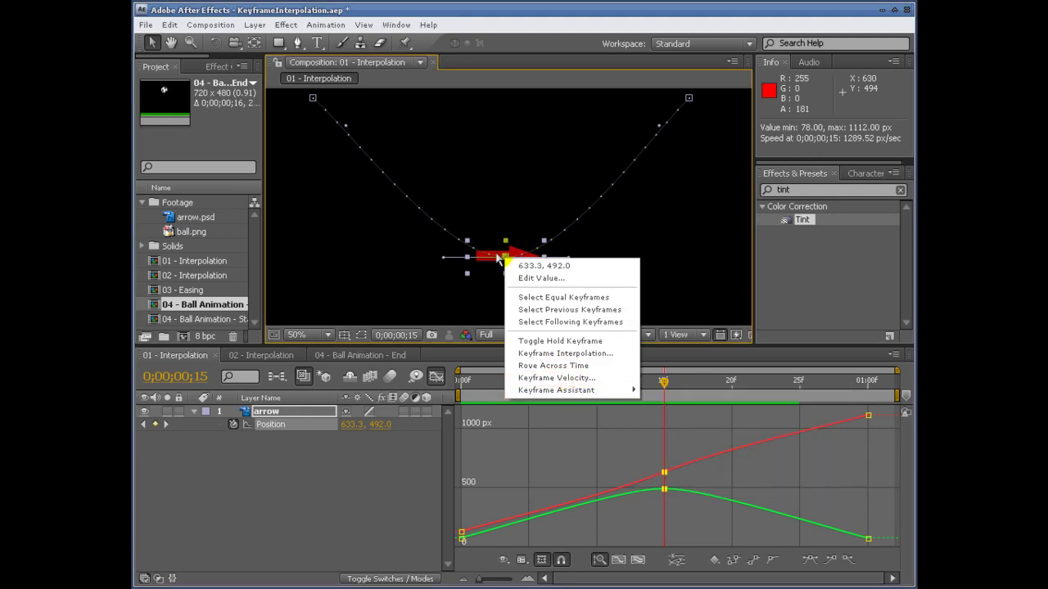
{"action": "left_click", "coordinate": [504, 258]}
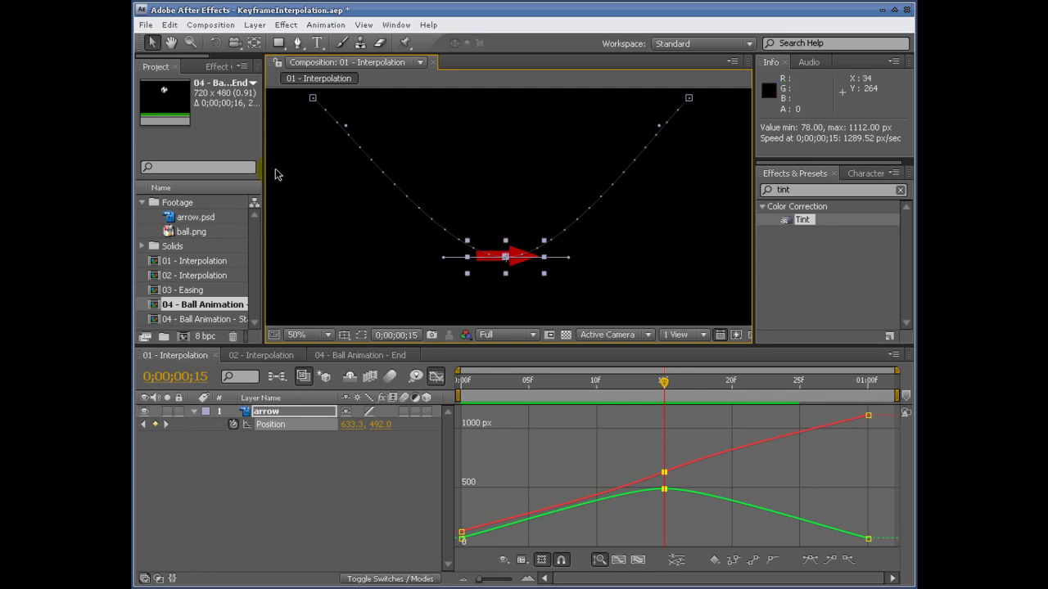
- Check the Default Spatial Interpolation to Linear option in the General preferences and close them without changing it
{"action": "left_click", "coordinate": [168, 26]}
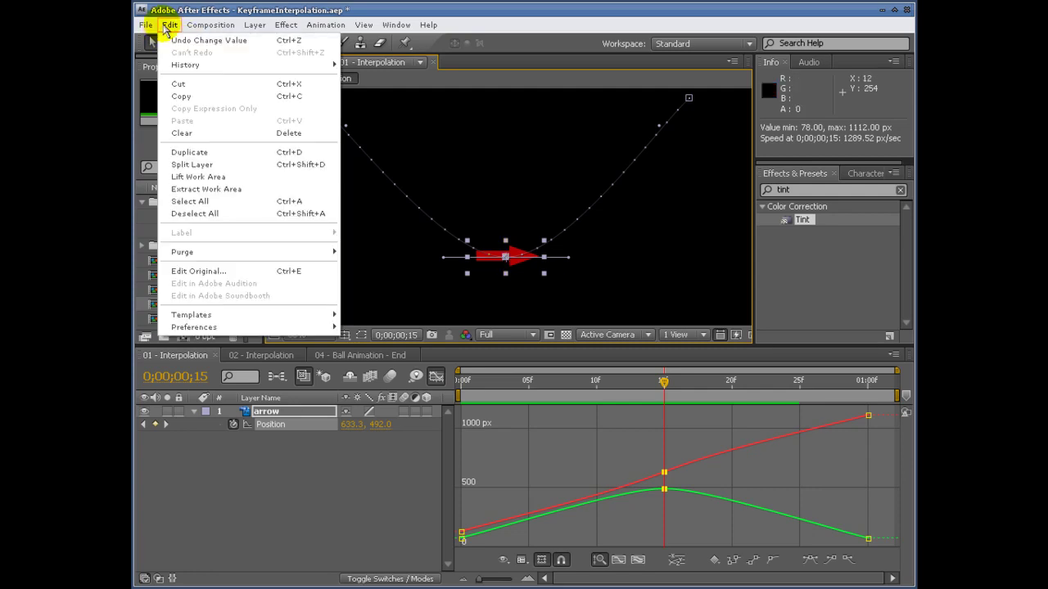
{"action": "mouse_move", "coordinate": [204, 330]}
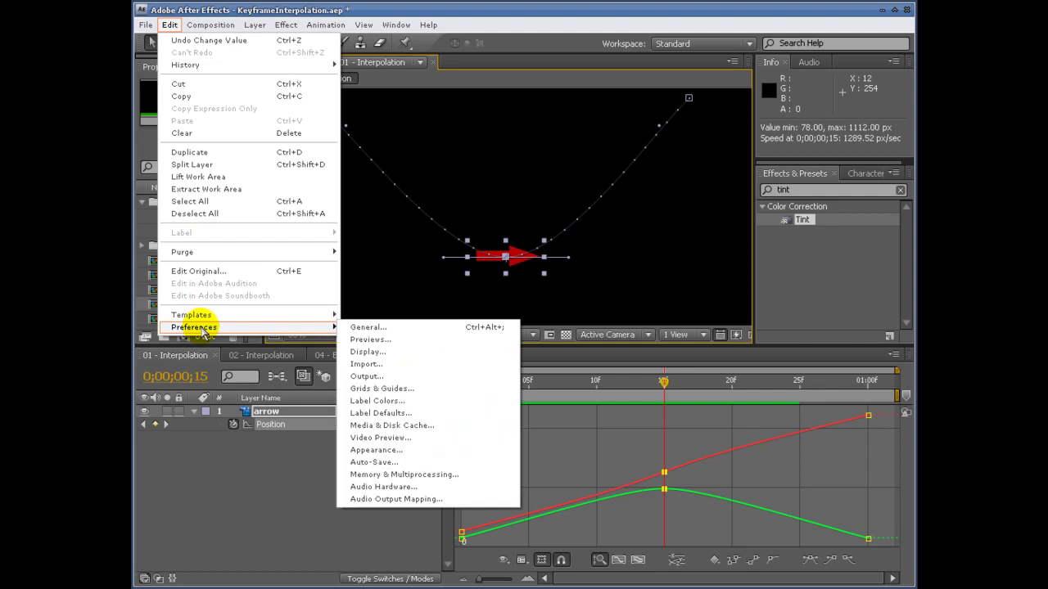
{"action": "left_click", "coordinate": [394, 334]}
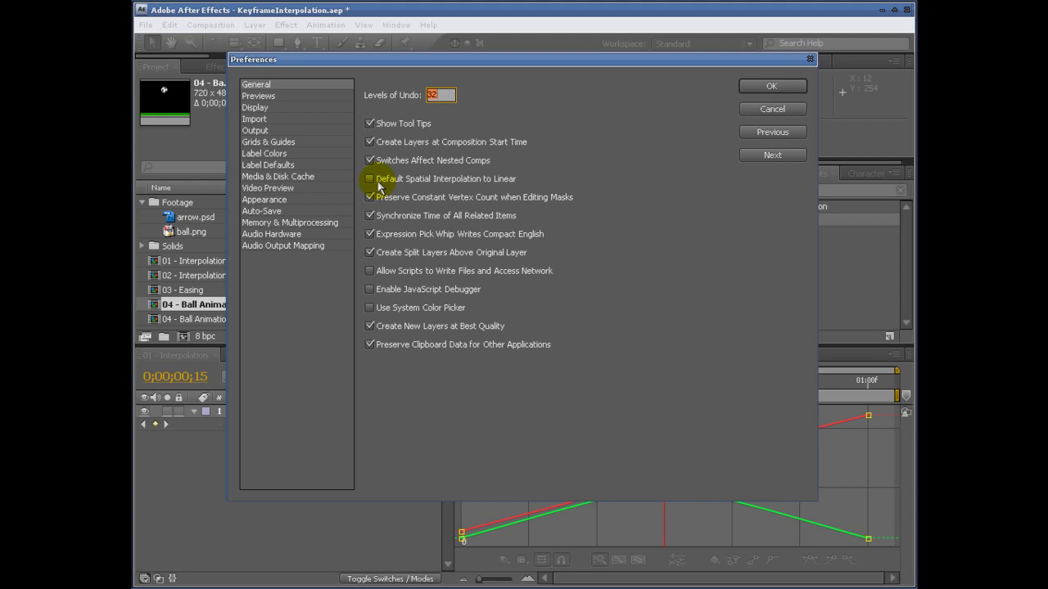
{"action": "left_click", "coordinate": [784, 87]}
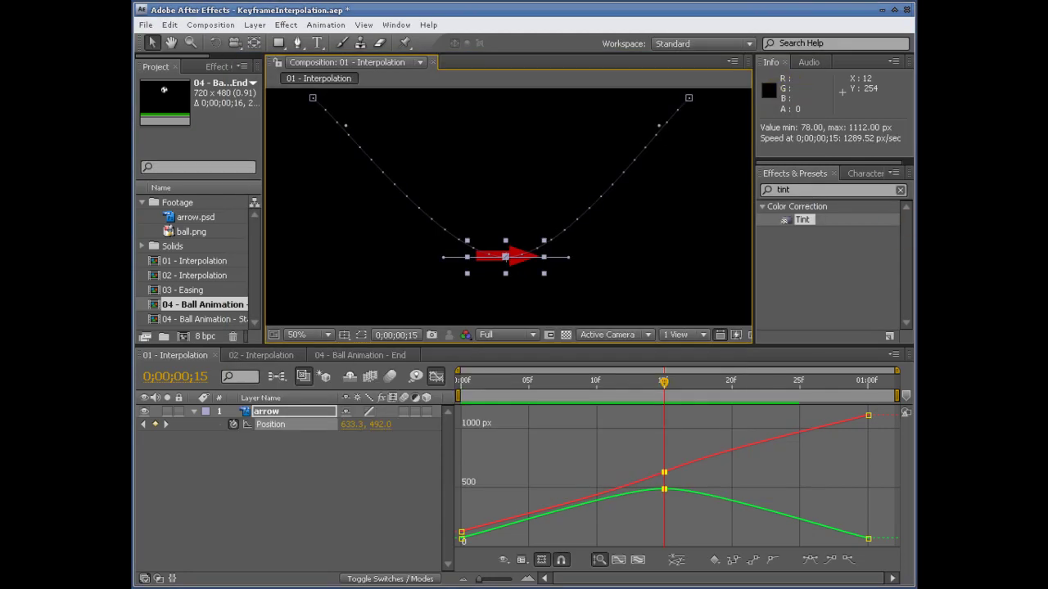
- Review the spatial interpolation choices in the arrow's middle motion path keyframe's Keyframe Interpolation settings and leave without changing them
{"action": "right_click", "coordinate": [506, 258]}
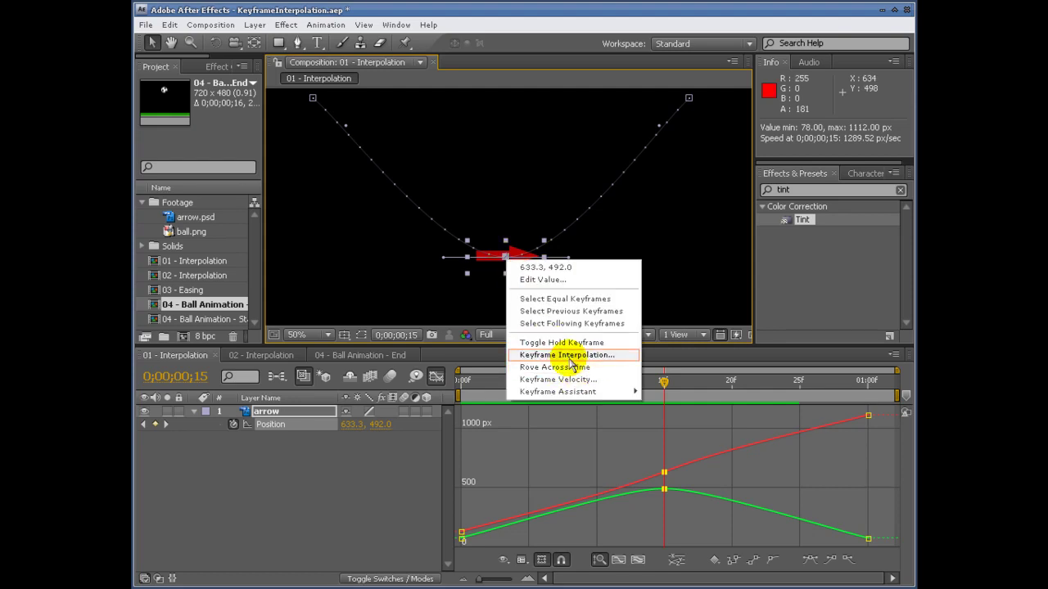
{"action": "left_click", "coordinate": [571, 356]}
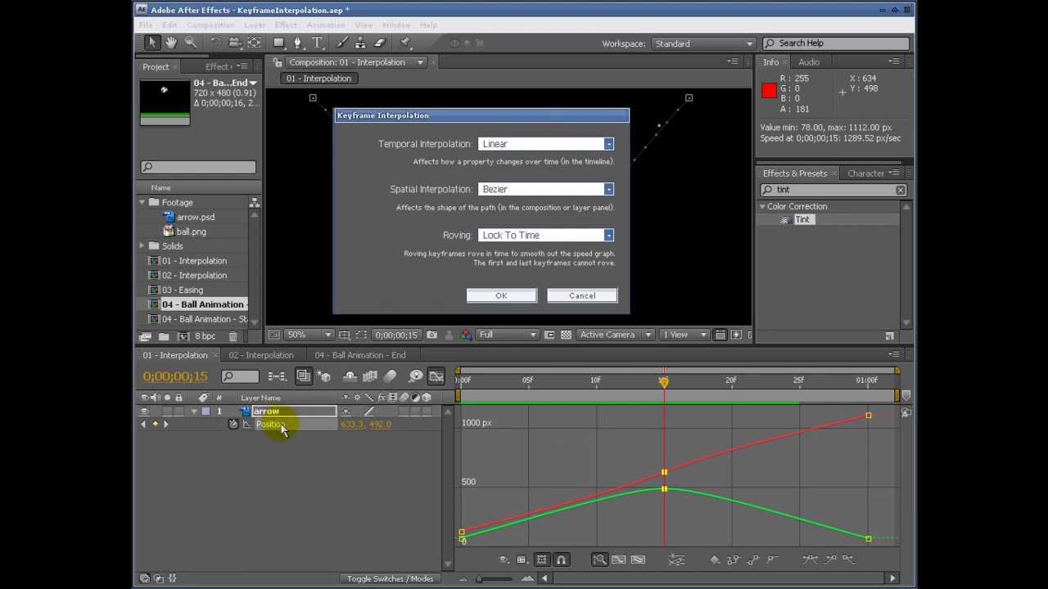
{"action": "left_click", "coordinate": [501, 191]}
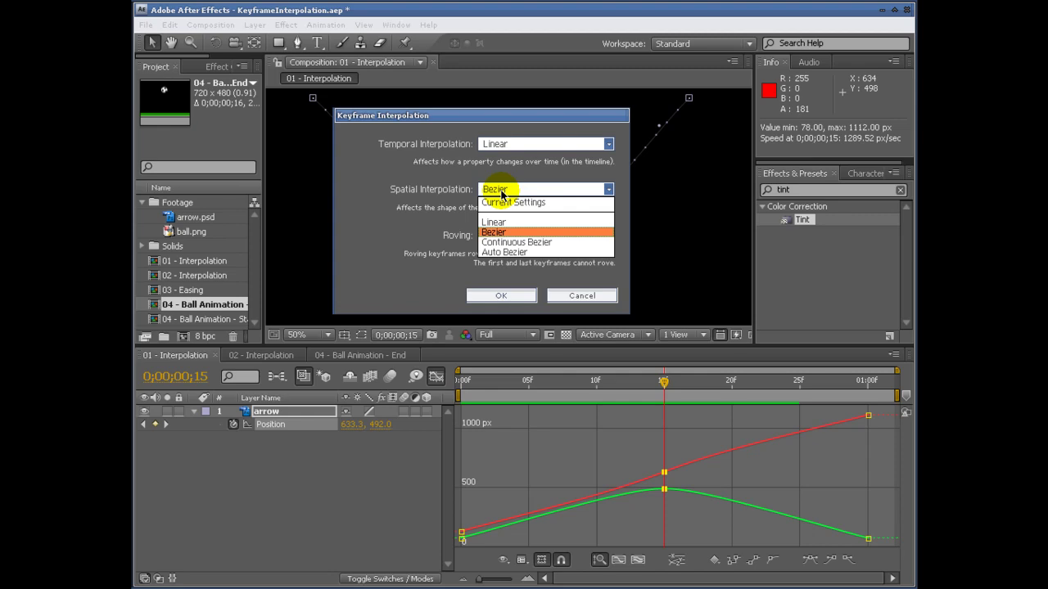
{"action": "left_click", "coordinate": [501, 193]}
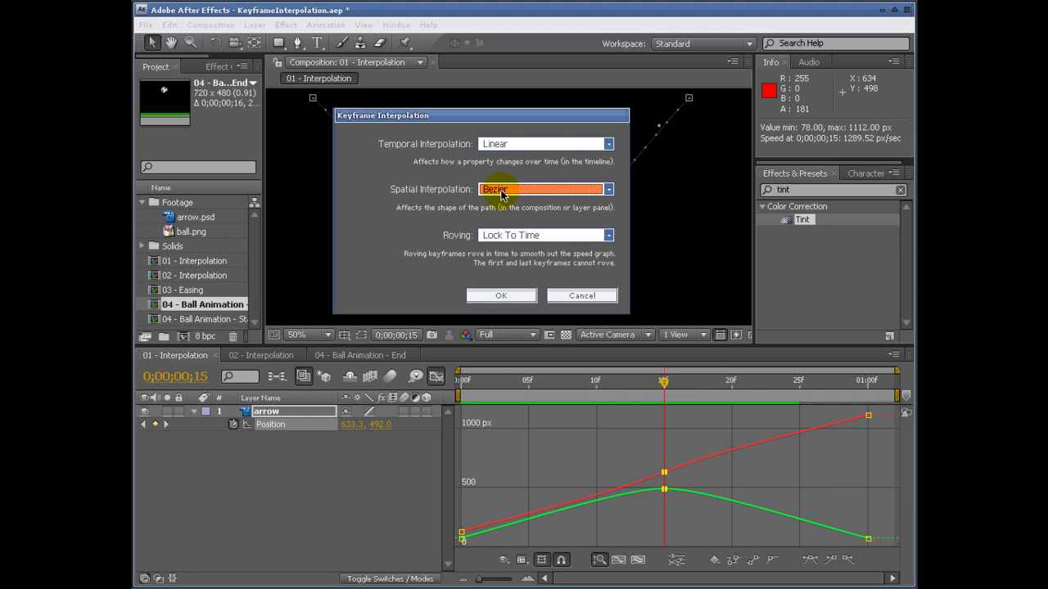
{"action": "left_click", "coordinate": [568, 296]}
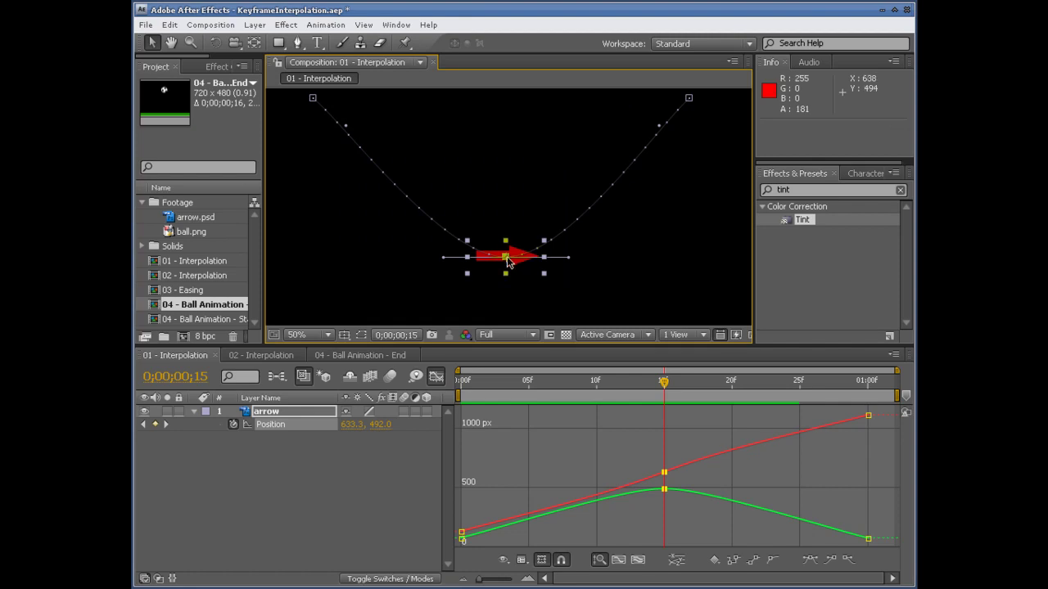
- Set the middle motion path keyframe's spatial interpolation to Linear and scrub the arrow to 0;00;00;07
{"action": "right_click", "coordinate": [505, 259]}
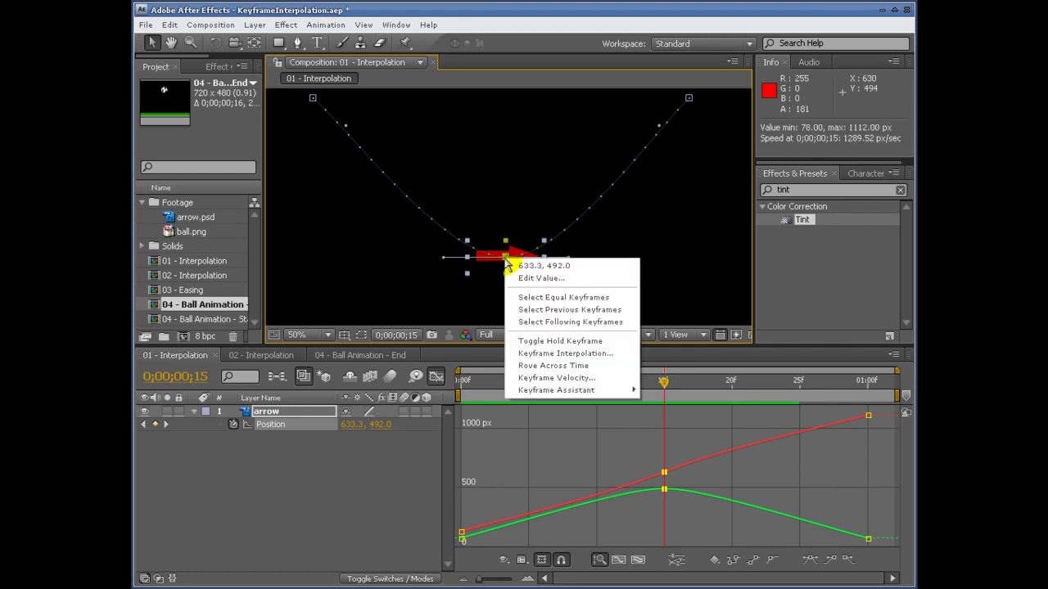
{"action": "left_click", "coordinate": [573, 354]}
{"action": "left_click", "coordinate": [487, 190]}
{"action": "left_click", "coordinate": [495, 221]}
{"action": "left_click", "coordinate": [500, 295]}
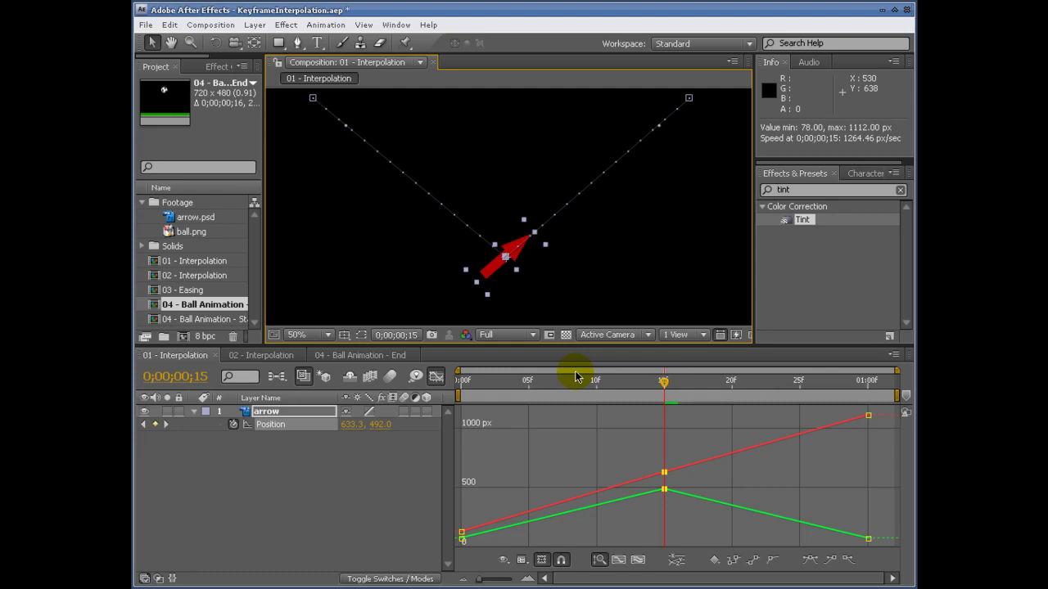
{"action": "left_click_drag", "start_coordinate": [664, 380], "coordinate": [561, 445]}
{"action": "left_click", "coordinate": [548, 335]}
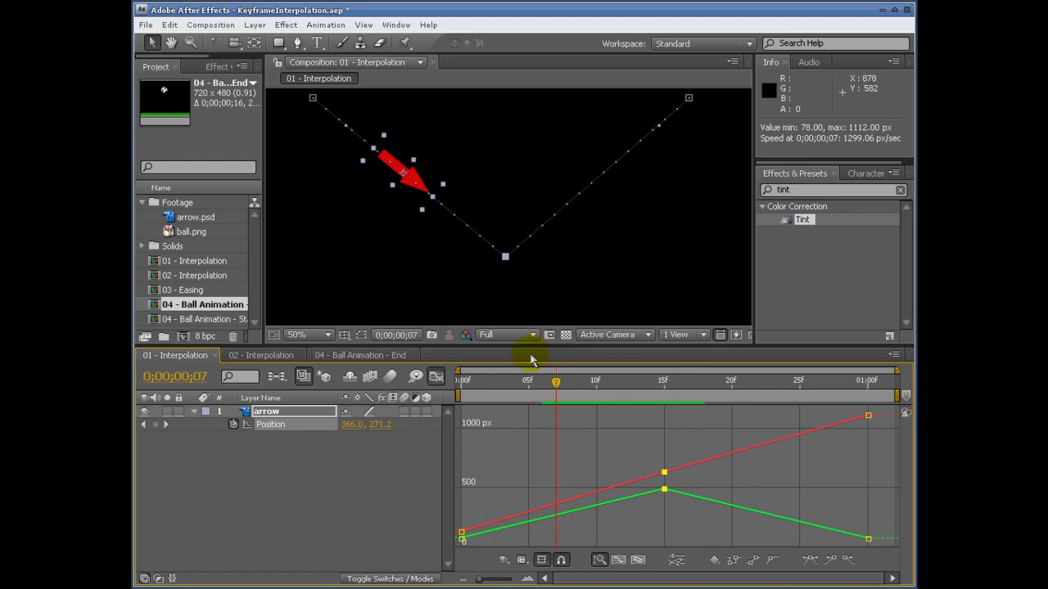
- Set the spatial interpolation of the arrow's middle motion path keyframe to Bezier
{"action": "right_click", "coordinate": [505, 258]}
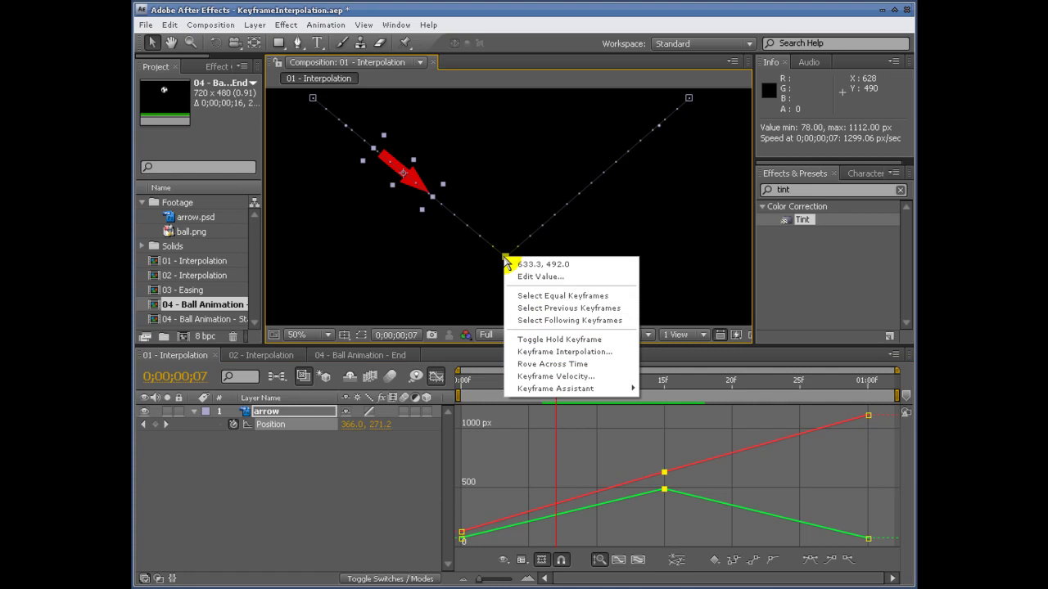
{"action": "left_click", "coordinate": [565, 352]}
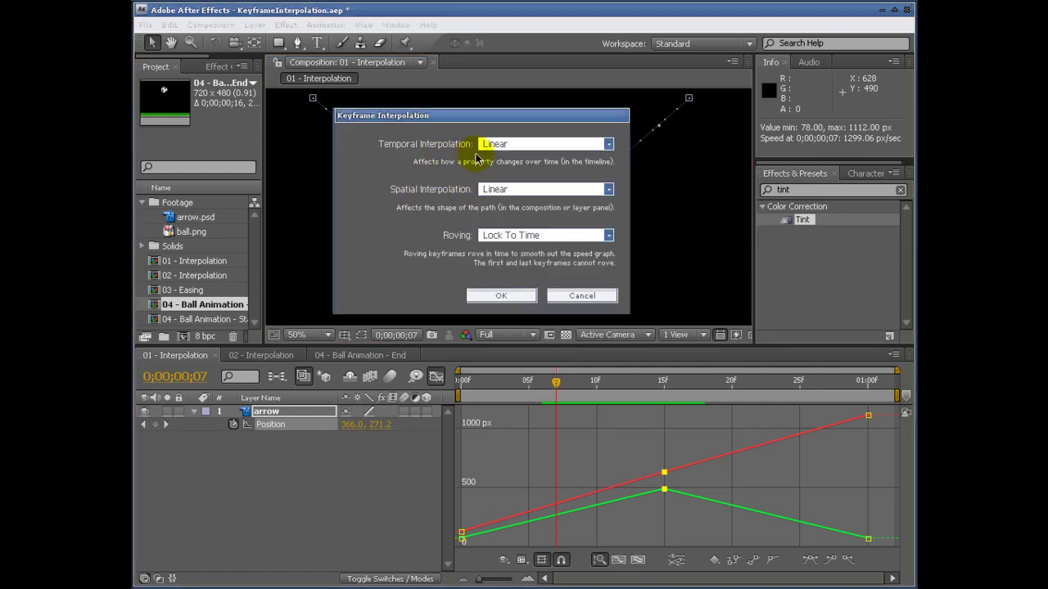
{"action": "left_click", "coordinate": [500, 190]}
{"action": "left_click", "coordinate": [504, 252]}
{"action": "left_click", "coordinate": [501, 295]}
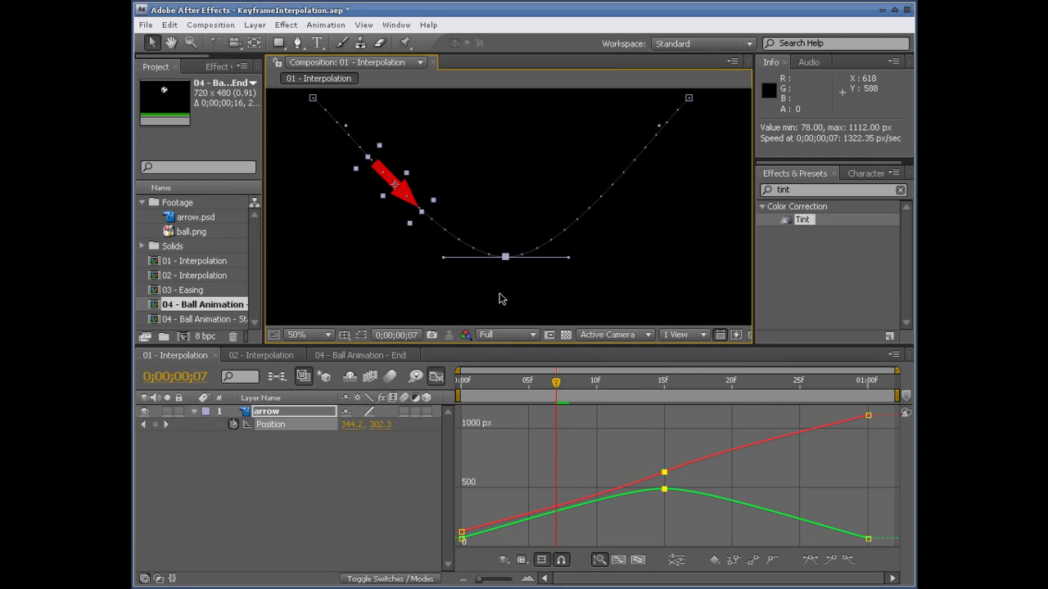
- Try pulling the middle keyframe's outgoing handle independently up and to the left, preview at 0;00;00;15, and undo the handle edits
{"action": "left_click", "coordinate": [573, 264]}
{"action": "left_click", "coordinate": [391, 207]}
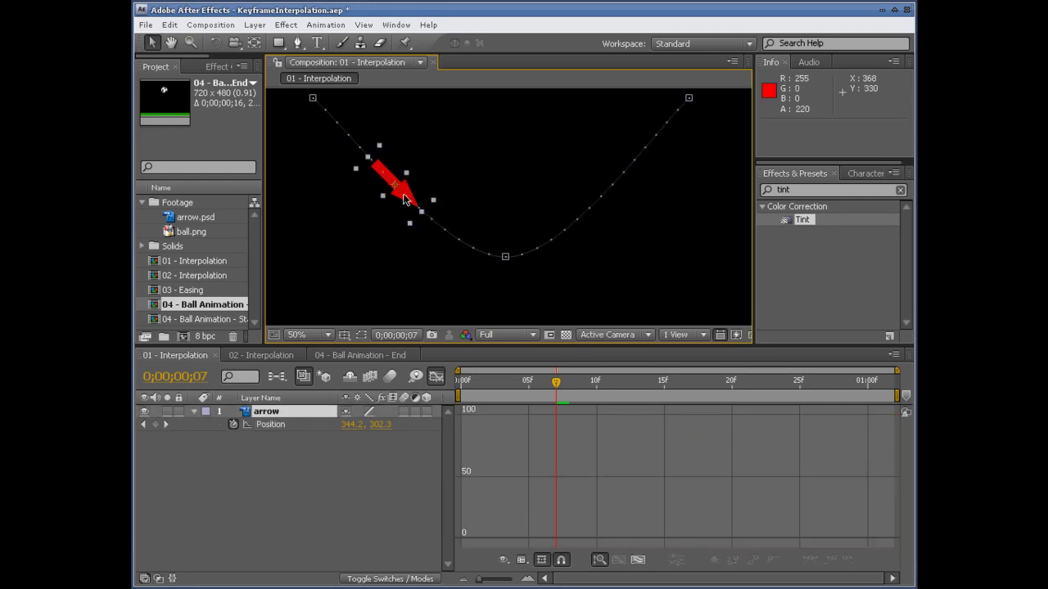
{"action": "left_click", "coordinate": [505, 257]}
{"action": "left_click_drag", "start_coordinate": [567, 262], "coordinate": [581, 292]}
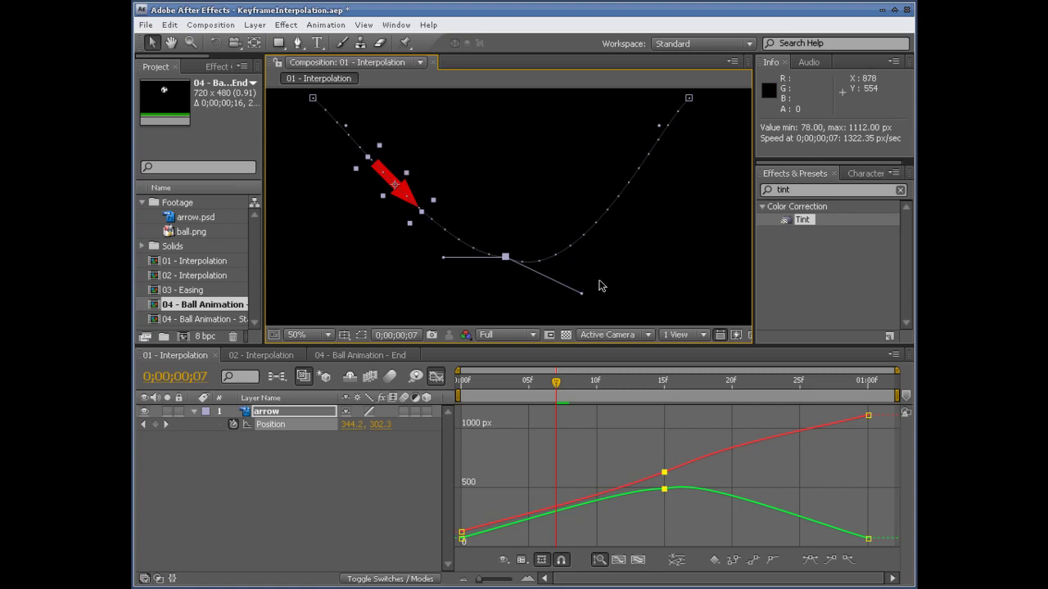
{"action": "left_click_drag", "start_coordinate": [581, 294], "coordinate": [439, 150]}
{"action": "left_click_drag", "start_coordinate": [557, 382], "coordinate": [662, 376]}
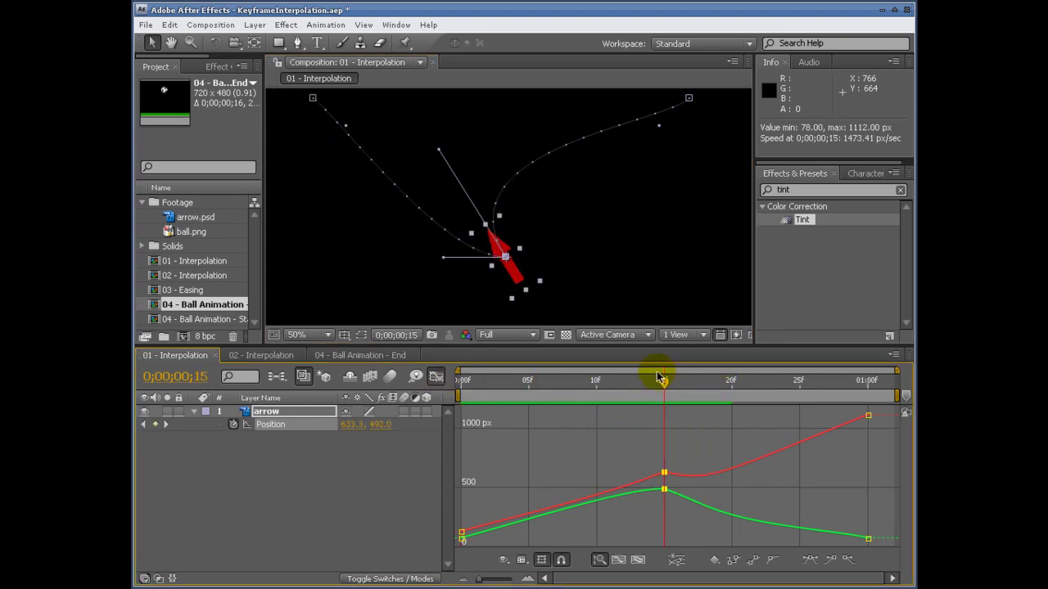
{"action": "key", "text": "ctrl+z"}
{"action": "key", "text": "ctrl+z"}
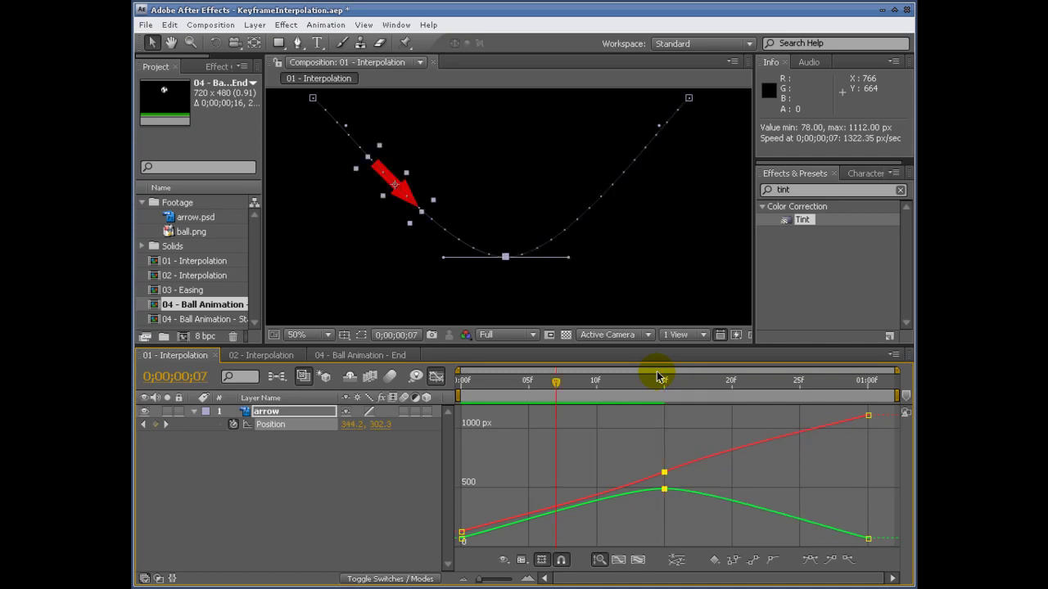
- Set the spatial interpolation of the arrow's middle motion path keyframe to Auto Bezier
{"action": "right_click", "coordinate": [511, 261]}
{"action": "left_click", "coordinate": [580, 351]}
{"action": "left_click", "coordinate": [526, 189]}
{"action": "left_click", "coordinate": [511, 253]}
{"action": "left_click", "coordinate": [501, 295]}
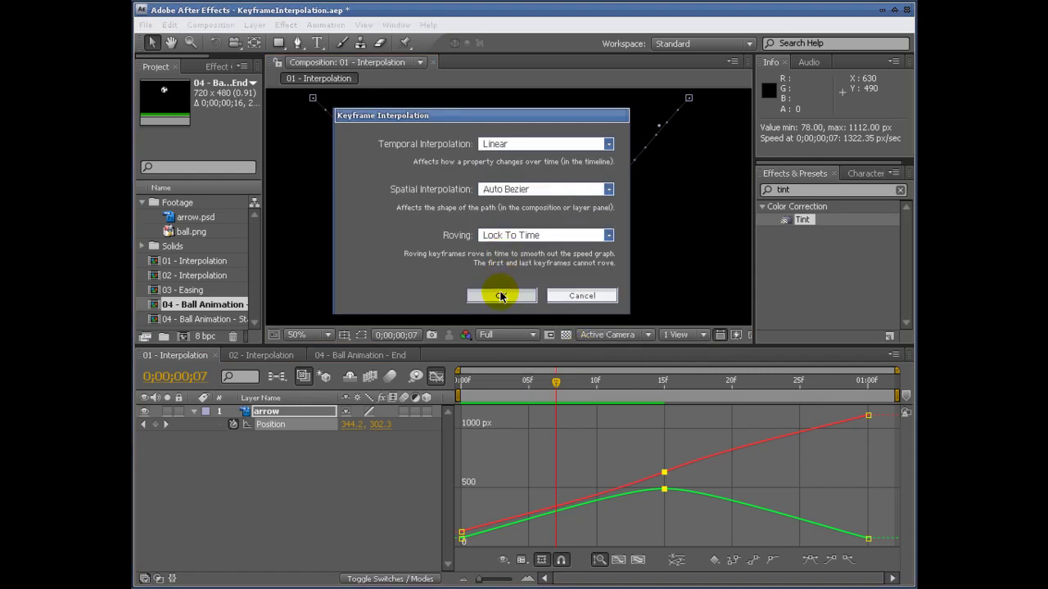
- Shorten the middle keyframe's outgoing handle on the motion path and swing it almost straight up, rotating both linked handles
{"action": "left_click", "coordinate": [569, 262]}
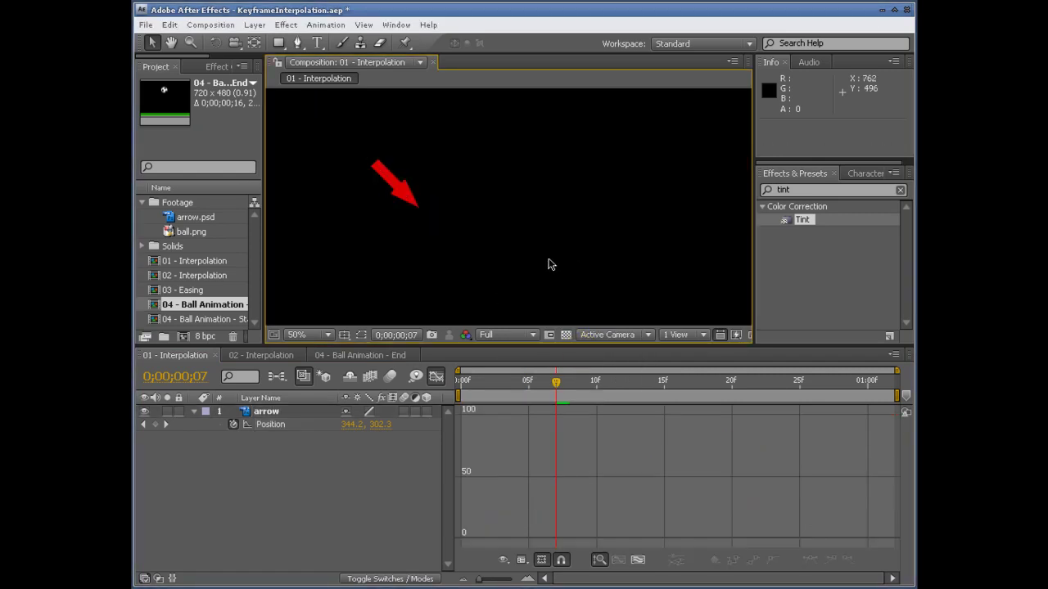
{"action": "left_click", "coordinate": [407, 199]}
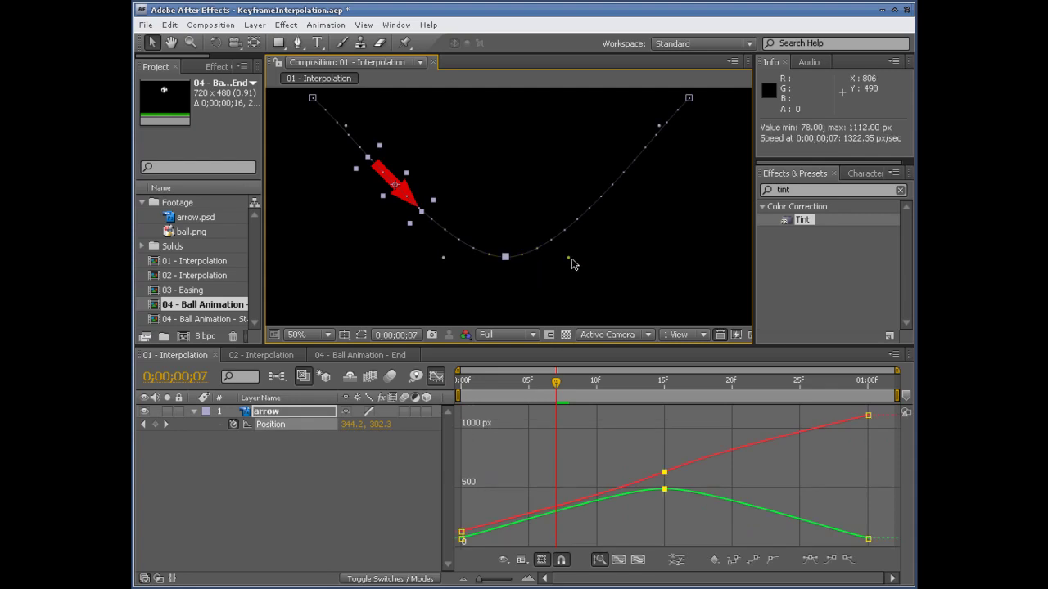
{"action": "left_click_drag", "start_coordinate": [569, 260], "coordinate": [547, 258]}
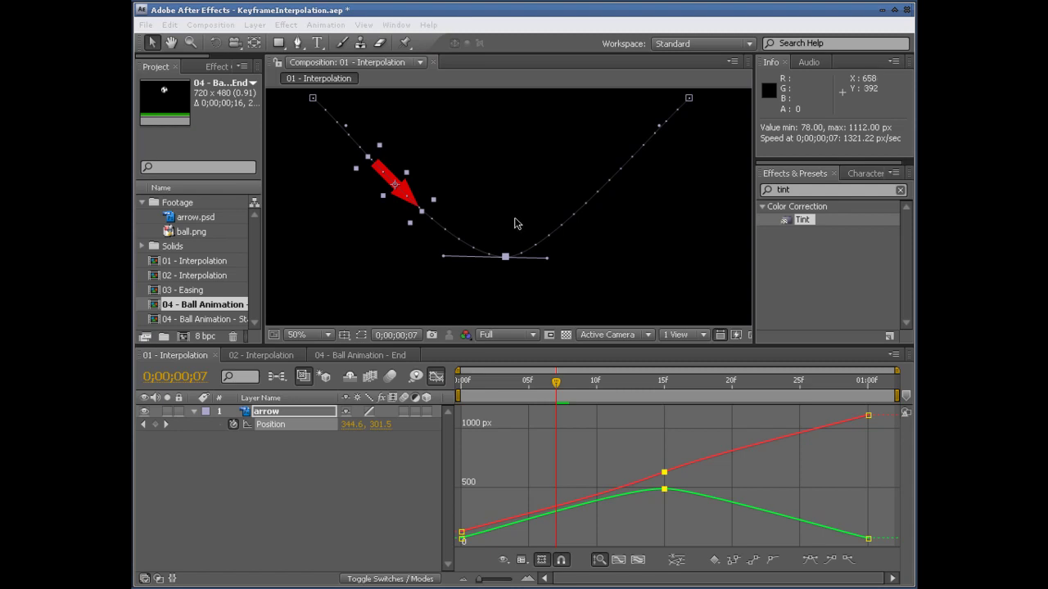
{"action": "left_click_drag", "start_coordinate": [548, 258], "coordinate": [499, 186]}
- Set the middle motion path keyframe's spatial interpolation to Linear
{"action": "right_click", "coordinate": [506, 259]}
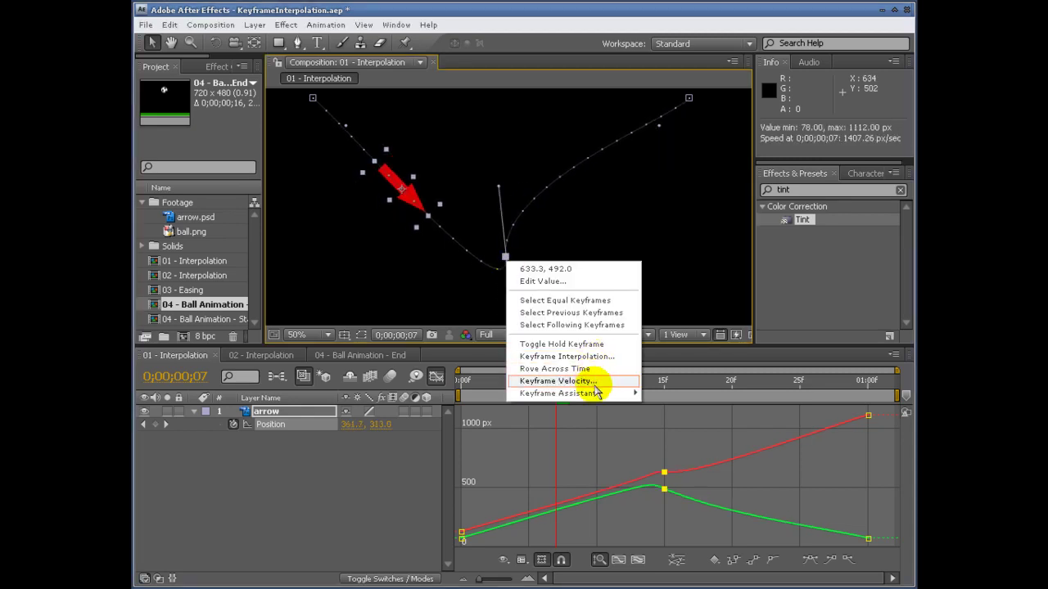
{"action": "mouse_move", "coordinate": [596, 395]}
{"action": "left_click", "coordinate": [584, 357]}
{"action": "left_click", "coordinate": [523, 187]}
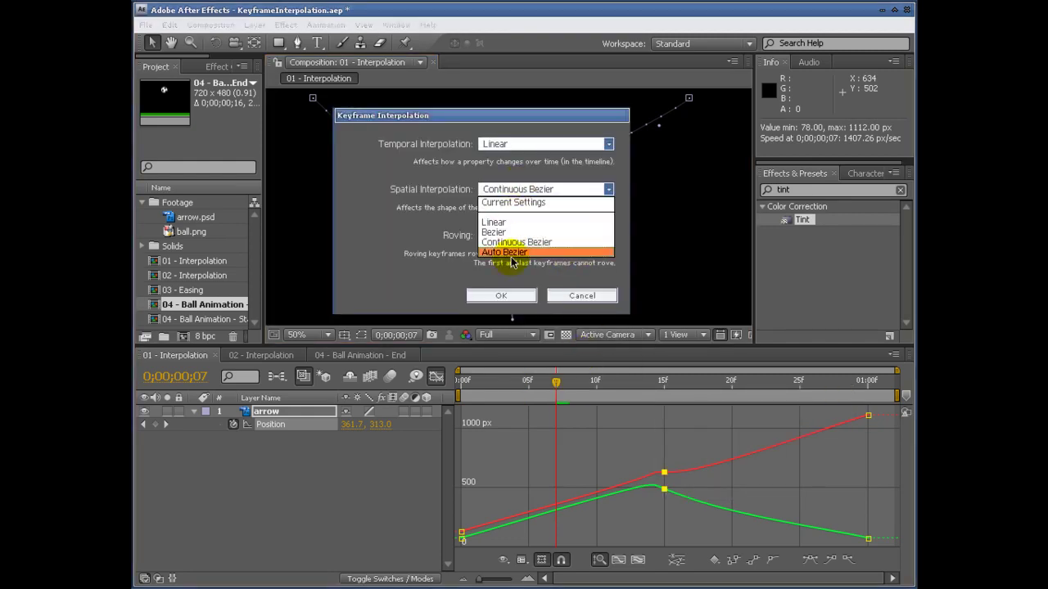
{"action": "left_click", "coordinate": [494, 222]}
{"action": "left_click", "coordinate": [500, 295]}
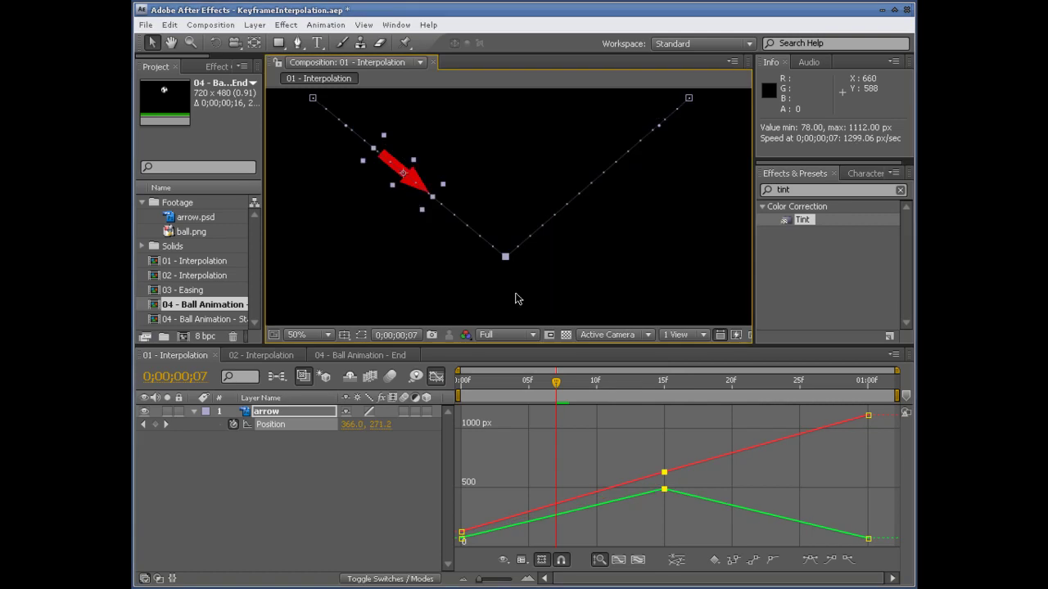
- Set the middle motion path keyframe's spatial interpolation from the Keyframe Interpolation settings to Auto Bezier
{"action": "right_click", "coordinate": [507, 259]}
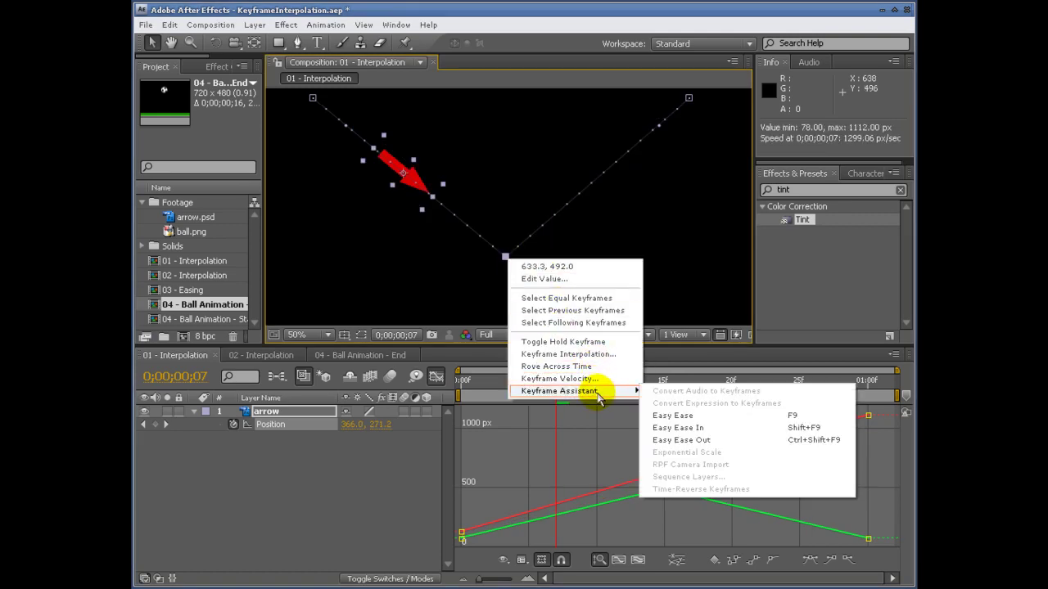
{"action": "left_click", "coordinate": [588, 356]}
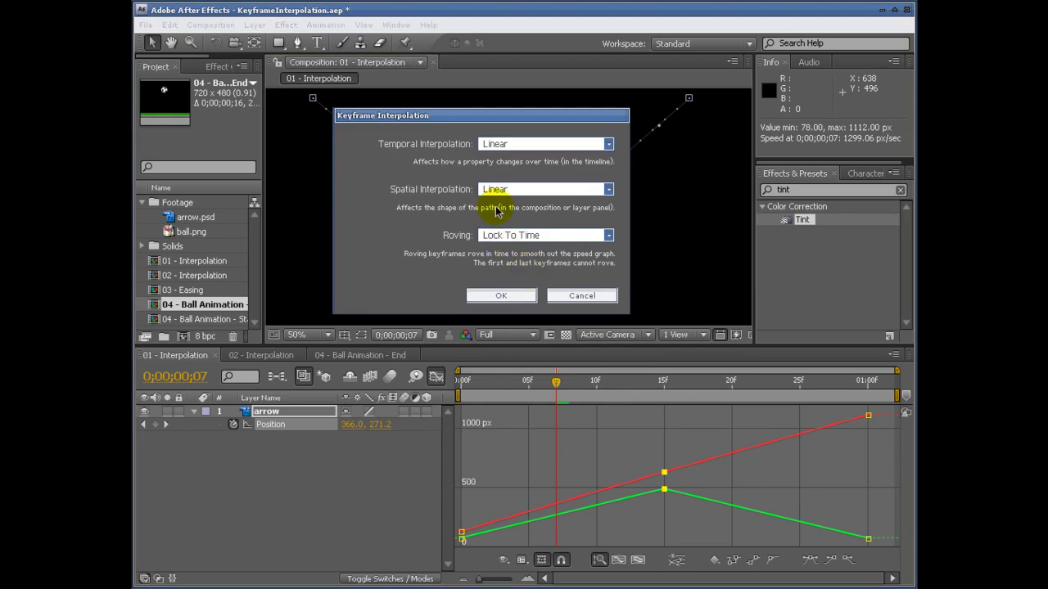
{"action": "left_click", "coordinate": [496, 193]}
{"action": "left_click", "coordinate": [524, 252]}
{"action": "left_click", "coordinate": [501, 295]}
- Convert the middle keyframe's automatic handles to linked manual ones, and undo swinging the outgoing handle up and to the left
{"action": "mouse_move", "coordinate": [569, 257]}
{"action": "left_mouse_down"}
{"action": "mouse_move", "coordinate": [576, 214]}
{"action": "mouse_move", "coordinate": [570, 259]}
{"action": "left_mouse_up"}
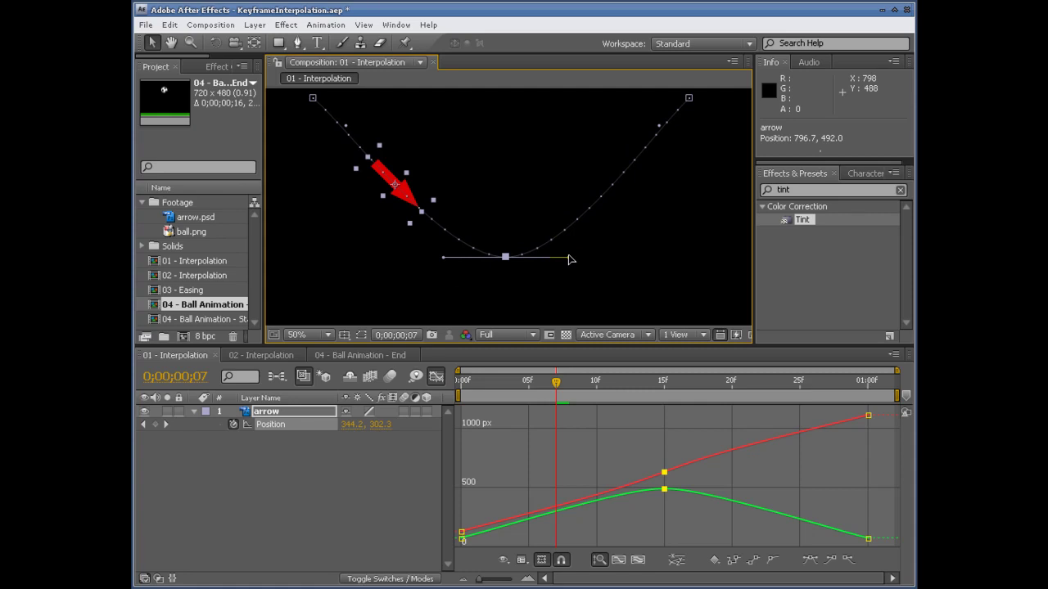
{"action": "left_click_drag", "start_coordinate": [570, 259], "coordinate": [473, 173]}
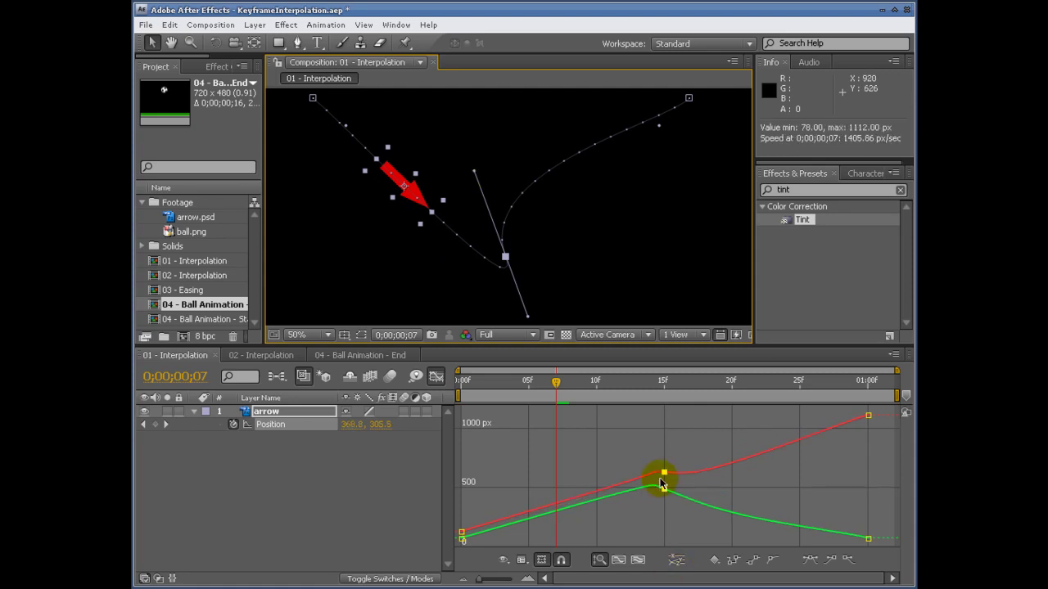
{"action": "left_click", "coordinate": [663, 483], "text": "ctrl"}
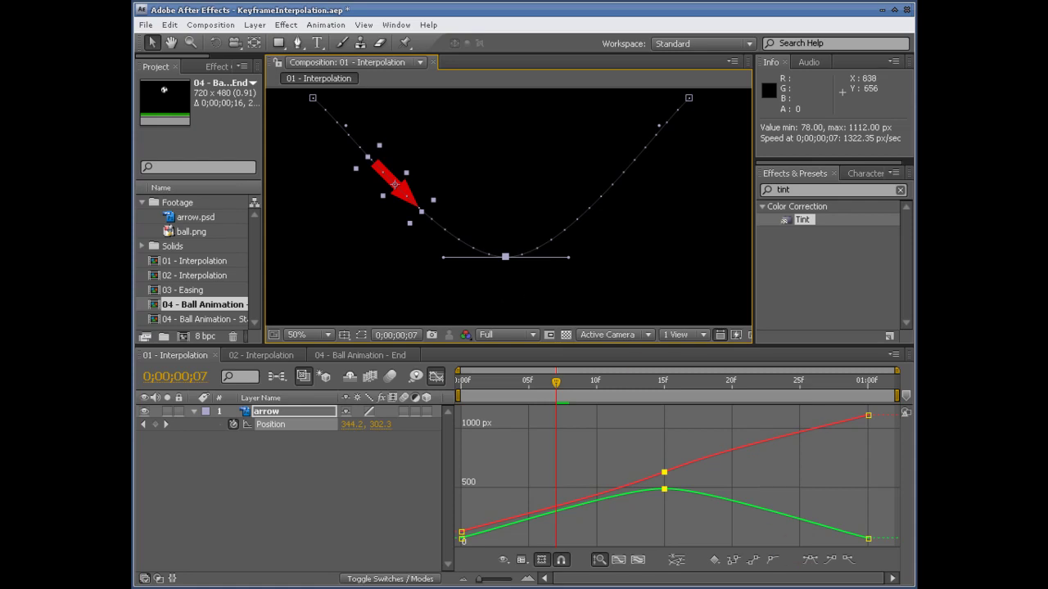
- Examine the Spatial Interpolation options in the middle keyframe's Keyframe Interpolation settings without changing them
{"action": "right_click", "coordinate": [506, 259]}
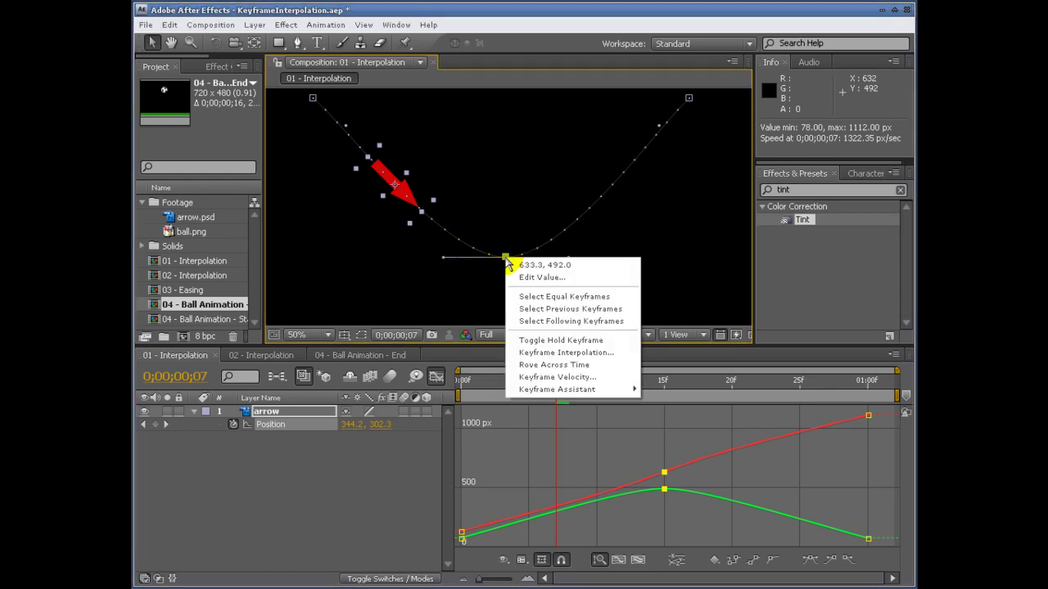
{"action": "left_click", "coordinate": [574, 353]}
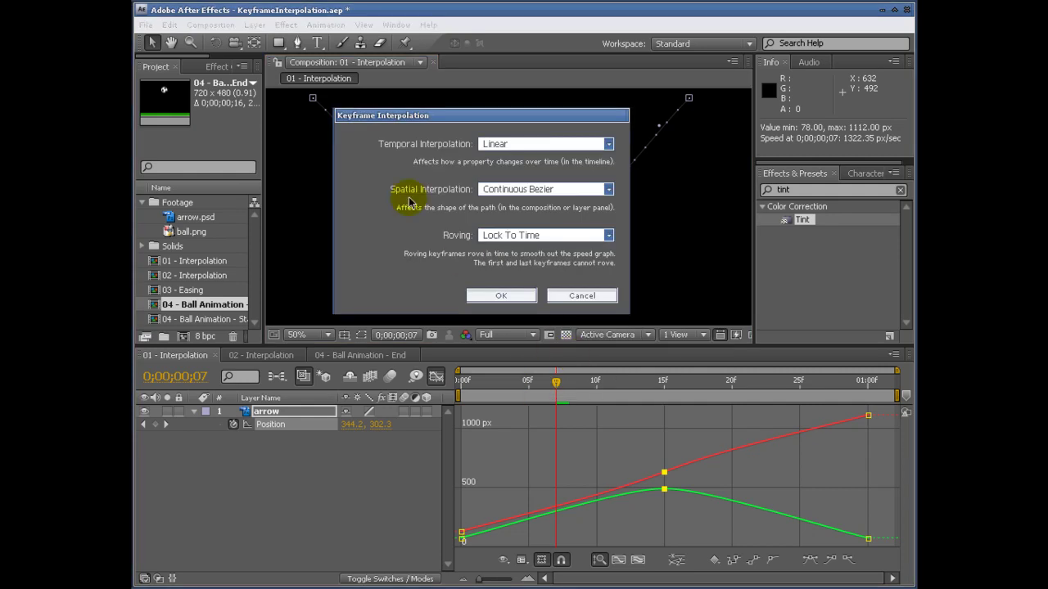
{"action": "left_click", "coordinate": [501, 190]}
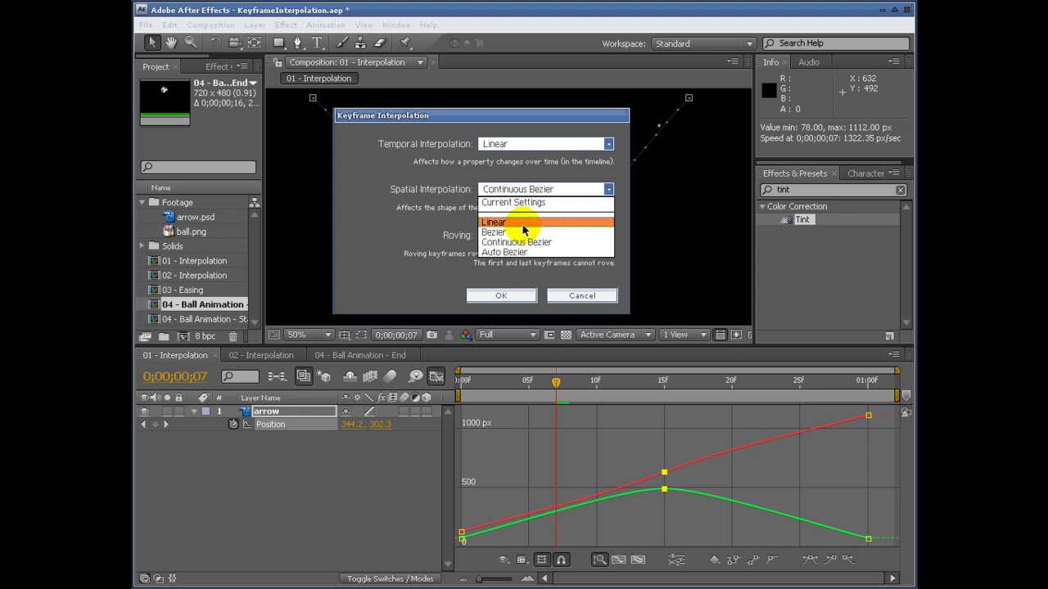
{"action": "left_click", "coordinate": [509, 195]}
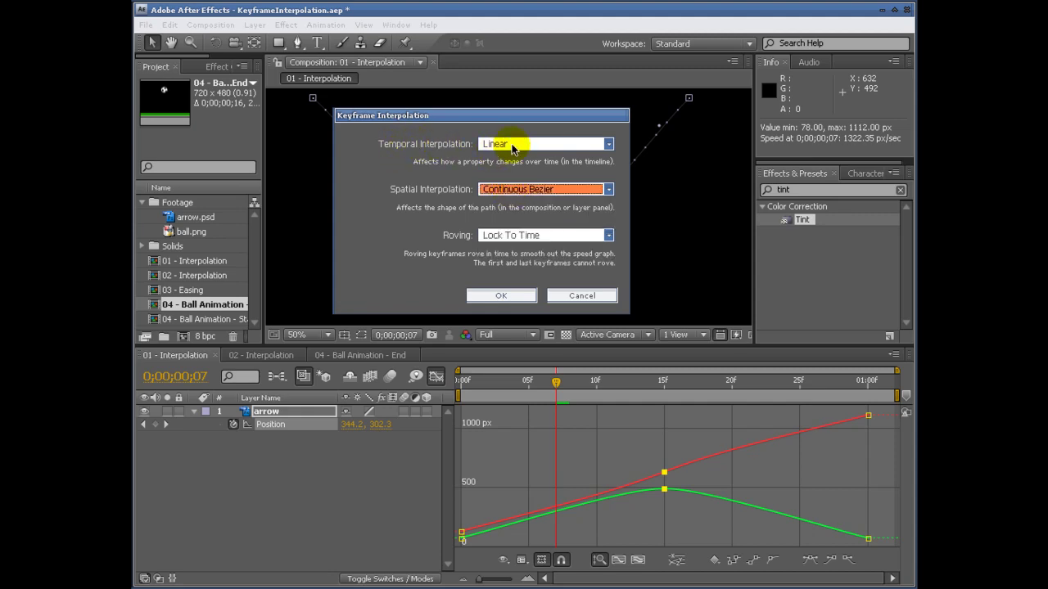
{"action": "left_click", "coordinate": [559, 297]}
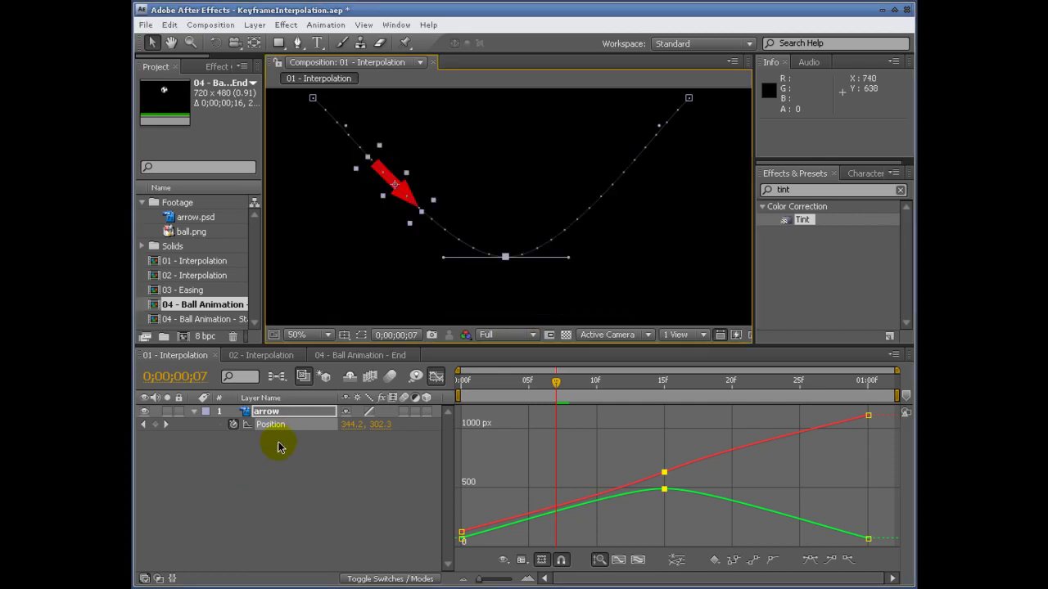
- Show the arrow layer's Opacity property and its value graph
{"action": "left_click", "coordinate": [295, 412]}
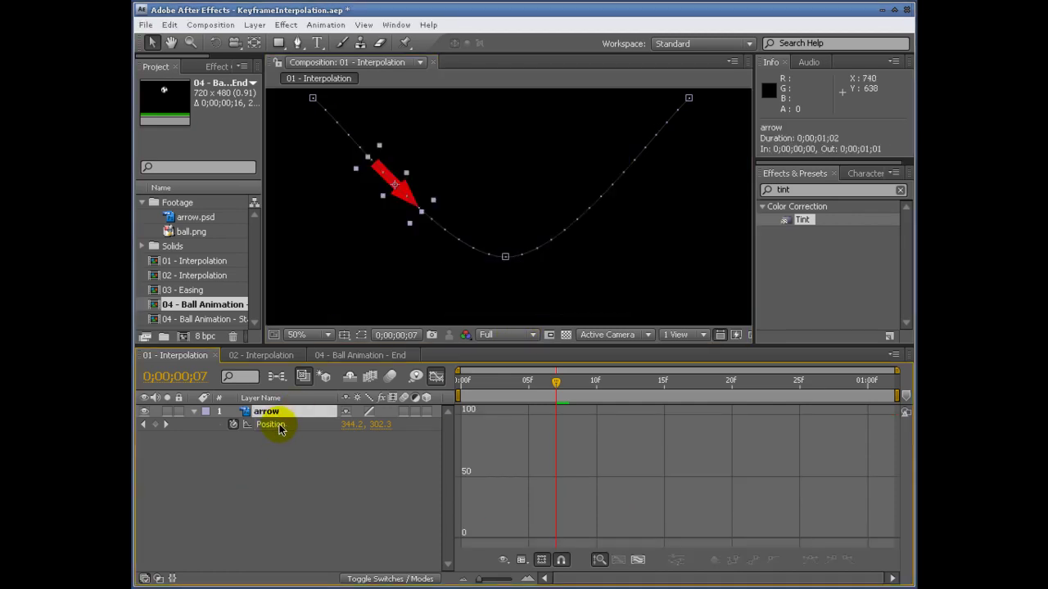
{"action": "key", "text": "t"}
{"action": "left_click", "coordinate": [271, 424]}
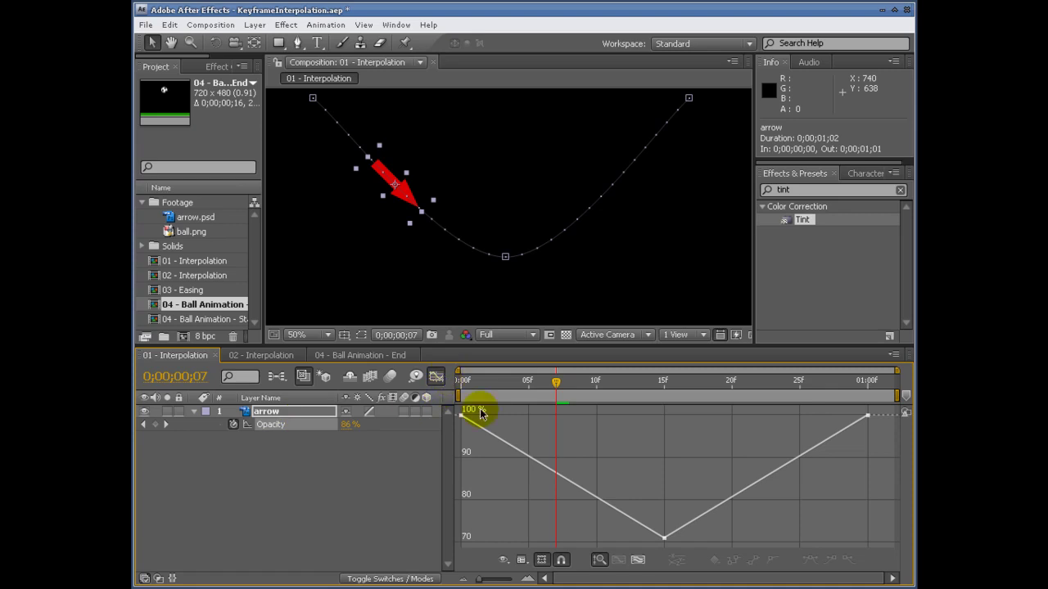
- Bring back the arrow's Position property and raise the middle motion path keyframe level with the two end keyframes
{"action": "left_click", "coordinate": [281, 415]}
{"action": "key", "text": "comma"}
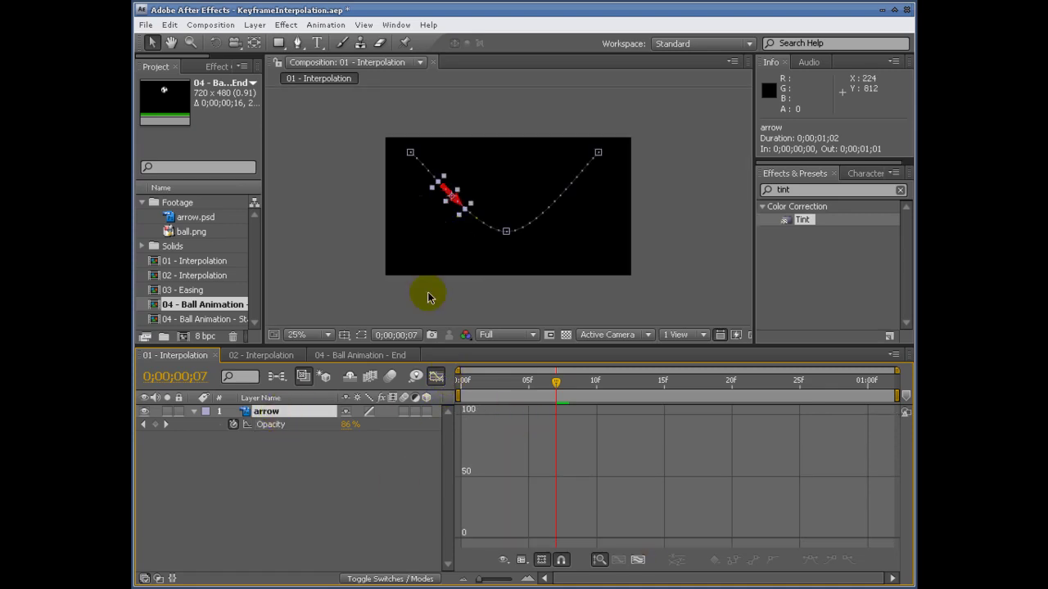
{"action": "key", "text": "p"}
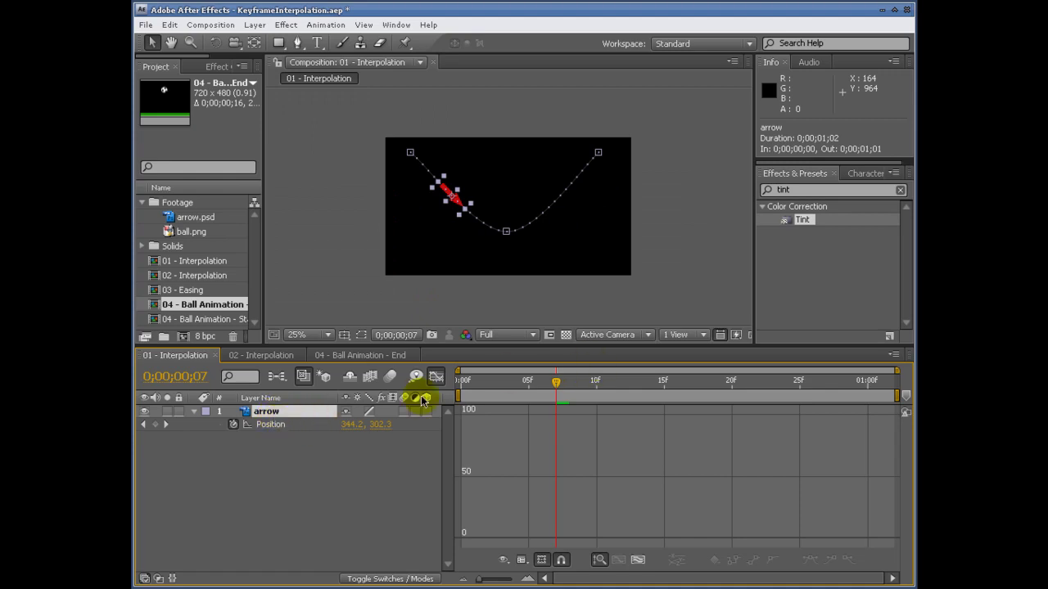
{"action": "left_click", "coordinate": [266, 424]}
{"action": "left_click_drag", "start_coordinate": [506, 231], "coordinate": [506, 151]}
{"action": "left_click", "coordinate": [599, 153]}
{"action": "left_click", "coordinate": [600, 155]}
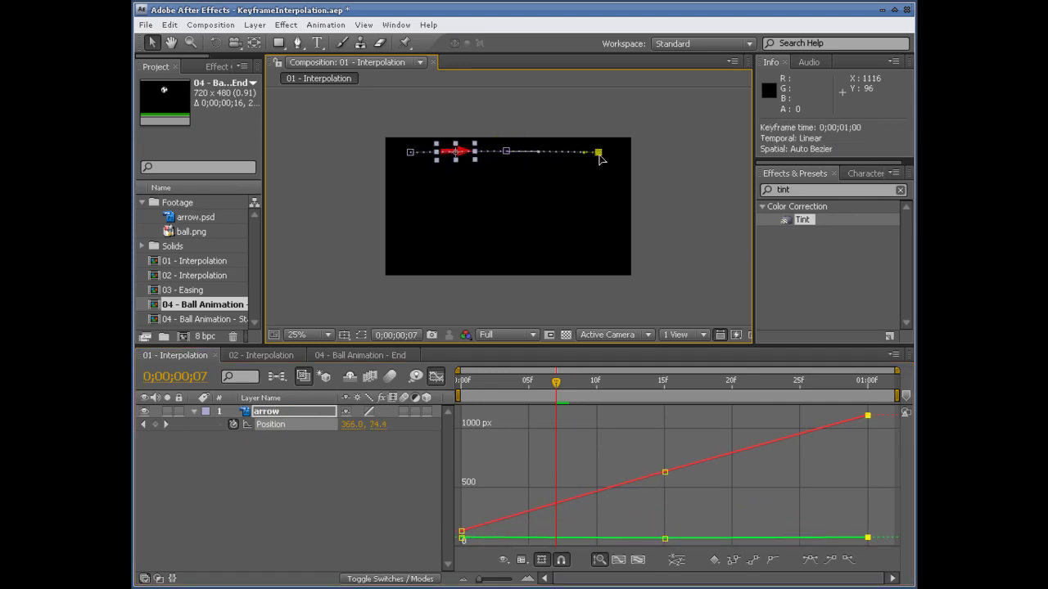
{"action": "left_click_drag", "start_coordinate": [556, 382], "coordinate": [873, 403]}
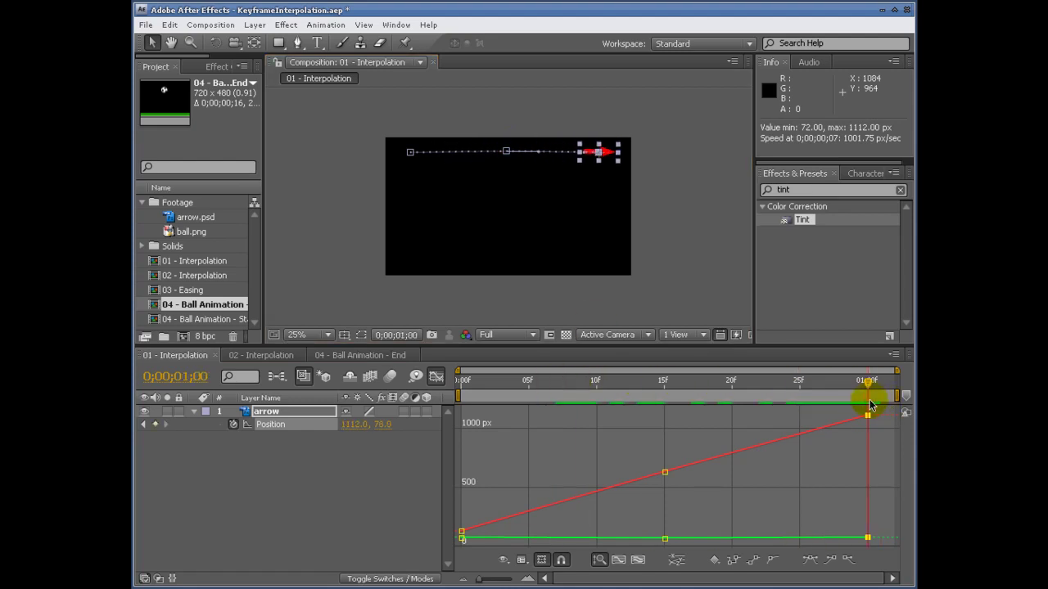
- Delete the arrow's middle Position keyframe at frame 15 in the keyframe view, and move the current time to 0;00;00;14
{"action": "left_click", "coordinate": [280, 425]}
{"action": "left_click", "coordinate": [437, 376]}
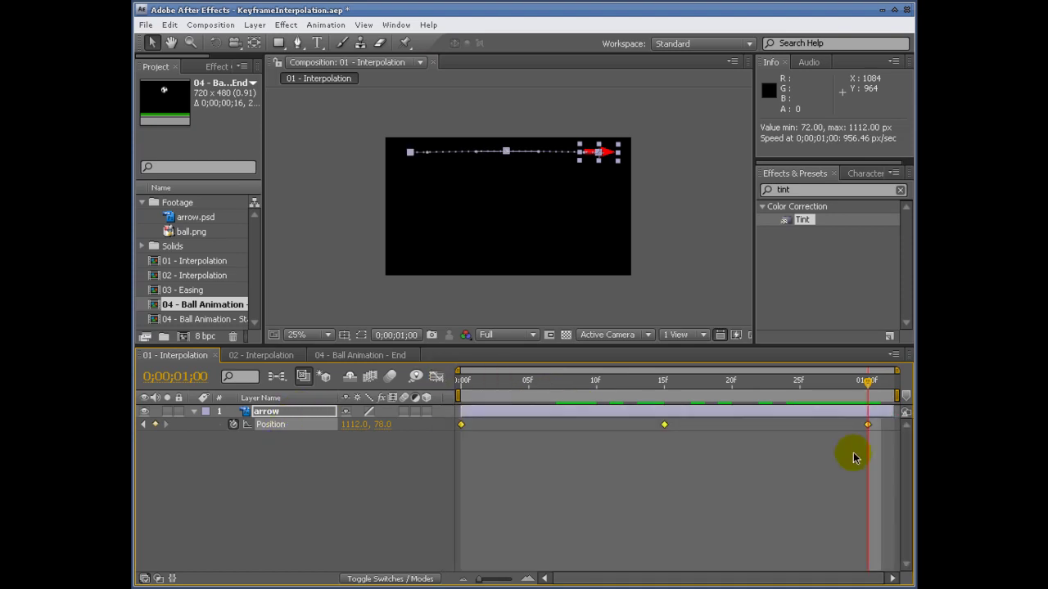
{"action": "left_click_drag", "start_coordinate": [880, 419], "coordinate": [868, 434]}
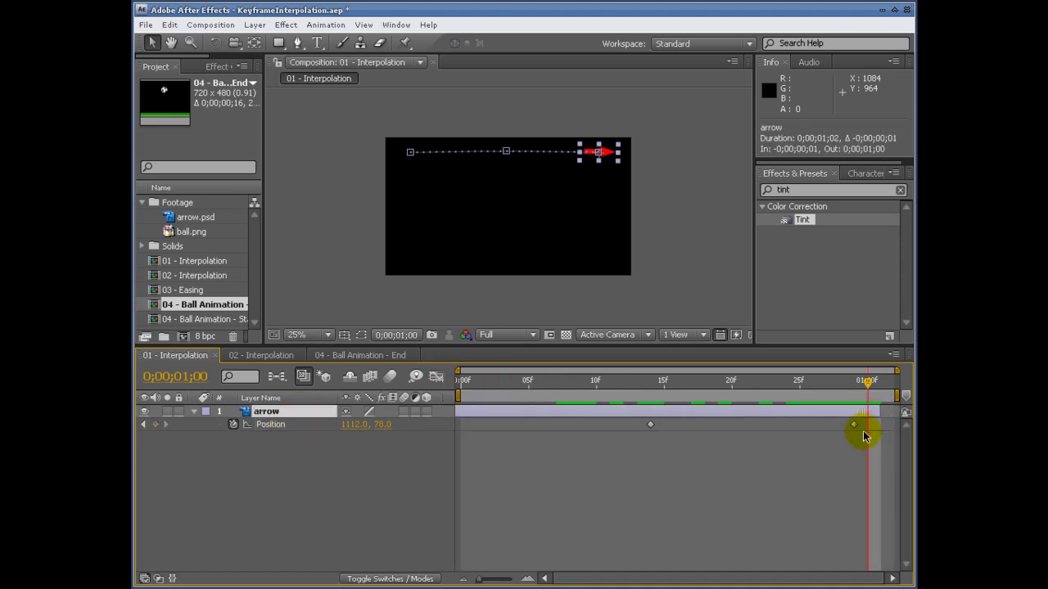
{"action": "key", "text": "ctrl+z"}
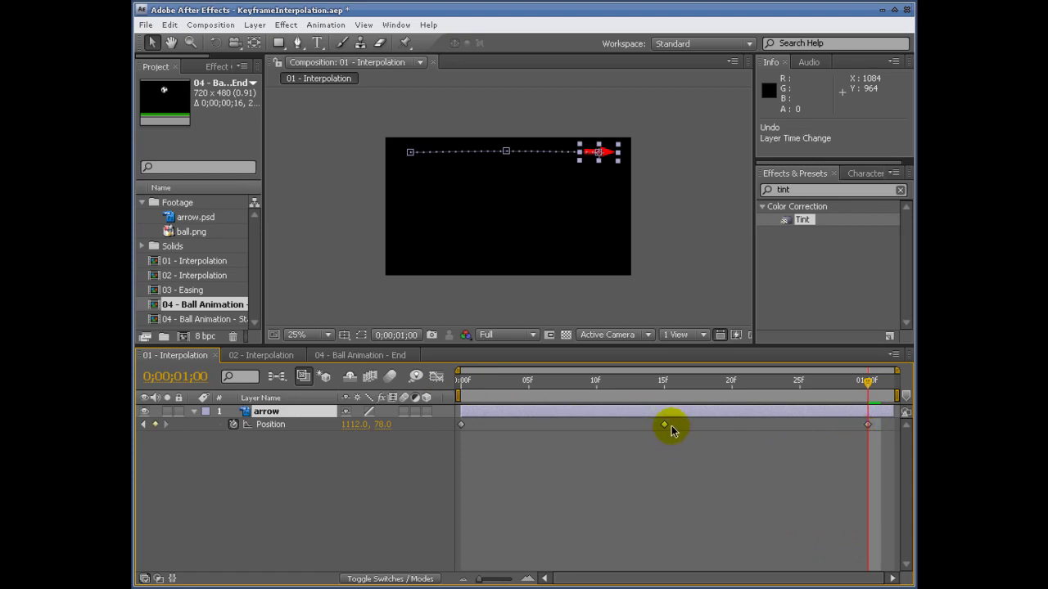
{"action": "left_click", "coordinate": [276, 426]}
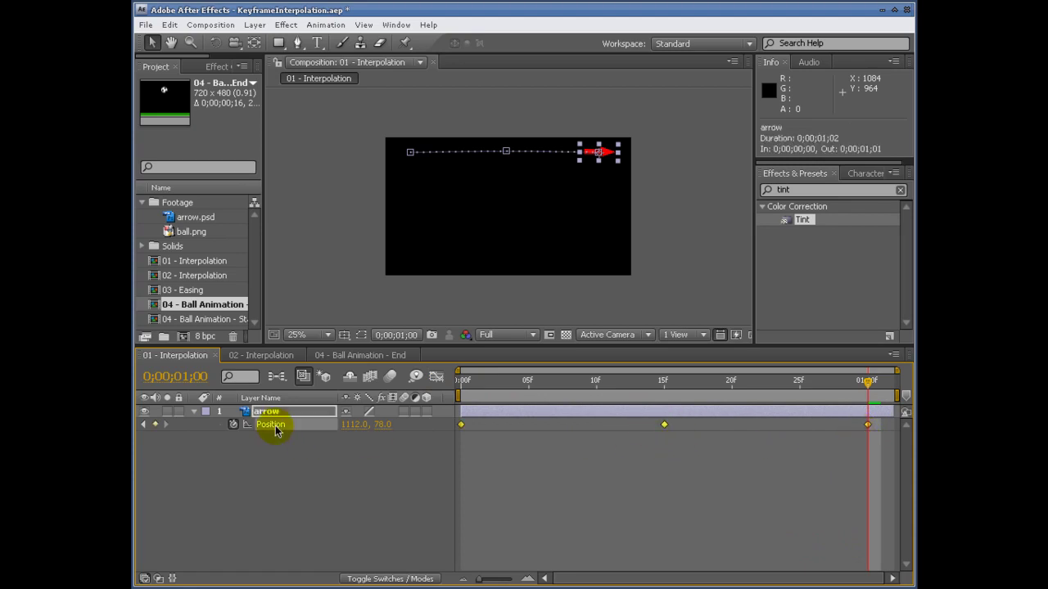
{"action": "left_click", "coordinate": [663, 425]}
{"action": "key", "text": "Delete"}
{"action": "left_click_drag", "start_coordinate": [867, 381], "coordinate": [651, 441]}
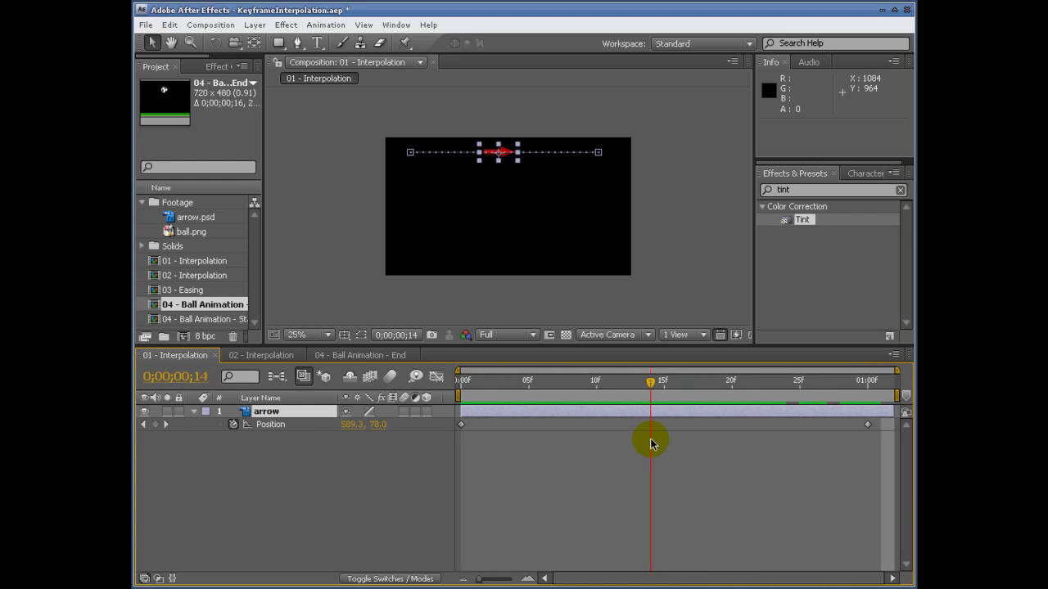
{"action": "scroll", "coordinate": [541, 197], "scroll_direction": "up", "scroll_amount": 1}
{"action": "left_click_drag", "start_coordinate": [559, 146], "coordinate": [566, 209]}
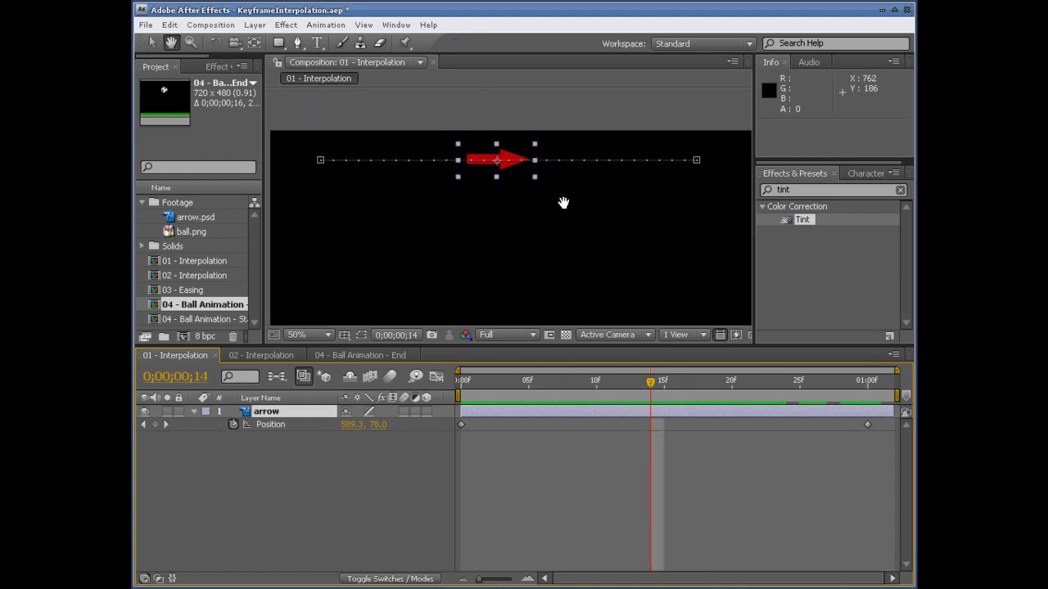
- Show the arrow's Opacity value graph and place the current time on the middle keyframe at 0;00;00;15
{"action": "left_click", "coordinate": [436, 377]}
{"action": "left_click", "coordinate": [275, 426]}
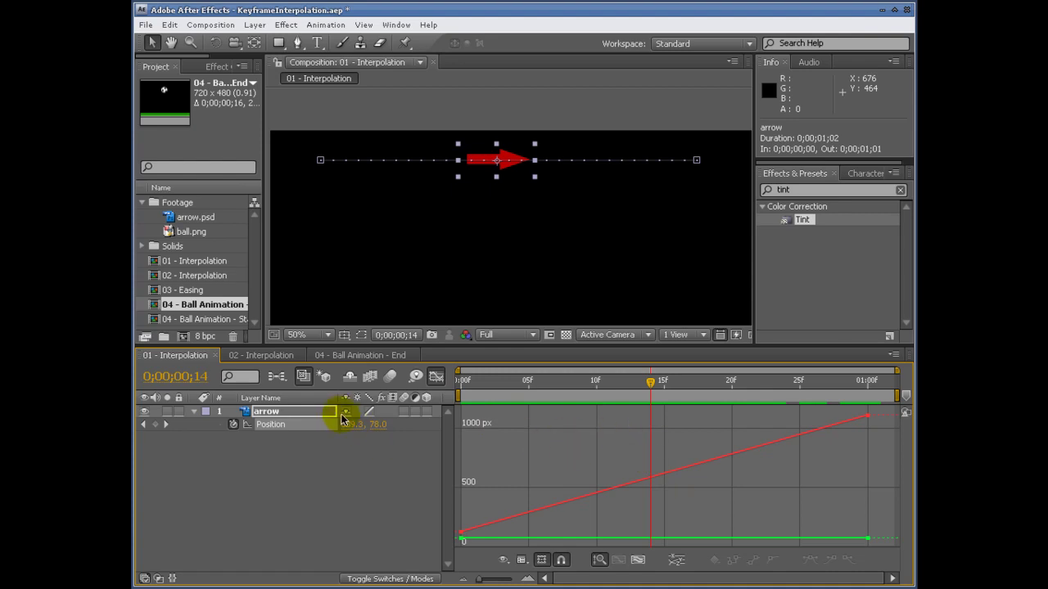
{"action": "key", "text": "t"}
{"action": "left_click", "coordinate": [277, 425]}
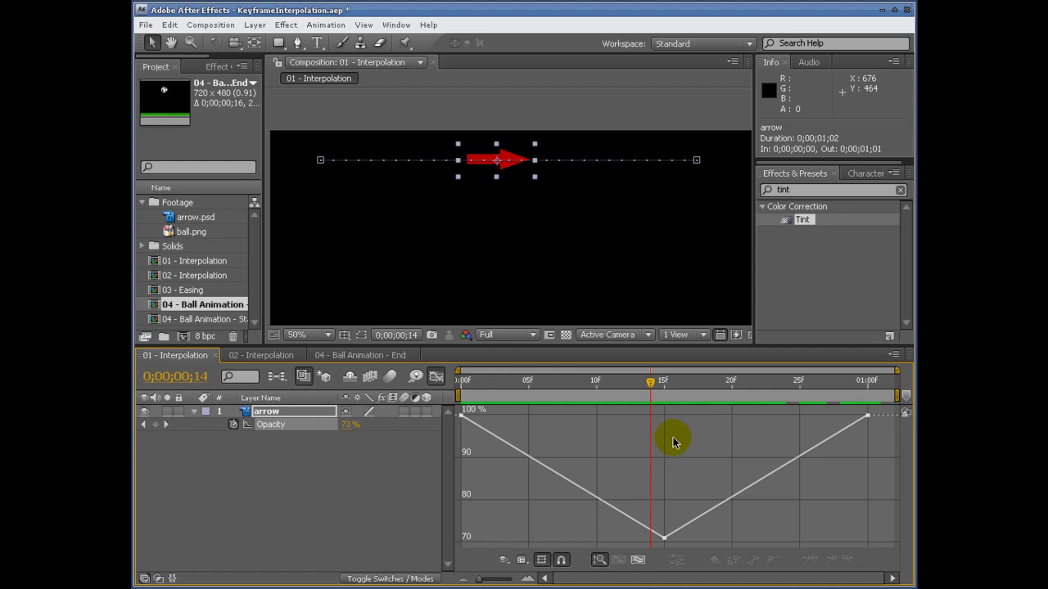
{"action": "left_click_drag", "start_coordinate": [659, 382], "coordinate": [667, 386]}
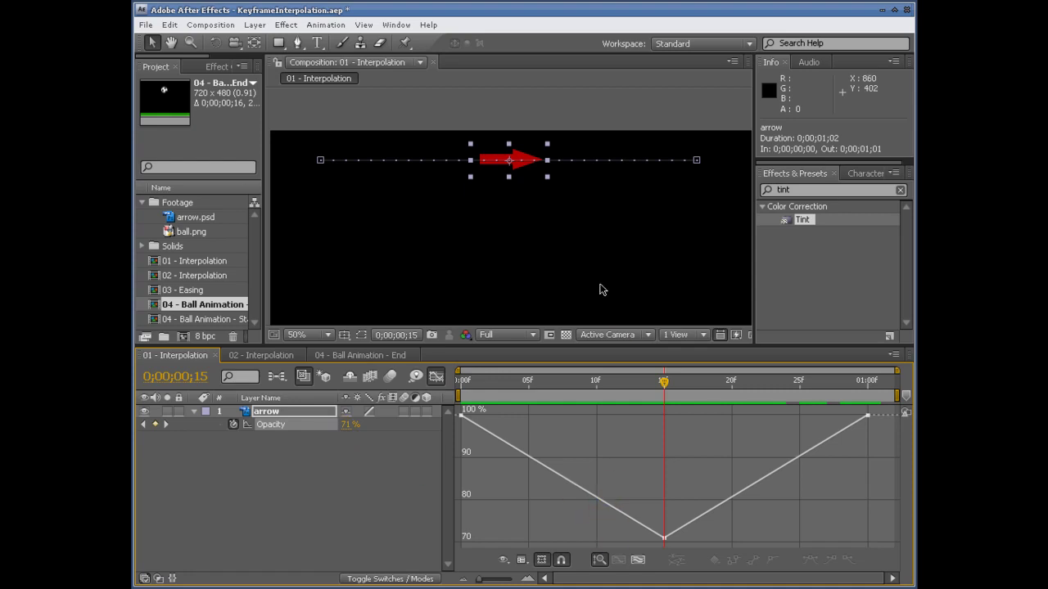
- Set the middle Opacity keyframe's temporal interpolation to Hold
{"action": "right_click", "coordinate": [665, 540]}
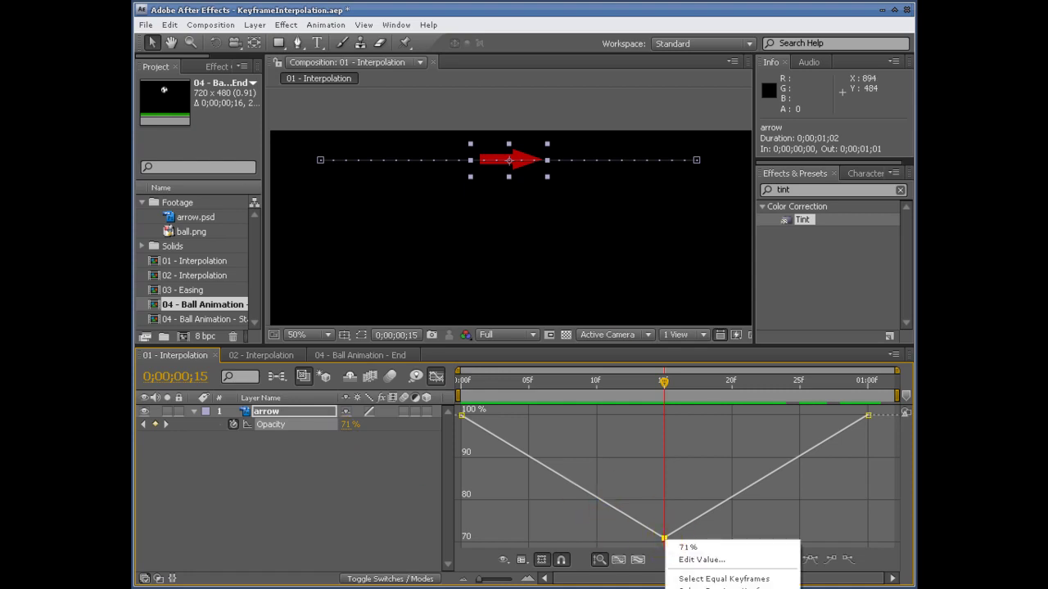
{"action": "left_click", "coordinate": [714, 588]}
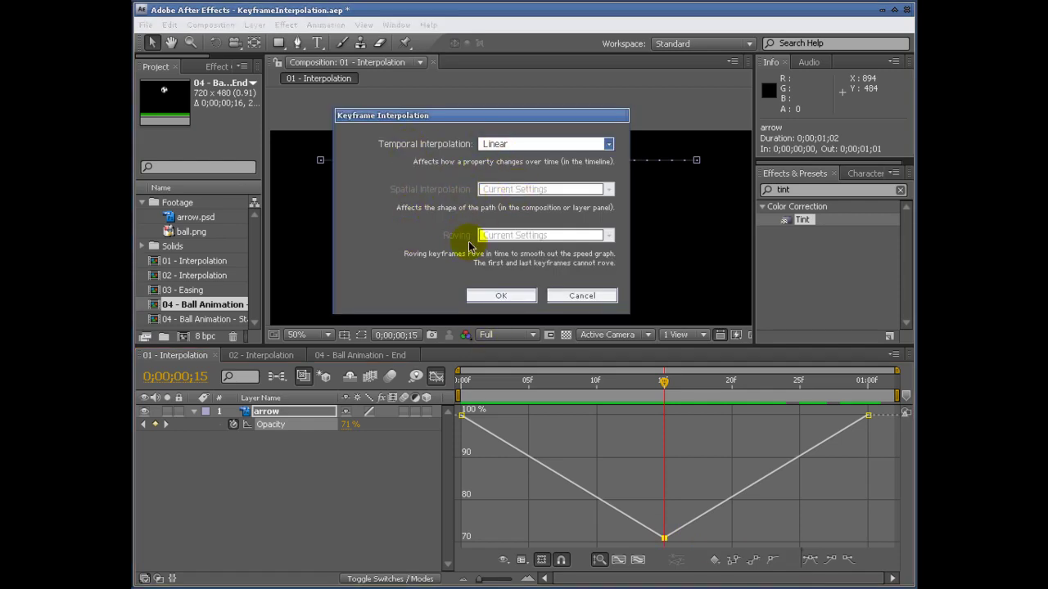
{"action": "left_click", "coordinate": [511, 148]}
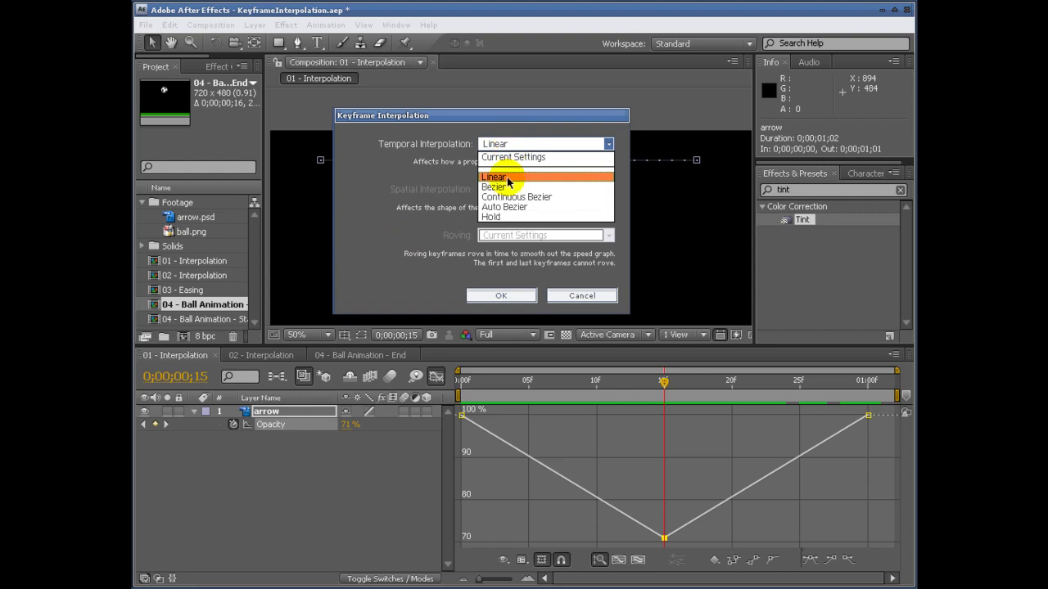
{"action": "left_click", "coordinate": [491, 217]}
{"action": "left_click", "coordinate": [501, 296]}
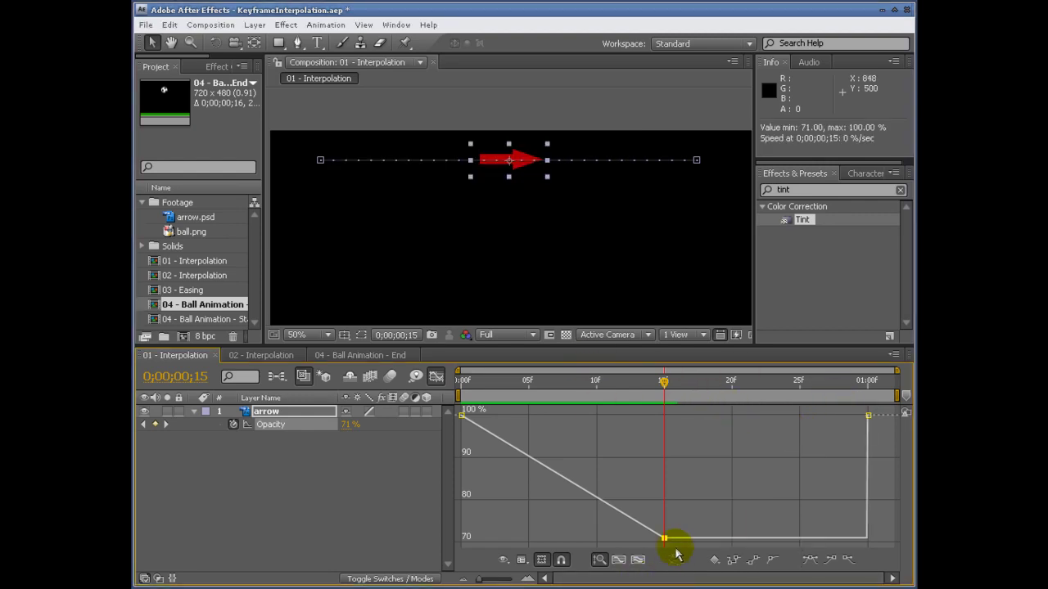
- Add an Opacity keyframe at frame 22 without hold so the value ramps to the last keyframe, and scrub back over the held section
{"action": "left_click_drag", "start_coordinate": [665, 382], "coordinate": [757, 425]}
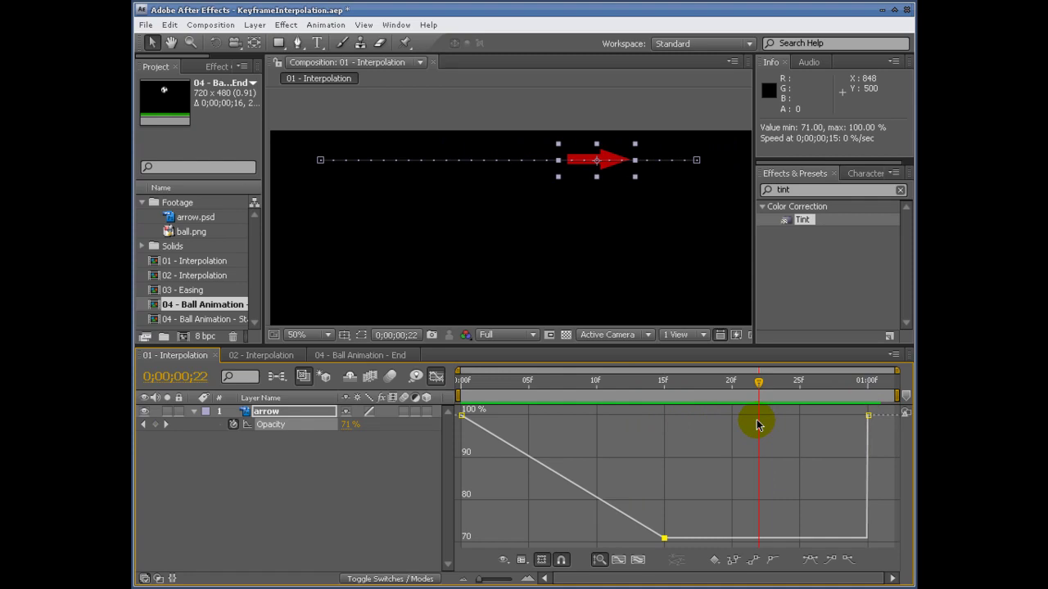
{"action": "mouse_move", "coordinate": [718, 539]}
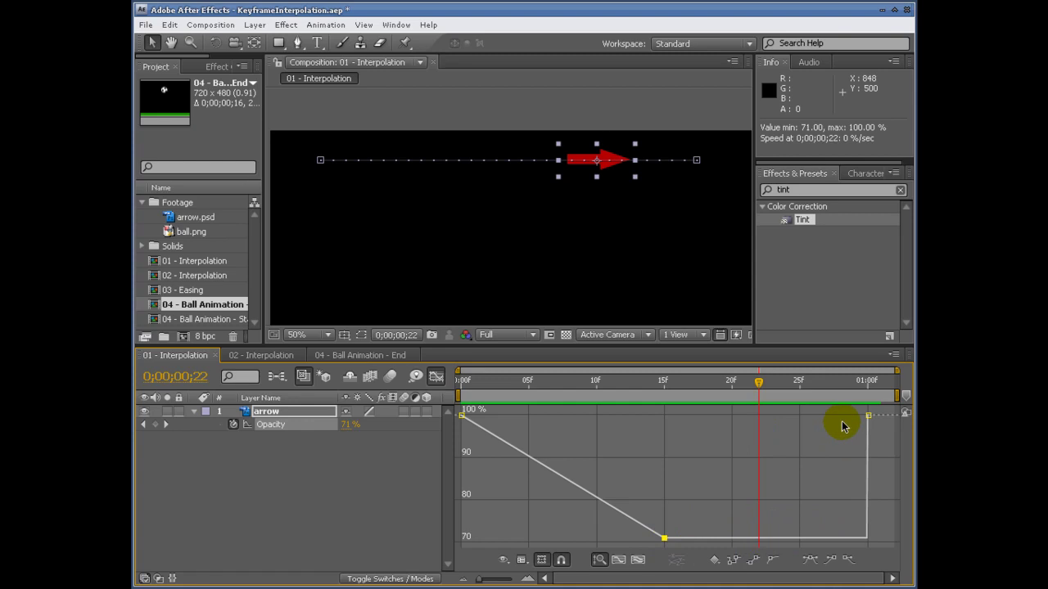
{"action": "mouse_move", "coordinate": [760, 542]}
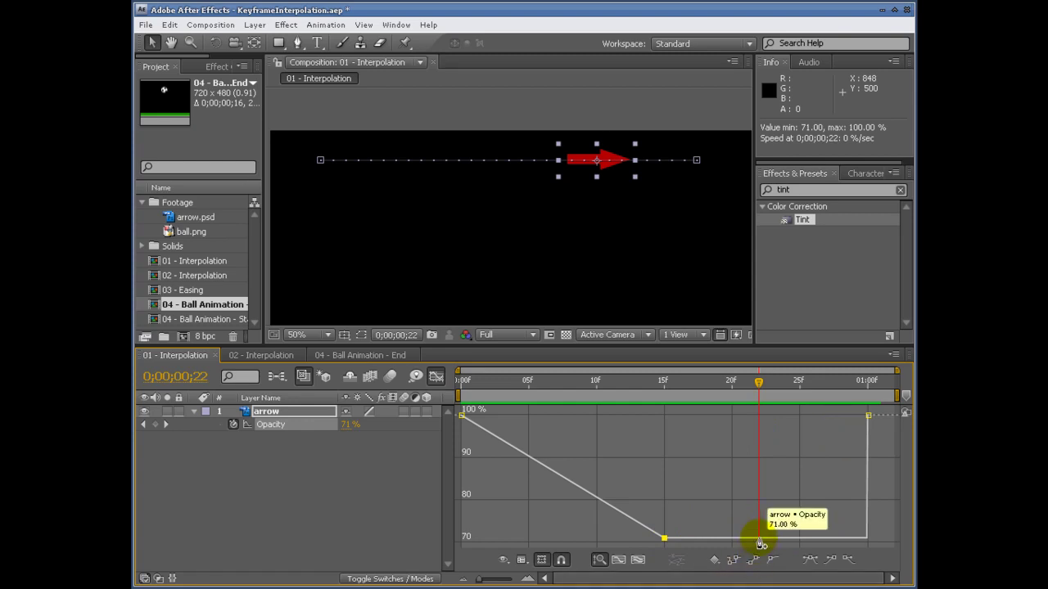
{"action": "left_click", "coordinate": [760, 541], "text": "ctrl"}
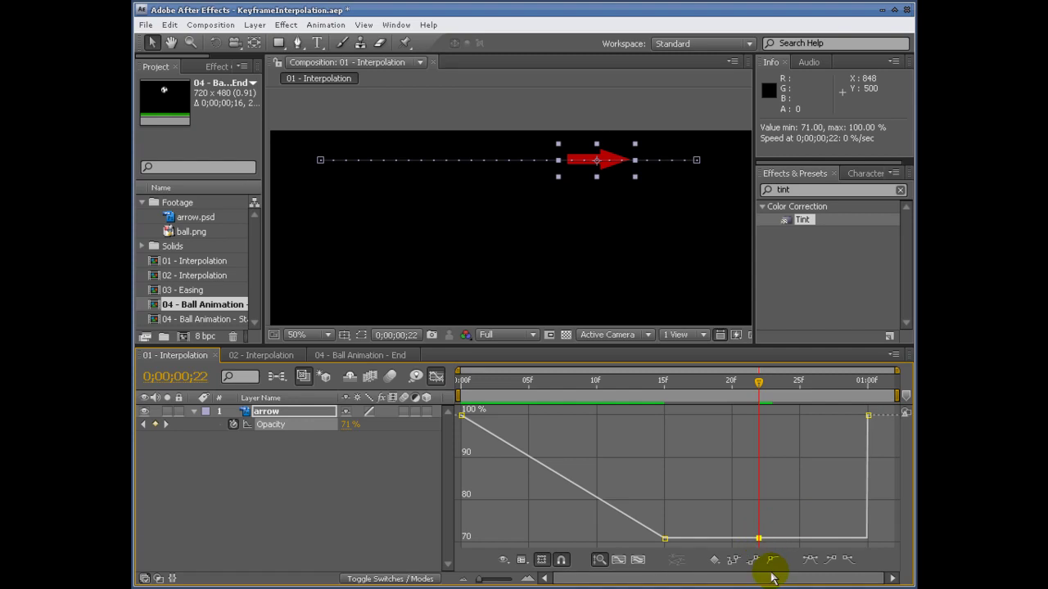
{"action": "right_click", "coordinate": [758, 539]}
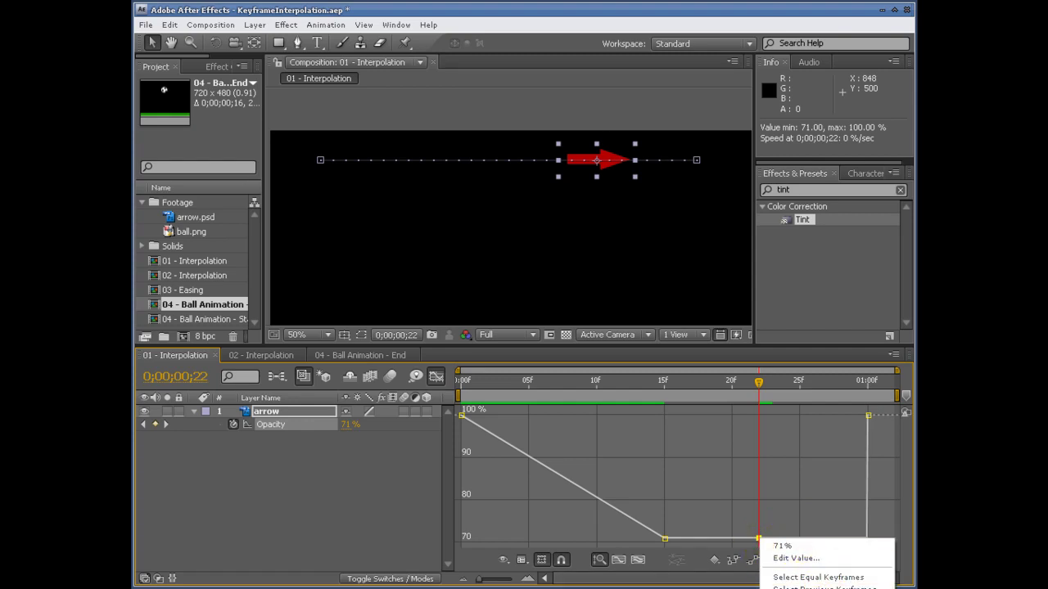
{"action": "left_click", "coordinate": [819, 588]}
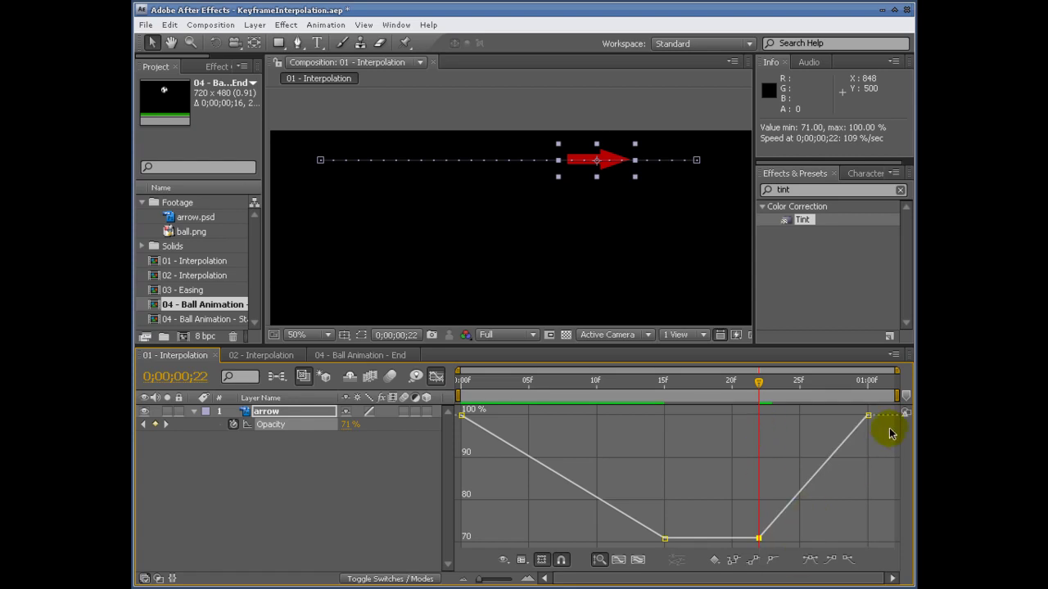
{"action": "left_click_drag", "start_coordinate": [759, 381], "coordinate": [661, 422]}
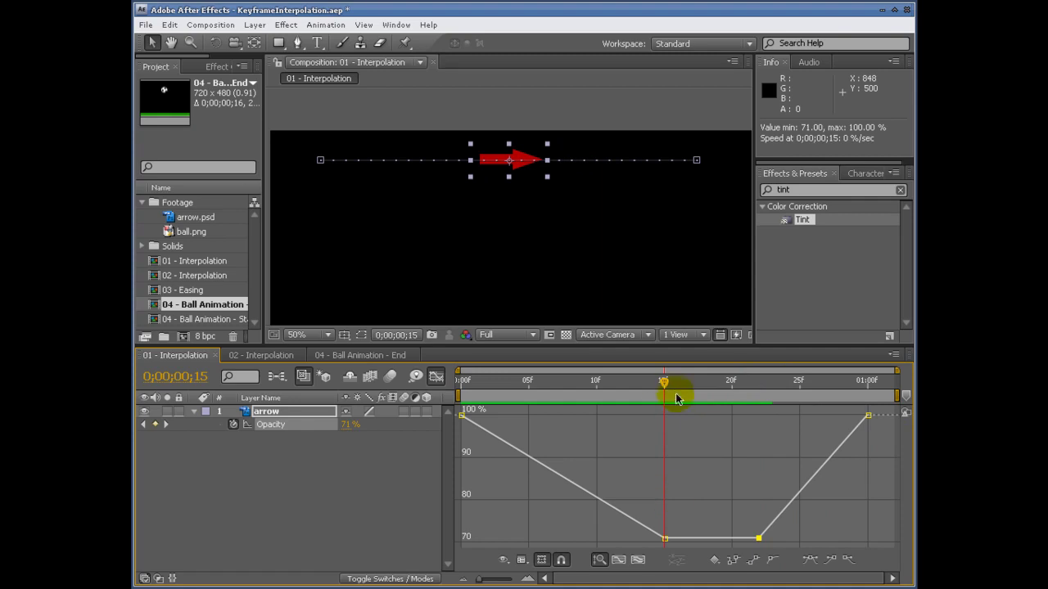
{"action": "left_click_drag", "start_coordinate": [666, 385], "coordinate": [689, 401]}
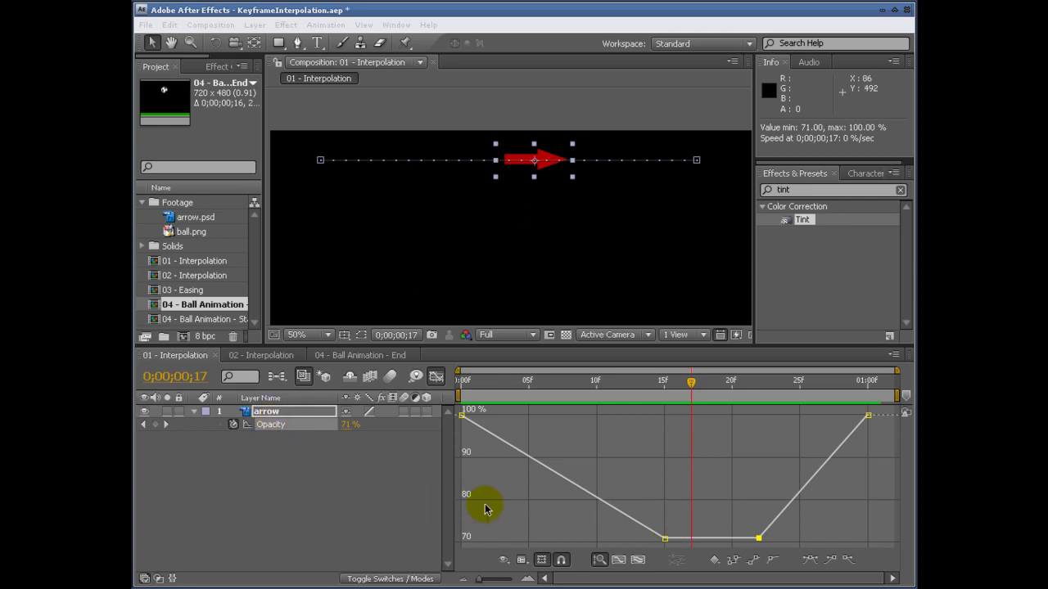
- Remove the added frame 22 Opacity keyframe and revert the frame 15 keyframe from Hold to Linear
{"action": "scroll", "coordinate": [592, 504], "scroll_direction": "up", "scroll_amount": 2}
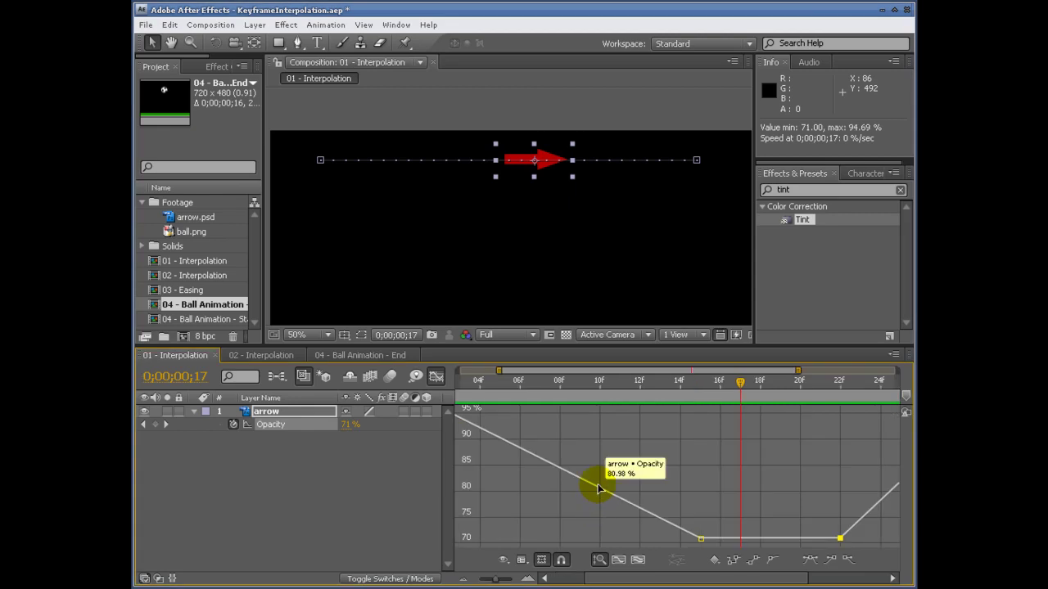
{"action": "key", "text": "k"}
{"action": "key", "text": "j"}
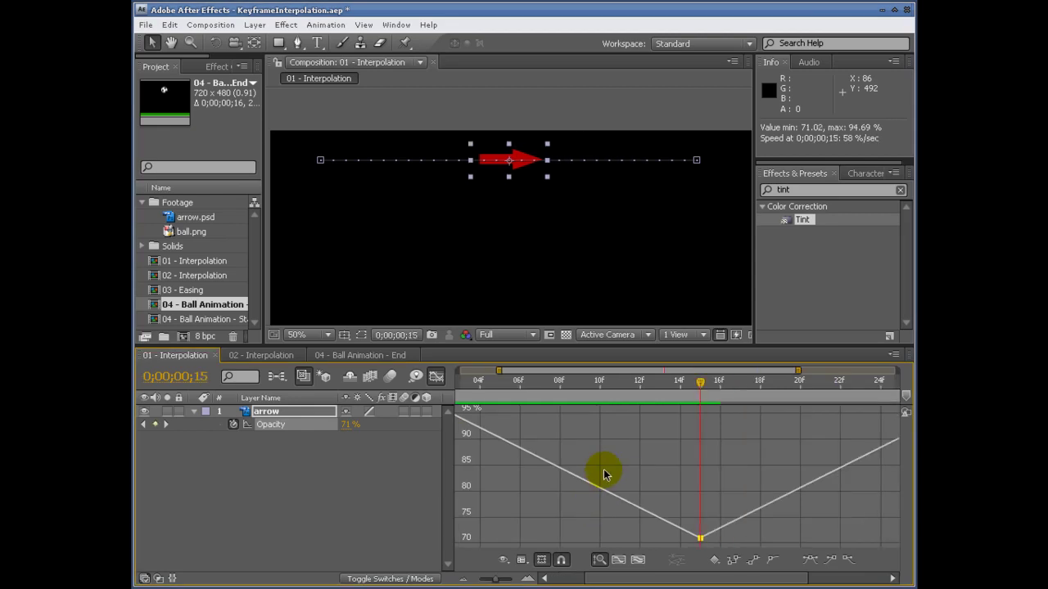
- Show the arrow layer's Position property and its value graph
{"action": "left_click", "coordinate": [281, 414]}
{"action": "key", "text": "p"}
{"action": "left_click", "coordinate": [270, 424]}
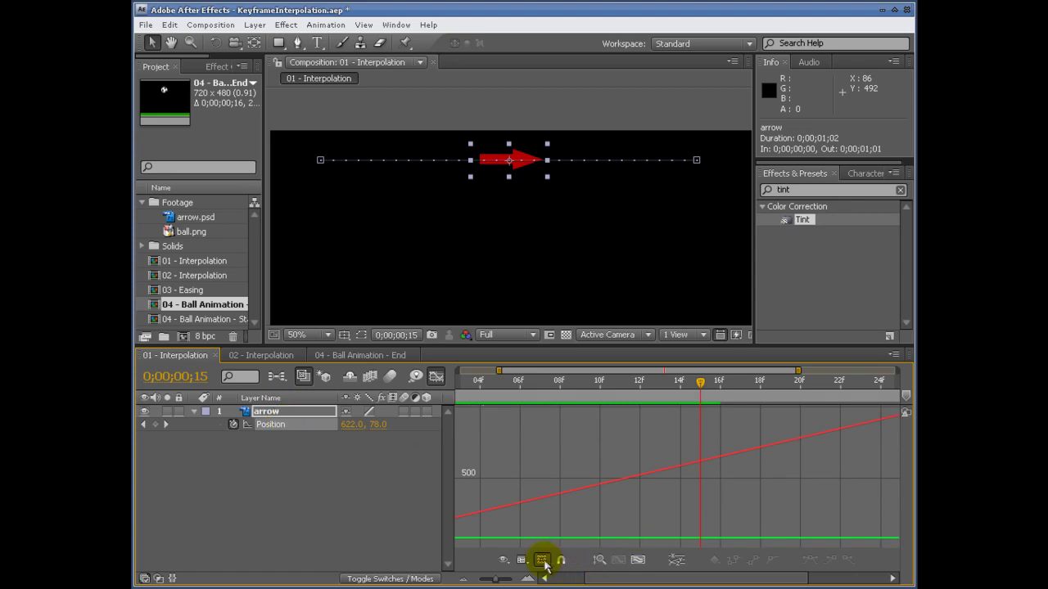
- Enable automatic graph height zoom and fit the arrow's whole Position graph, from frame 0 to 01:00, into the time view
{"action": "left_click", "coordinate": [598, 560]}
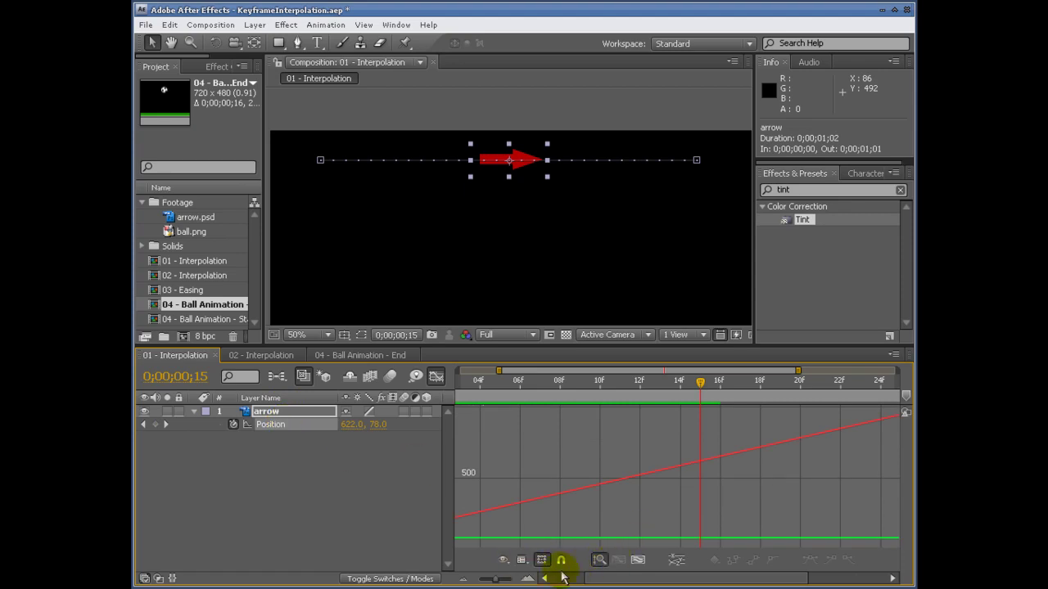
{"action": "left_click", "coordinate": [245, 460]}
{"action": "left_click", "coordinate": [270, 424]}
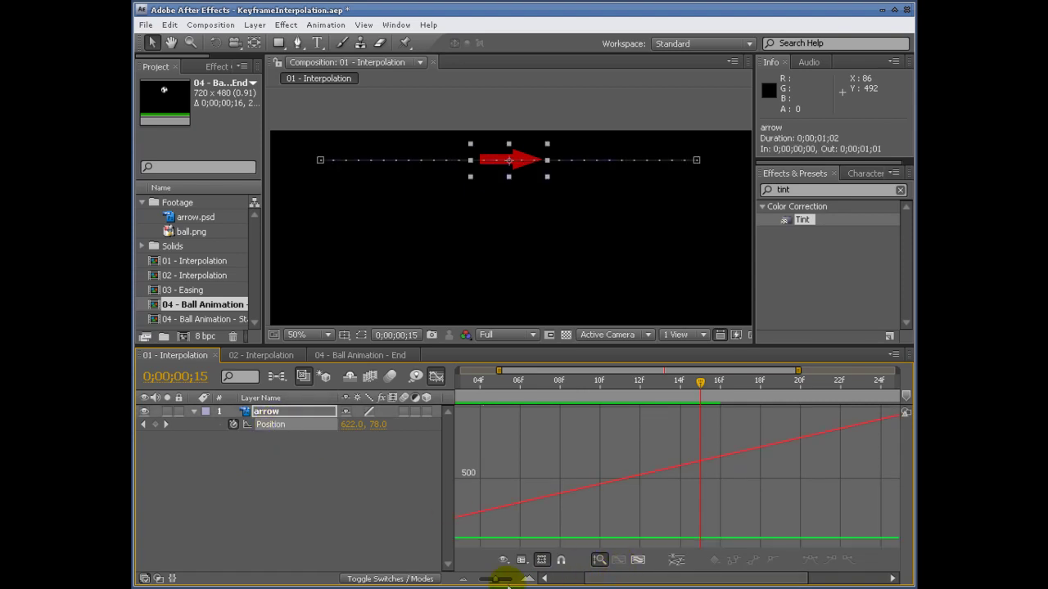
{"action": "left_click_drag", "start_coordinate": [495, 579], "coordinate": [471, 580]}
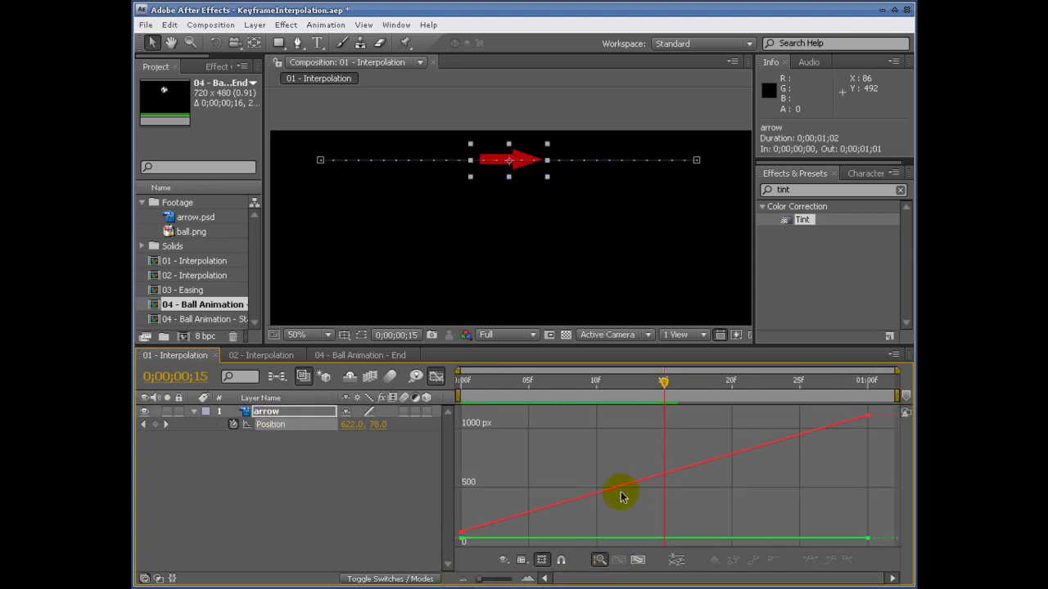
- At frame 15, move the arrow along its path to Position 350, 82, adding a keyframe closer to the start
{"action": "mouse_move", "coordinate": [661, 384]}
{"action": "left_mouse_down"}
{"action": "mouse_move", "coordinate": [631, 386]}
{"action": "mouse_move", "coordinate": [702, 385]}
{"action": "mouse_move", "coordinate": [665, 390]}
{"action": "left_mouse_up"}
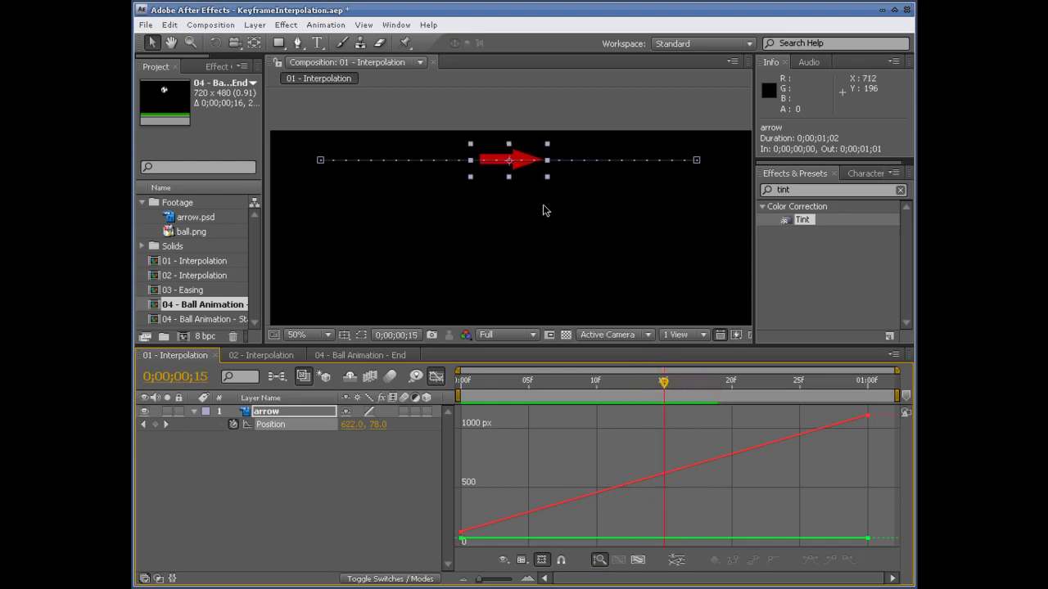
{"action": "left_click_drag", "start_coordinate": [517, 163], "coordinate": [519, 164]}
{"action": "mouse_move", "coordinate": [665, 382]}
{"action": "left_mouse_down"}
{"action": "mouse_move", "coordinate": [587, 390]}
{"action": "mouse_move", "coordinate": [670, 406]}
{"action": "mouse_move", "coordinate": [664, 385]}
{"action": "left_mouse_up"}
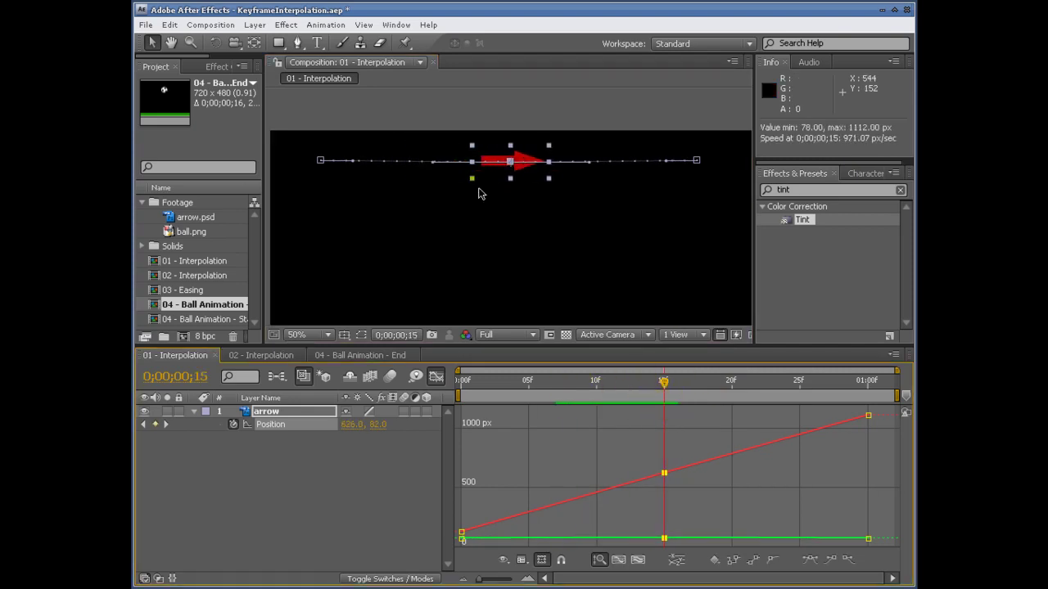
{"action": "left_click_drag", "start_coordinate": [527, 166], "coordinate": [419, 164]}
- Examine the dot spacing of the arrow's motion path around the middle keyframe, scrub to frame 21, and redisplay the Position graph
{"action": "key", "text": "period"}
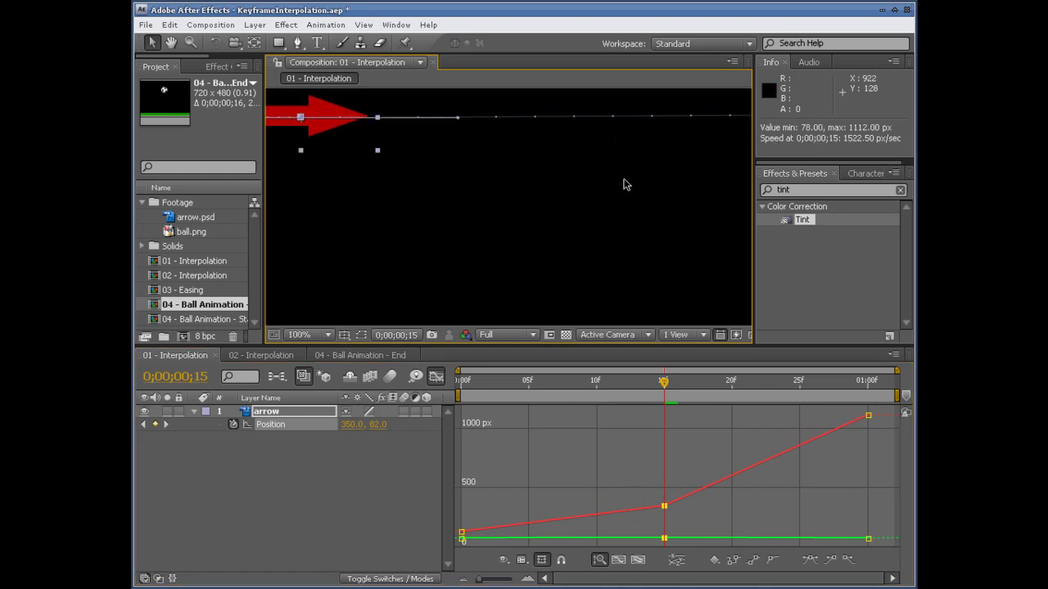
{"action": "key", "text": "grave"}
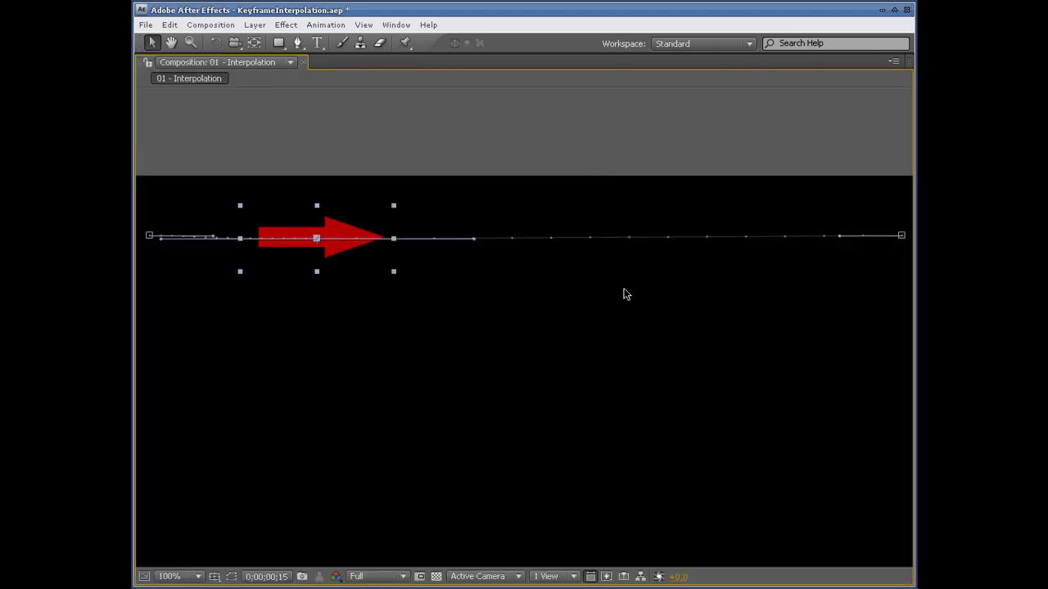
{"action": "key", "text": "comma"}
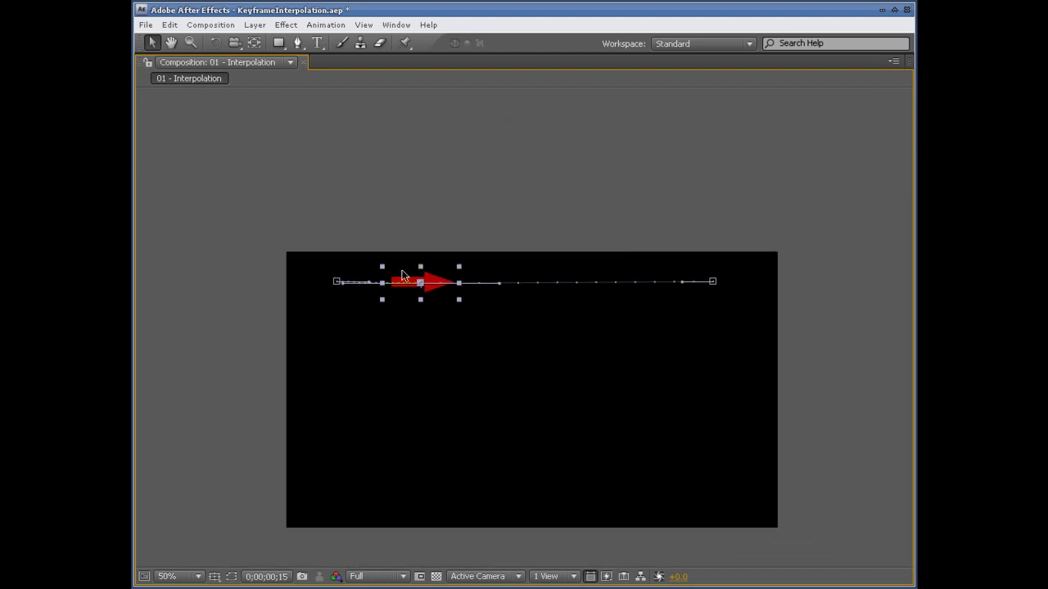
{"action": "key", "text": "grave"}
{"action": "left_click_drag", "start_coordinate": [543, 401], "coordinate": [745, 399]}
{"action": "left_click", "coordinate": [375, 504]}
{"action": "left_click", "coordinate": [524, 168]}
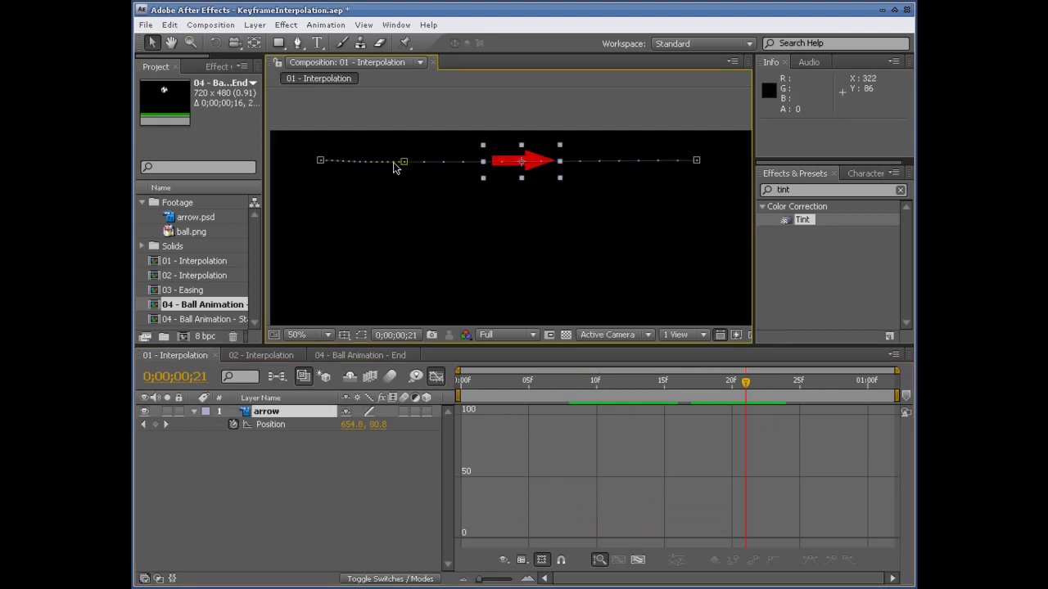
{"action": "left_click", "coordinate": [271, 424]}
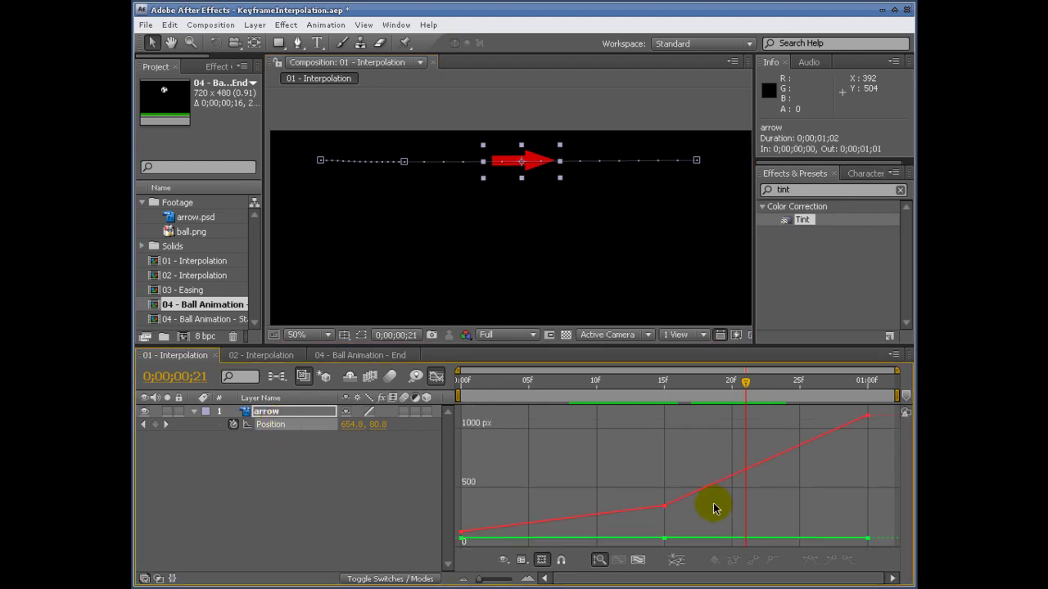
- Preview the arrow's movement from frame 0 to see its speed before and after the frame 15 keyframe
{"action": "left_click", "coordinate": [665, 510]}
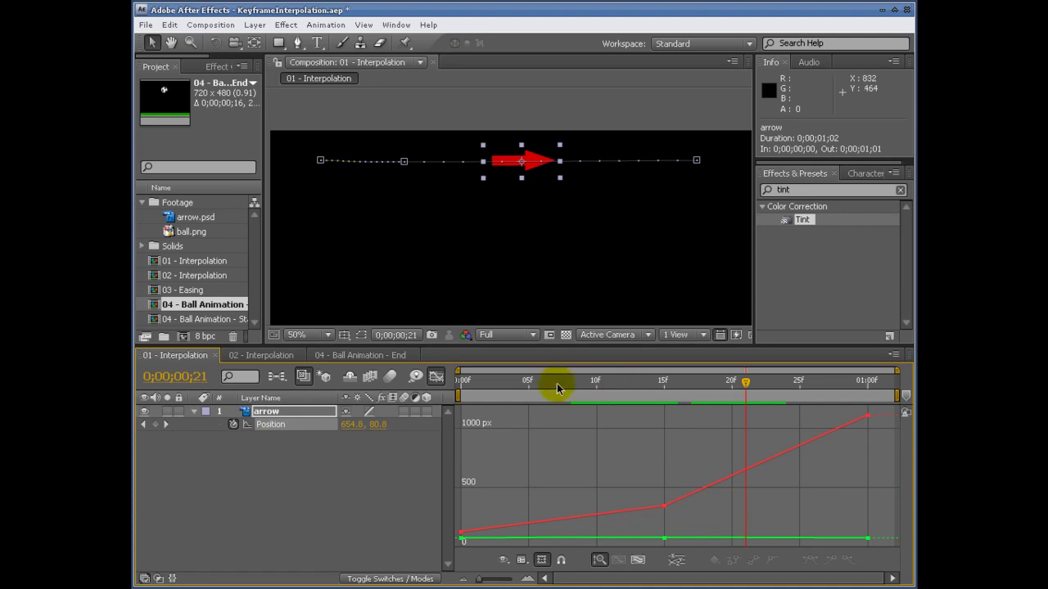
{"action": "left_click_drag", "start_coordinate": [583, 383], "coordinate": [428, 386]}
{"action": "key", "text": "space"}
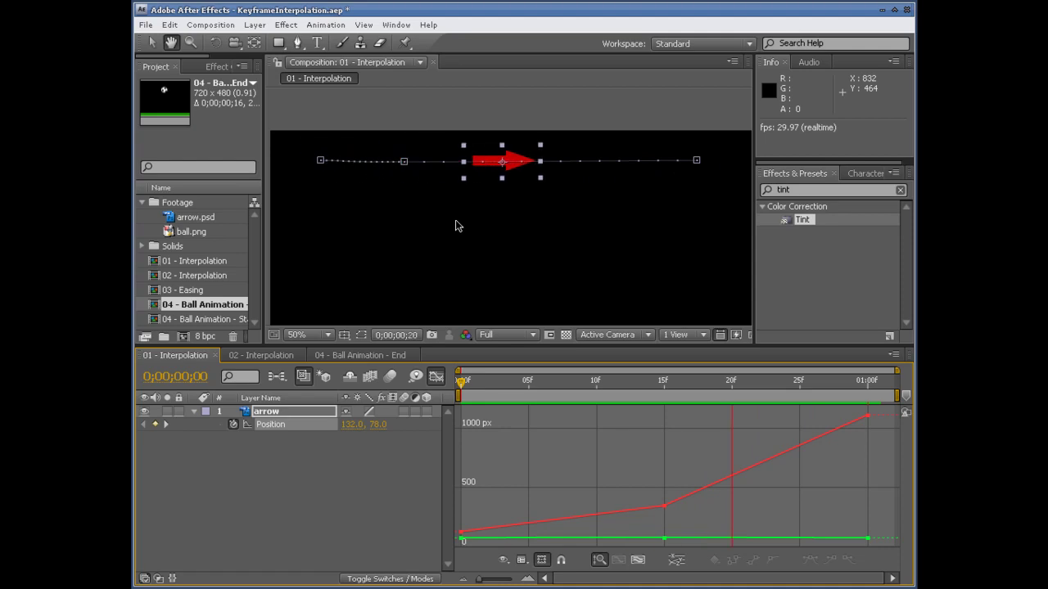
{"action": "key", "text": "space"}
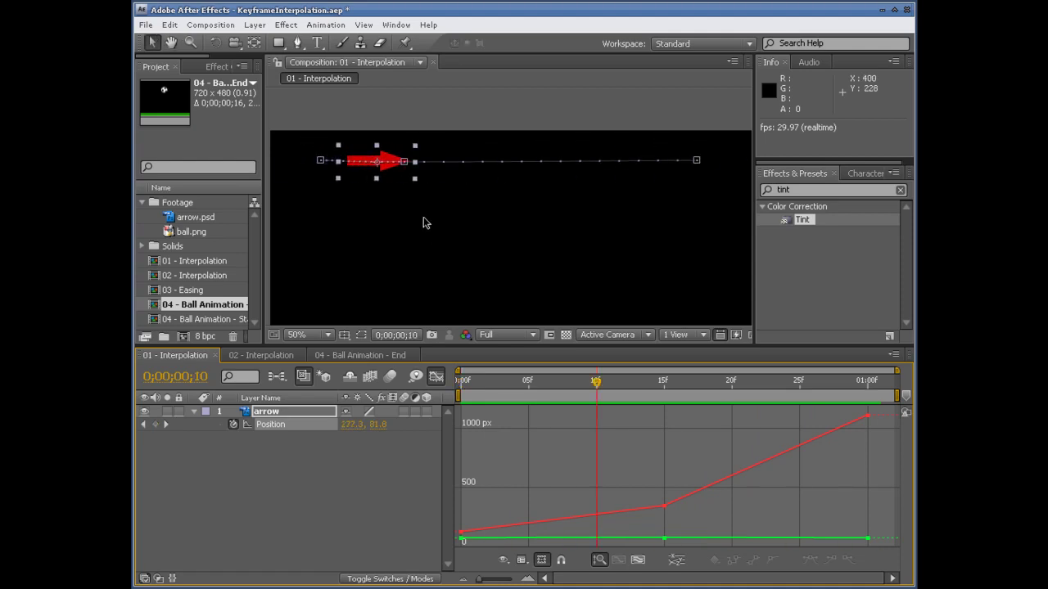
- Set the frame 15 Position keyframe's roving to Rove Across Time and preview the arrow's motion from the start
{"action": "right_click", "coordinate": [665, 508]}
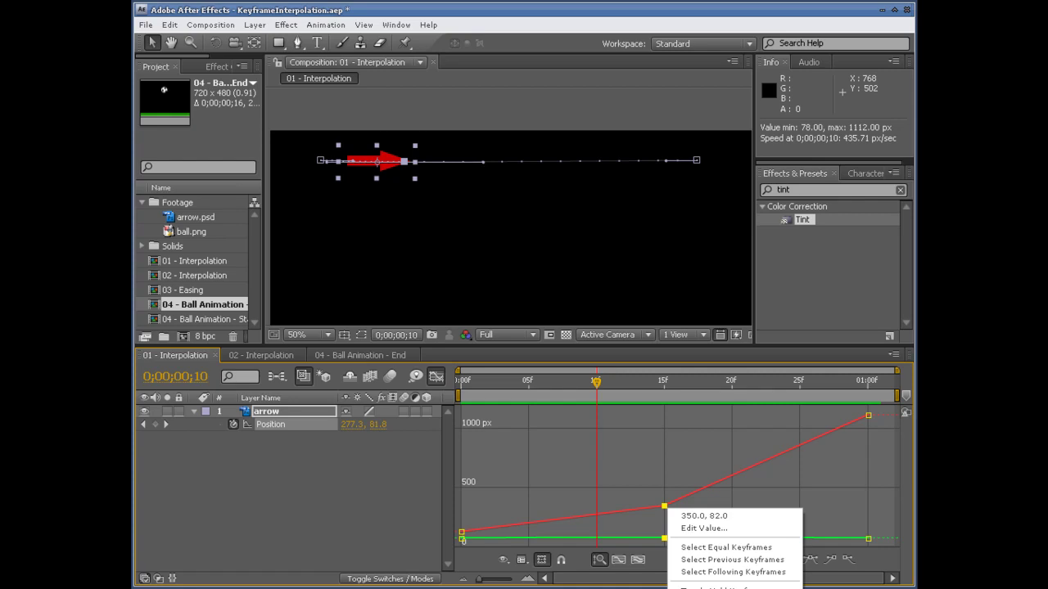
{"action": "left_click", "coordinate": [720, 586]}
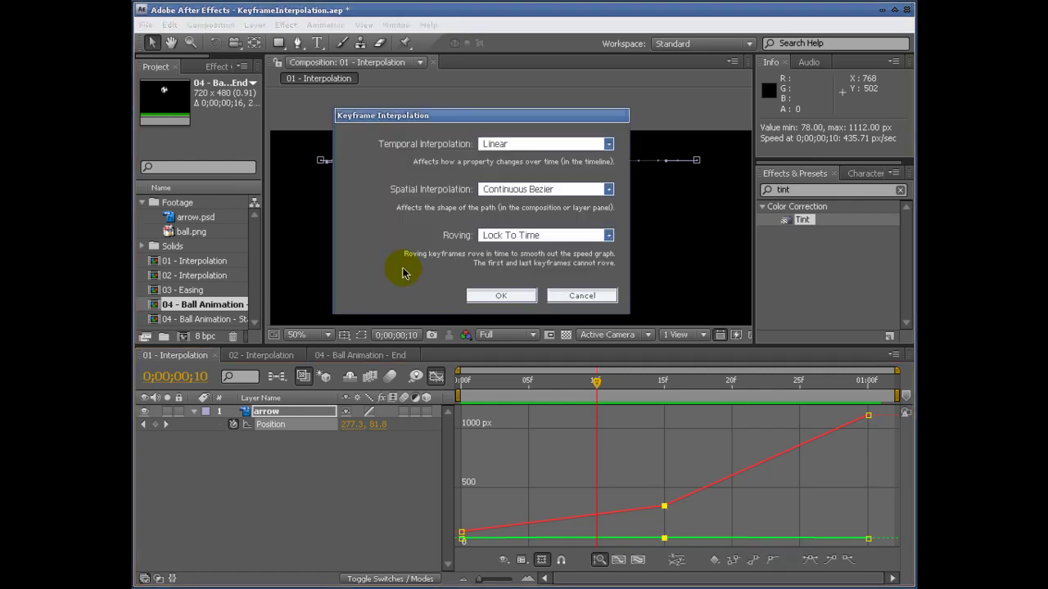
{"action": "left_click", "coordinate": [497, 235]}
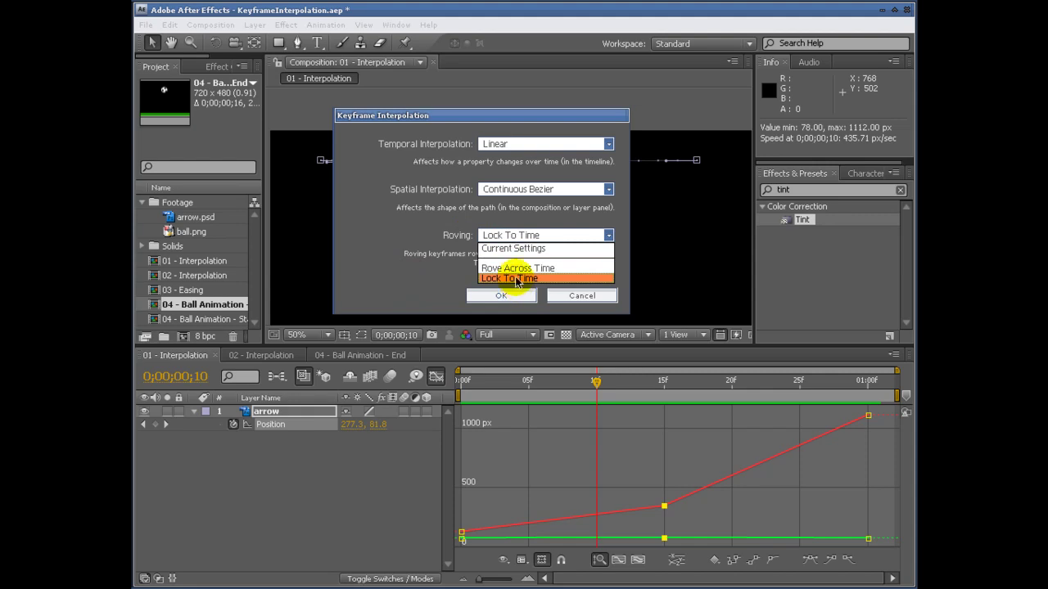
{"action": "left_click", "coordinate": [501, 268]}
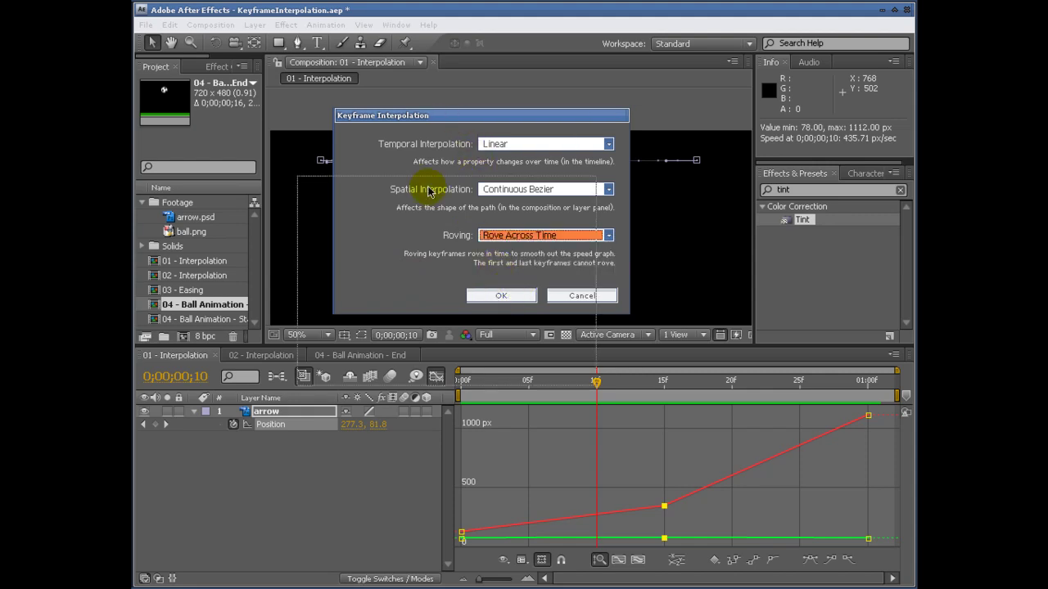
{"action": "left_click_drag", "start_coordinate": [455, 129], "coordinate": [433, 274]}
{"action": "left_click", "coordinate": [472, 437]}
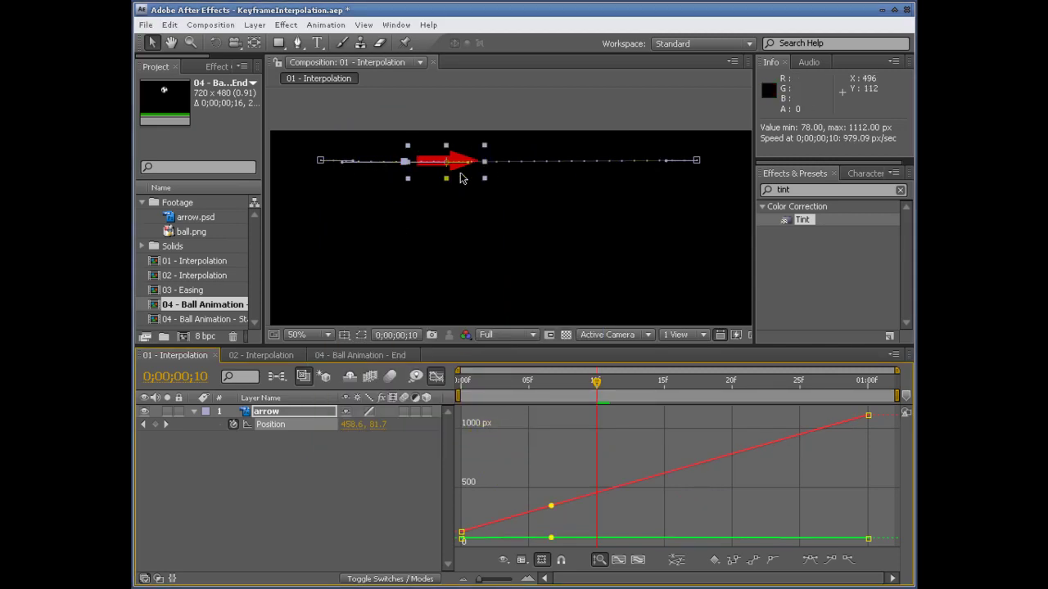
{"action": "left_click_drag", "start_coordinate": [596, 380], "coordinate": [457, 389]}
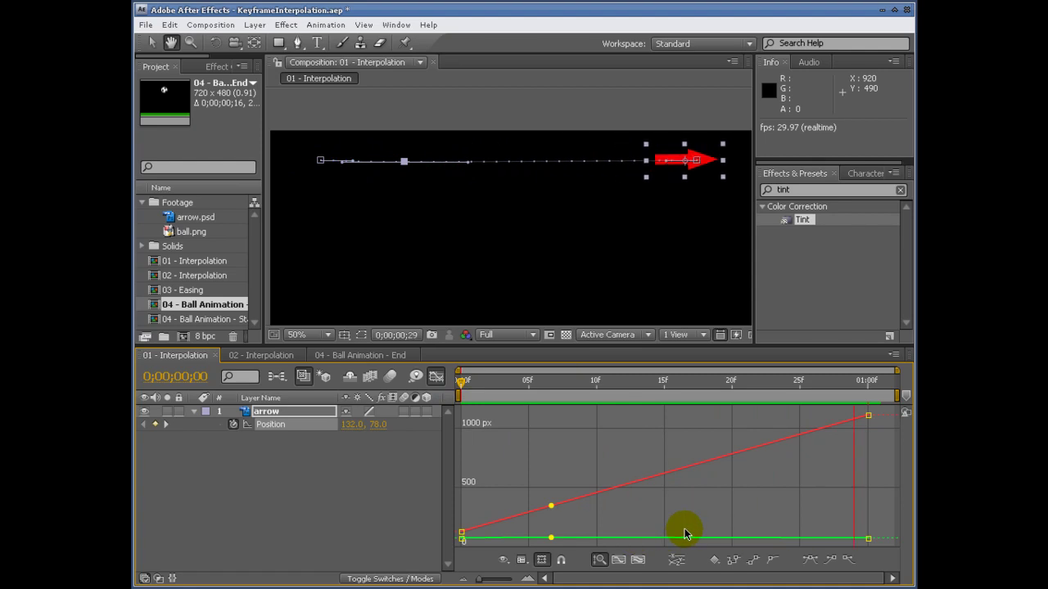
{"action": "key", "text": "space"}
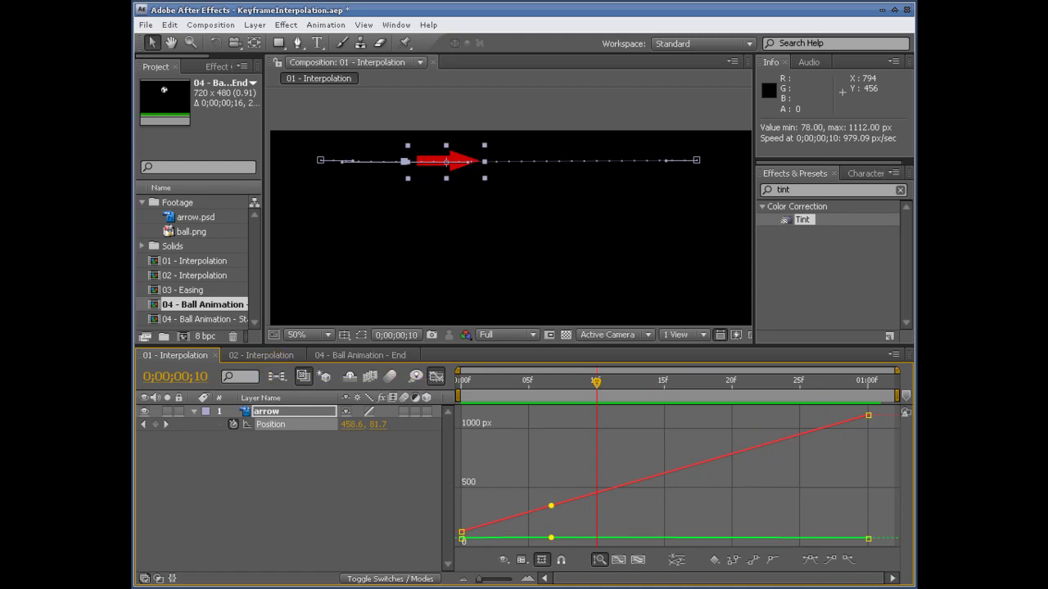
- Open the 03 - Easing composition from the project
{"action": "left_click", "coordinate": [286, 356]}
{"action": "left_click", "coordinate": [353, 355]}
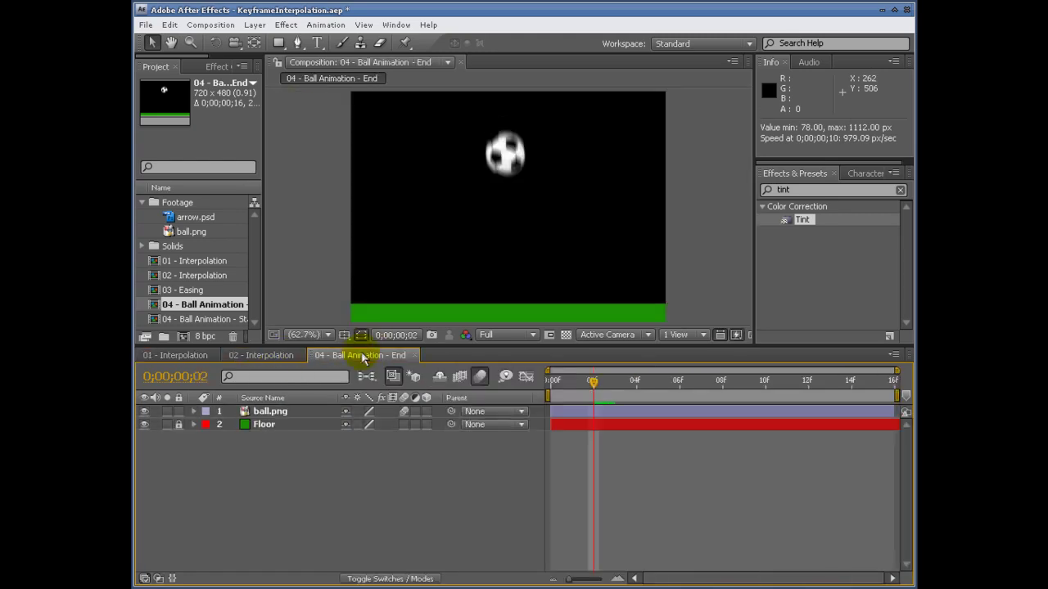
{"action": "double_click", "coordinate": [162, 290]}
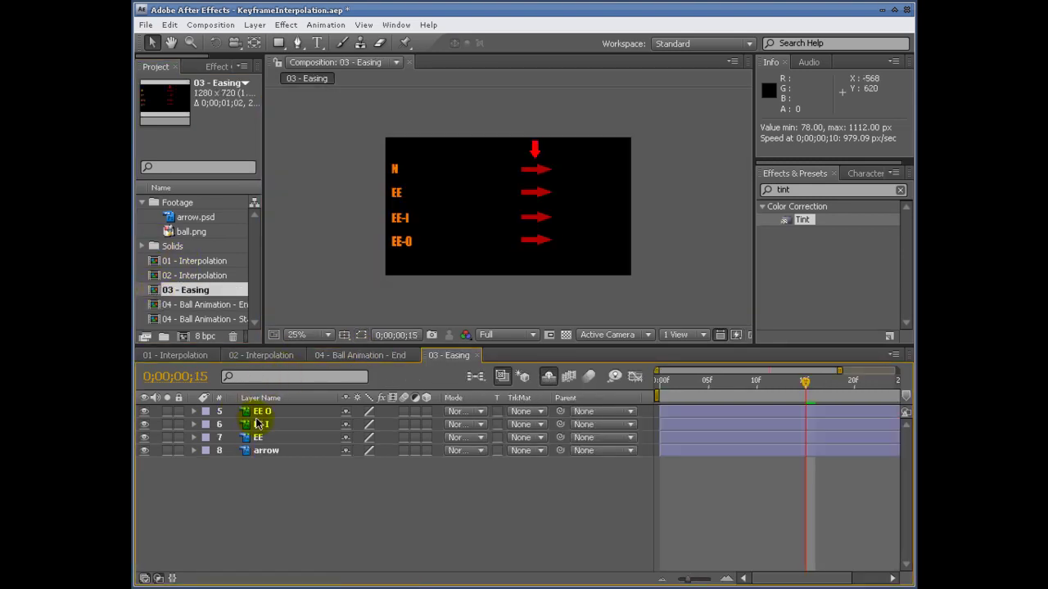
- Select the arrow and EE layers in turn to compare their motion paths, viewing the composition at 50%
{"action": "left_click", "coordinate": [271, 455]}
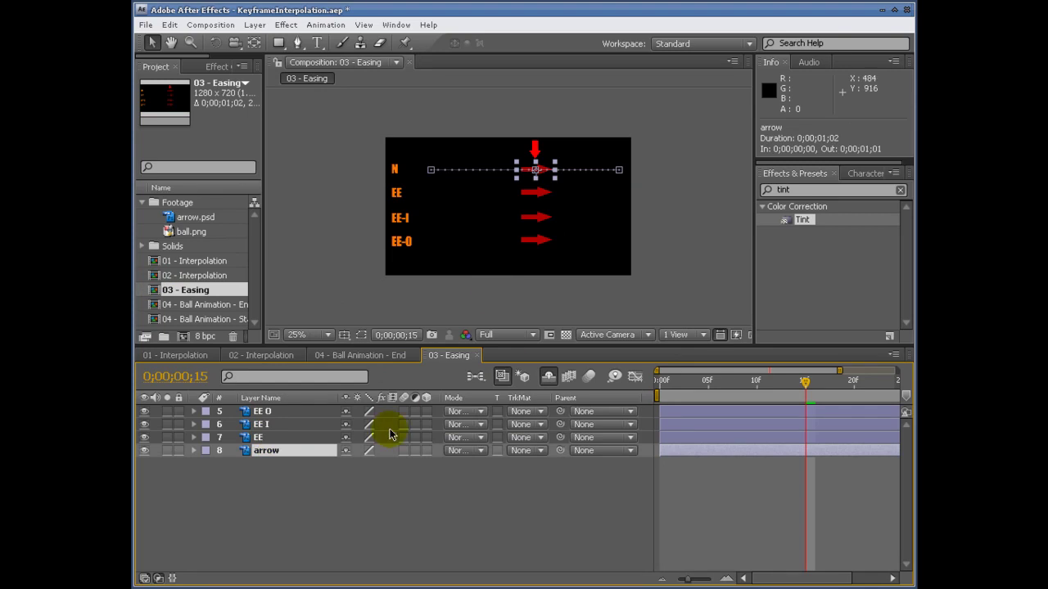
{"action": "left_click", "coordinate": [270, 438]}
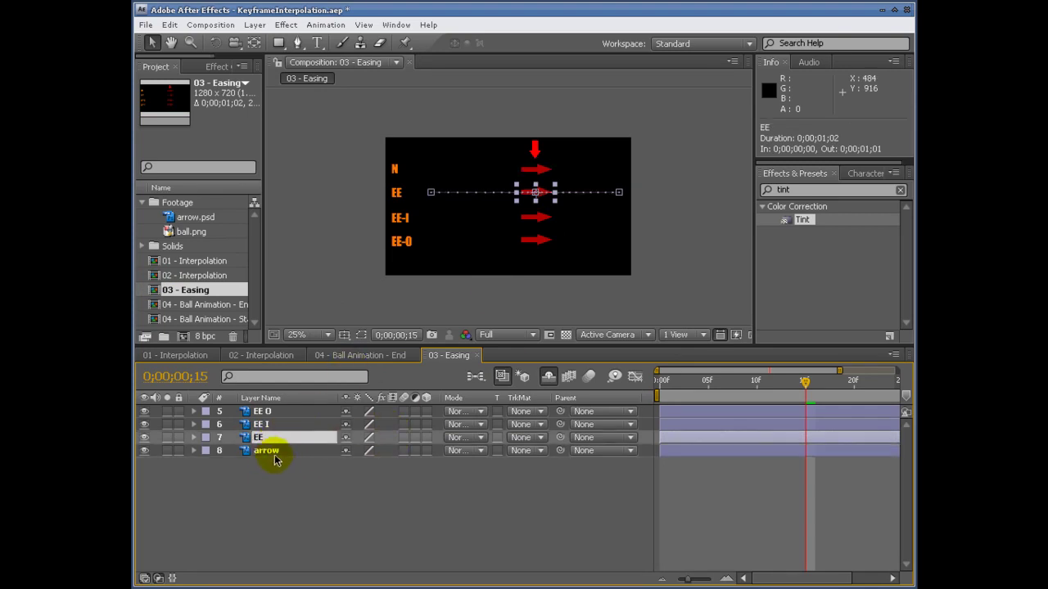
{"action": "left_click", "coordinate": [267, 451]}
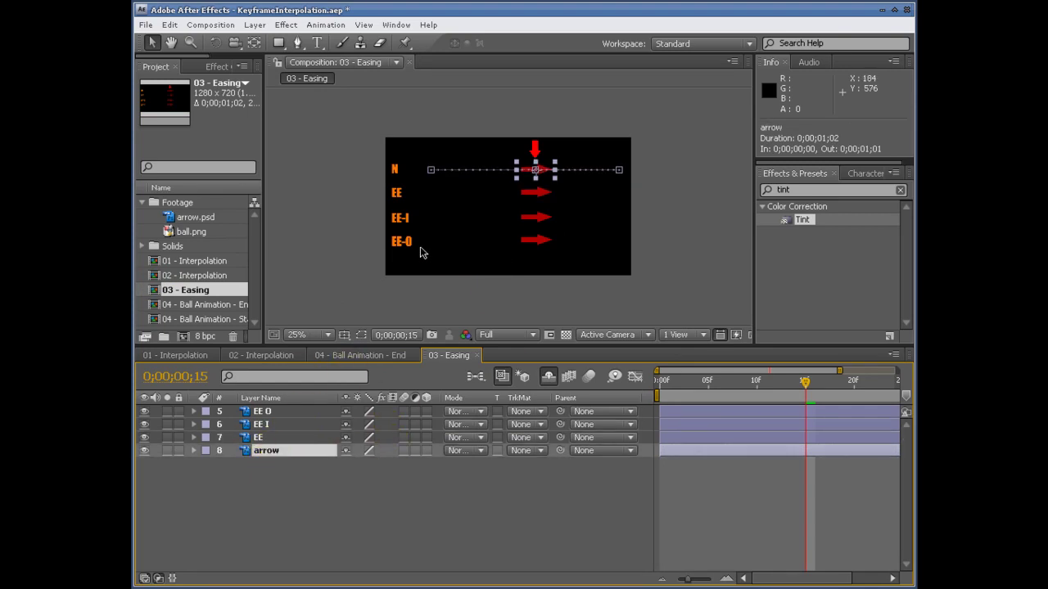
{"action": "scroll", "coordinate": [508, 210], "scroll_direction": "up", "scroll_amount": 2}
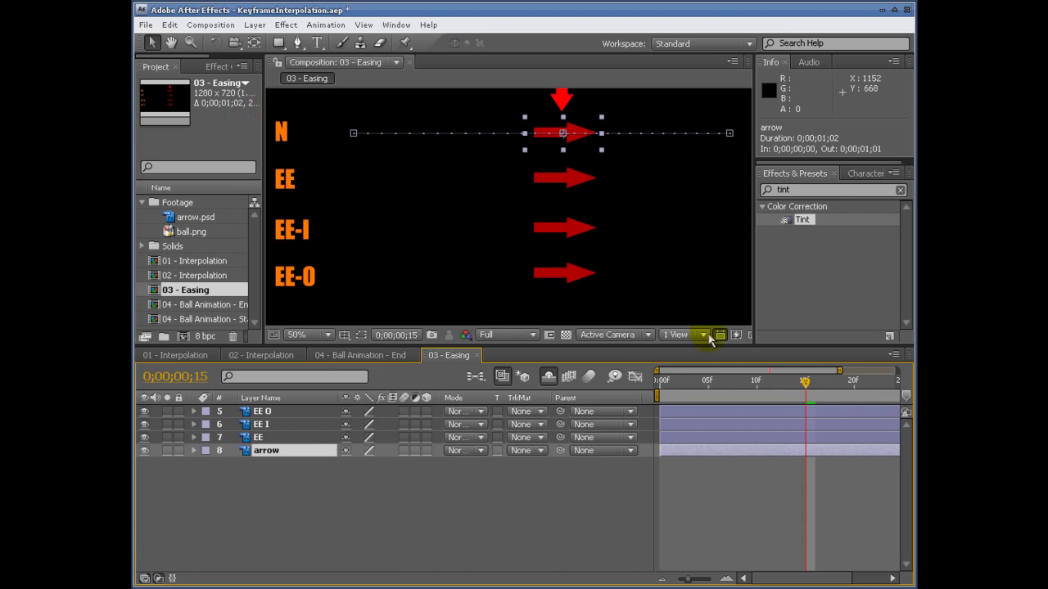
{"action": "left_click", "coordinate": [435, 370]}
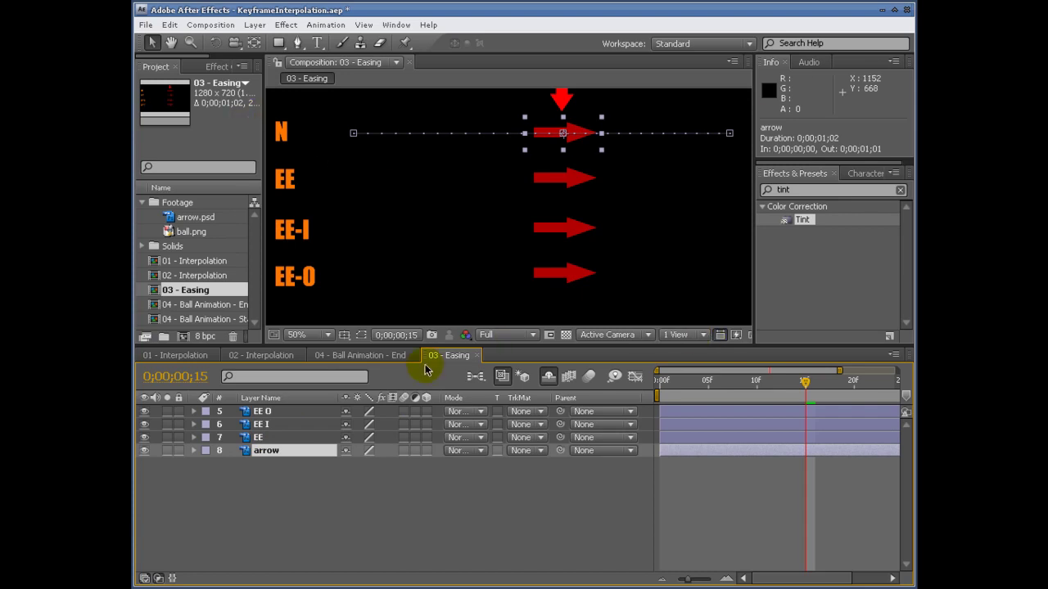
- Reveal the Position keyframes of the EE O, EE I, EE and arrow layers and fit the whole duration in the timeline
{"action": "left_click", "coordinate": [288, 412]}
{"action": "left_click", "coordinate": [284, 438], "text": "shift"}
{"action": "left_click", "coordinate": [284, 451], "text": "shift"}
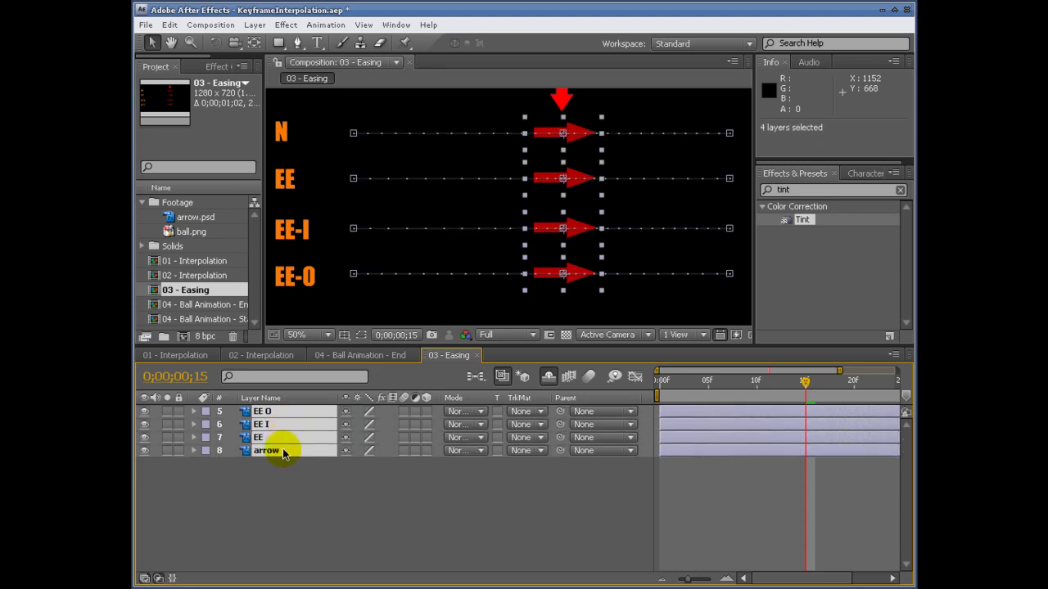
{"action": "key", "text": "p"}
{"action": "left_click", "coordinate": [631, 527]}
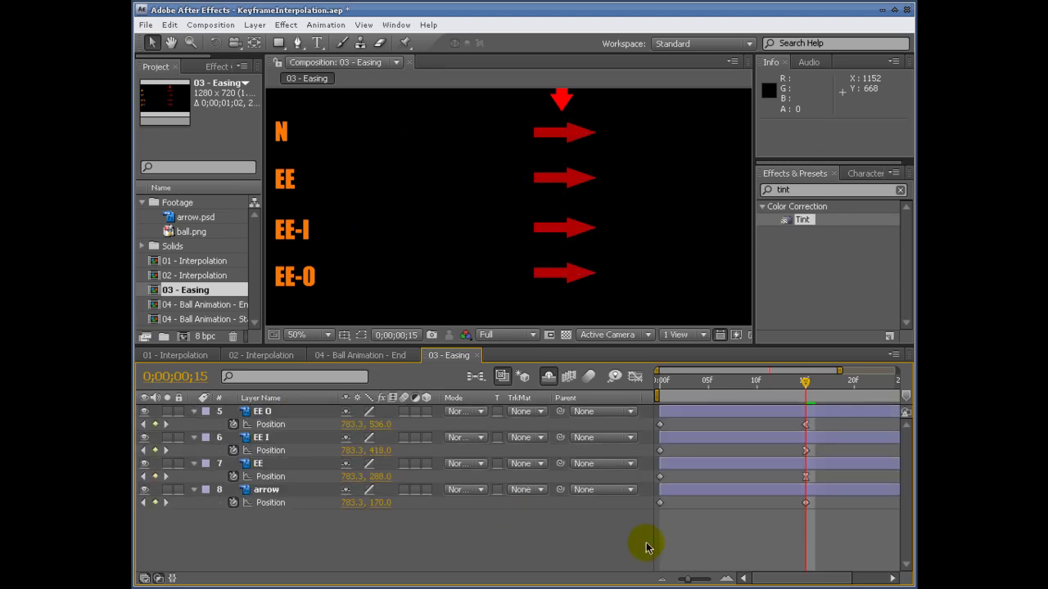
{"action": "left_click_drag", "start_coordinate": [692, 580], "coordinate": [680, 580]}
- Scrub through frames 10, 15 and 21 to compare the four arrows' easing, and inspect the EE I, EE and EE O layers
{"action": "left_click_drag", "start_coordinate": [767, 382], "coordinate": [731, 392]}
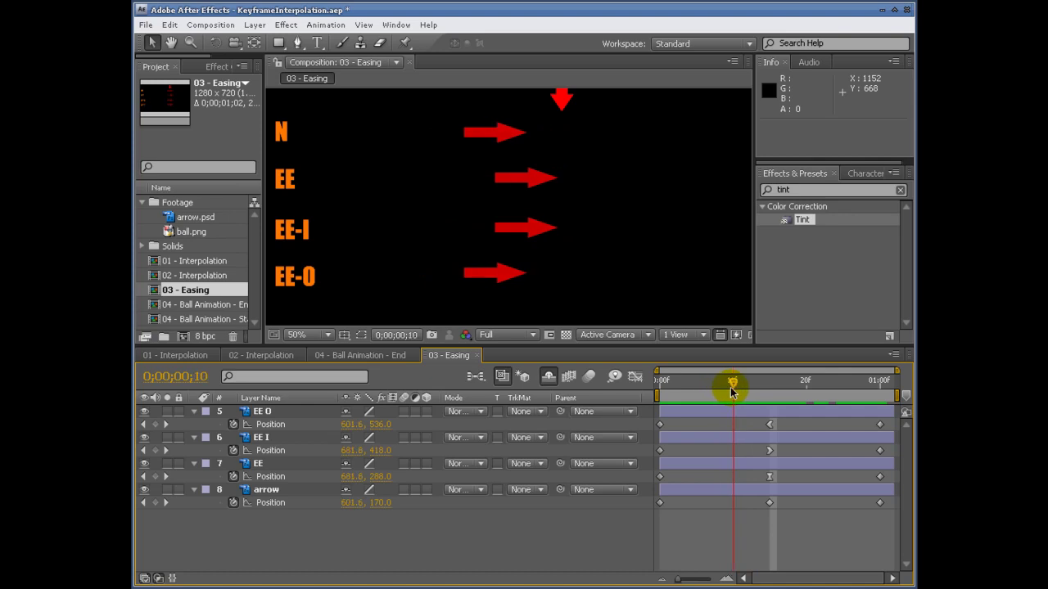
{"action": "left_click_drag", "start_coordinate": [732, 381], "coordinate": [770, 386]}
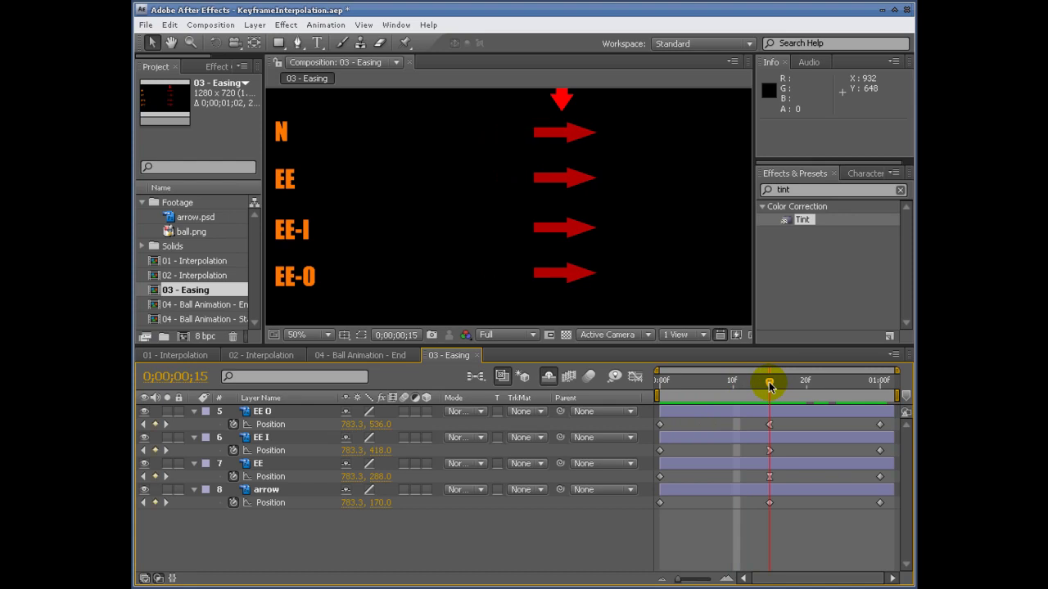
{"action": "left_click_drag", "start_coordinate": [774, 383], "coordinate": [814, 383]}
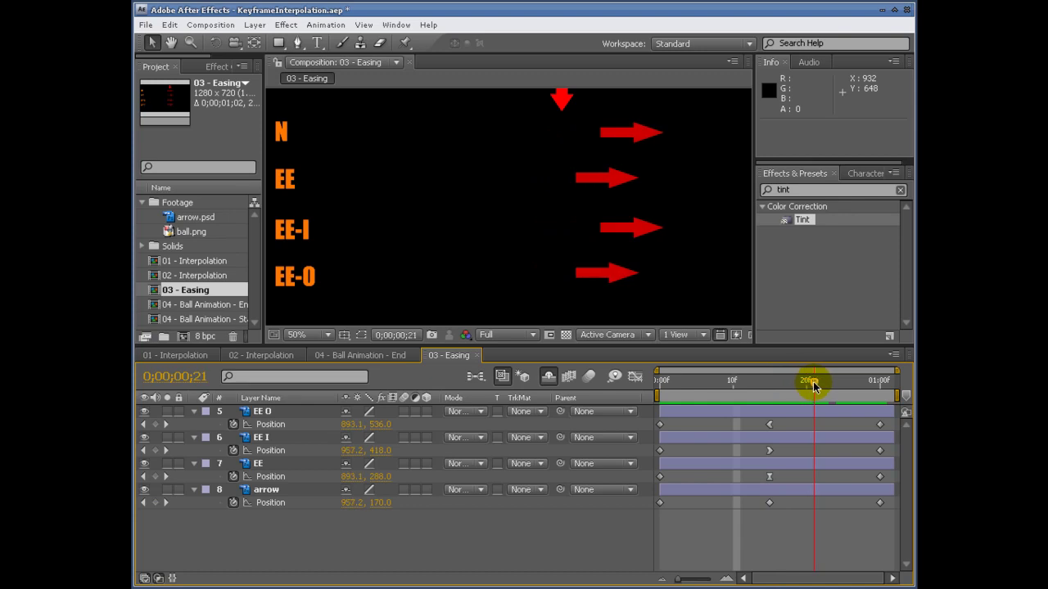
{"action": "left_click", "coordinate": [652, 236]}
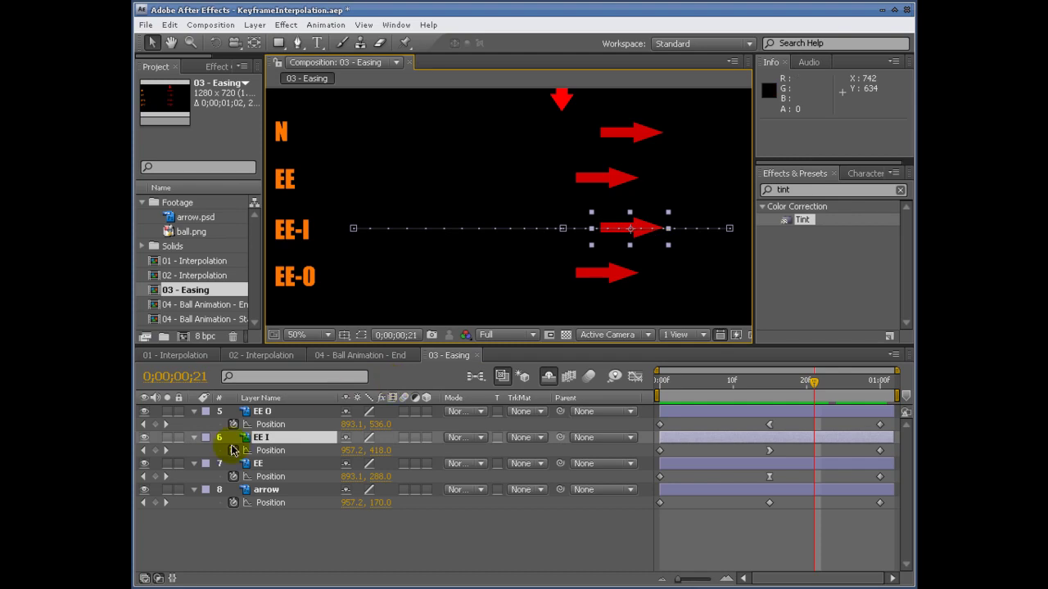
{"action": "left_click", "coordinate": [270, 464]}
{"action": "left_click", "coordinate": [274, 412]}
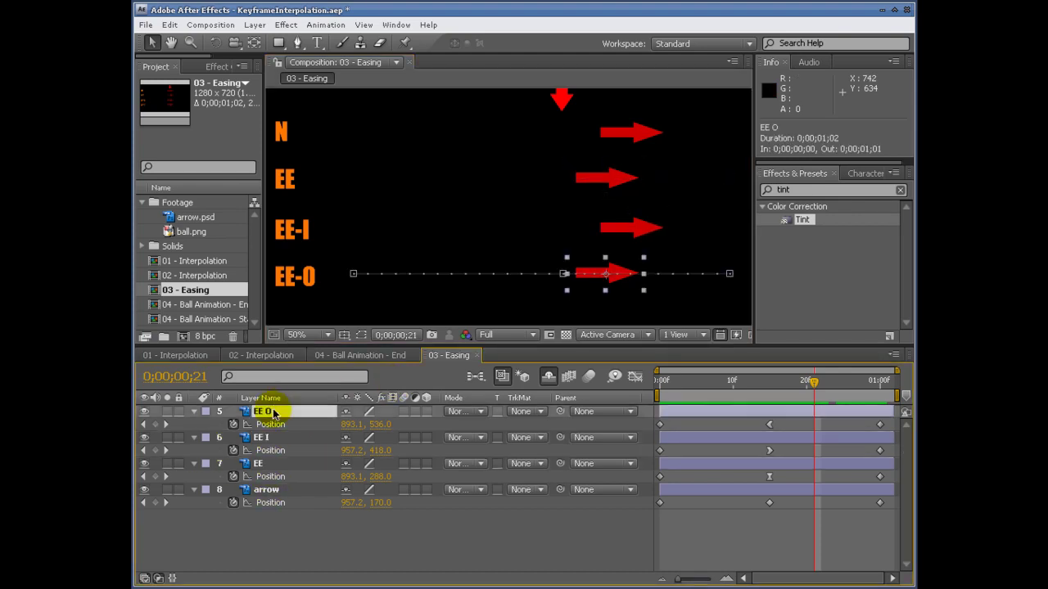
- Return to the 01 - Interpolation composition
{"action": "left_click", "coordinate": [273, 356]}
{"action": "left_click", "coordinate": [176, 355]}
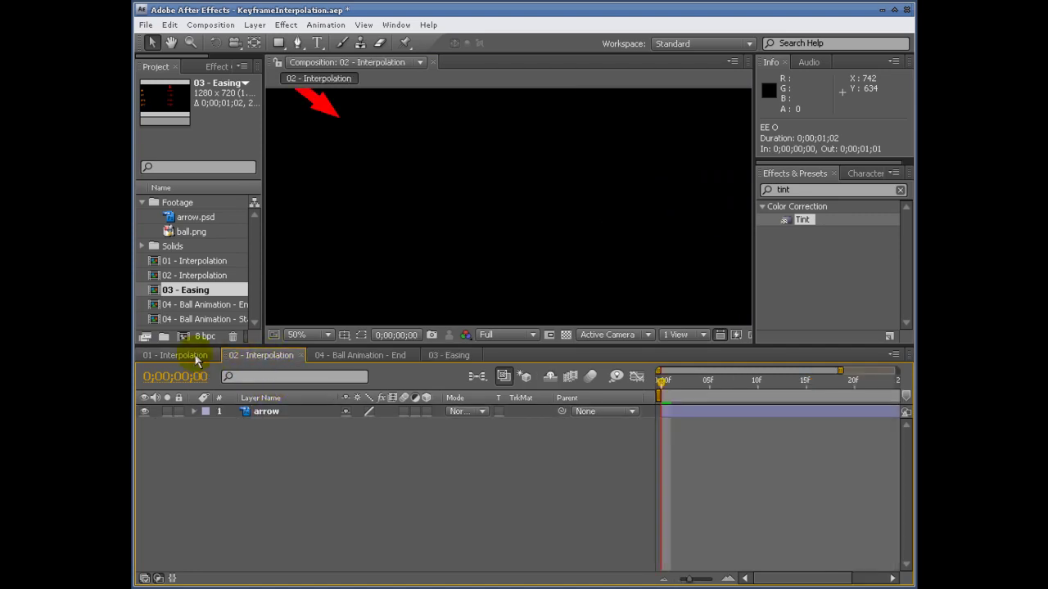
- Undo the recent edits to the arrow's middle Position keyframe and nudge it down 2 px to 626.0, 84.0 at frame 15
{"action": "key", "text": "ctrl+z"}
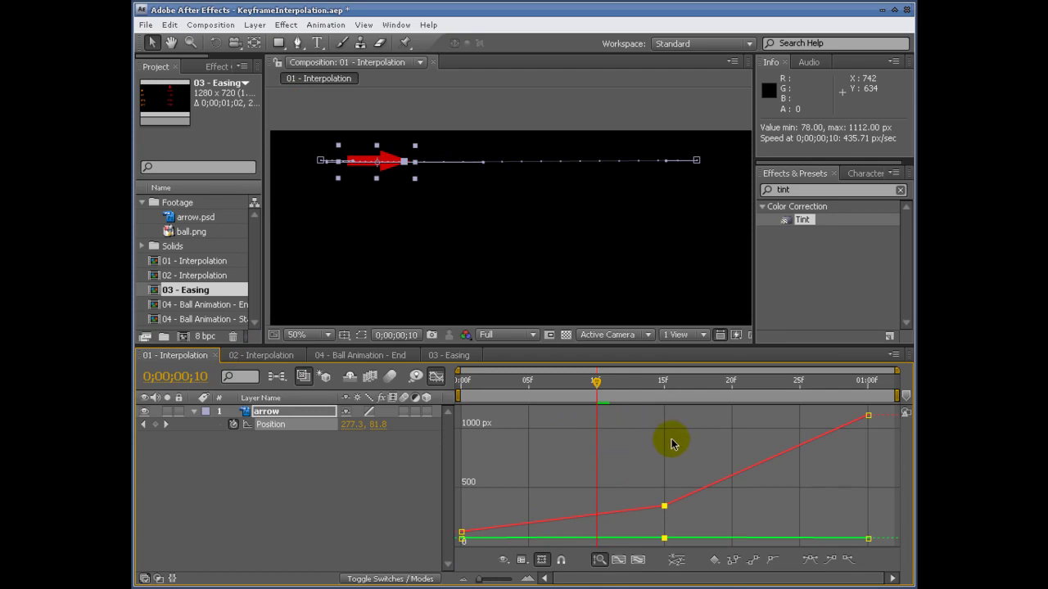
{"action": "key", "text": "ctrl+z"}
{"action": "left_click_drag", "start_coordinate": [509, 165], "coordinate": [509, 167]}
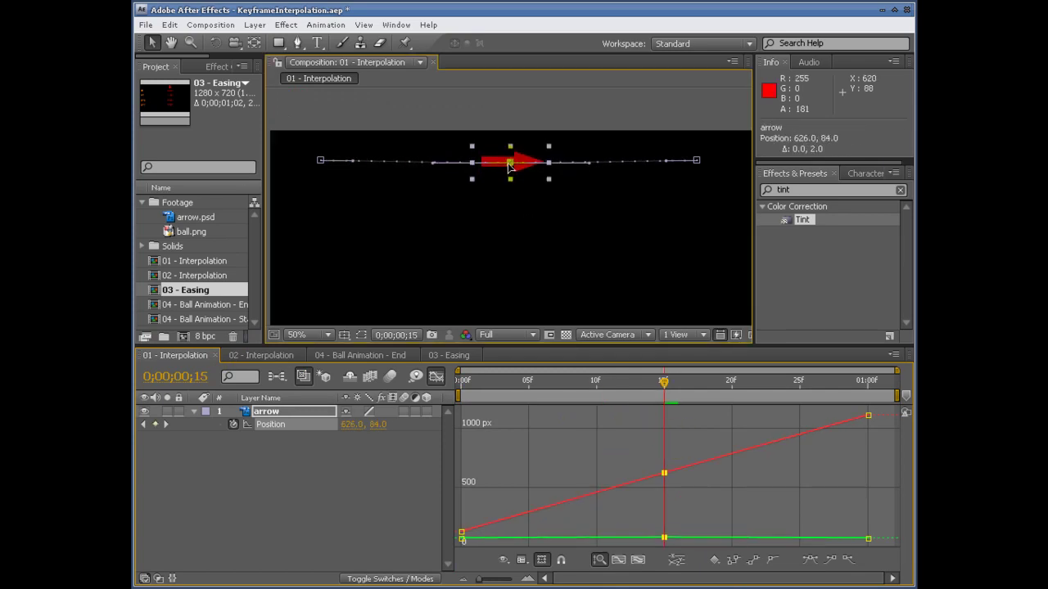
- Leave the Graph Editor and look up the Easy Ease options available for the arrow's middle Position keyframe
{"action": "left_click", "coordinate": [437, 377]}
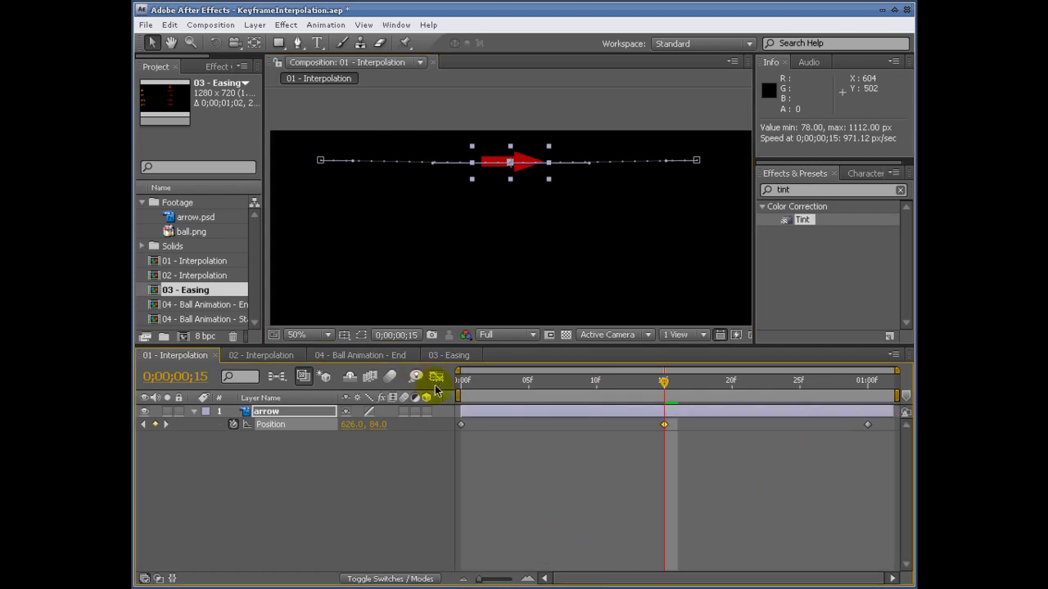
{"action": "right_click", "coordinate": [665, 427]}
{"action": "mouse_move", "coordinate": [780, 562]}
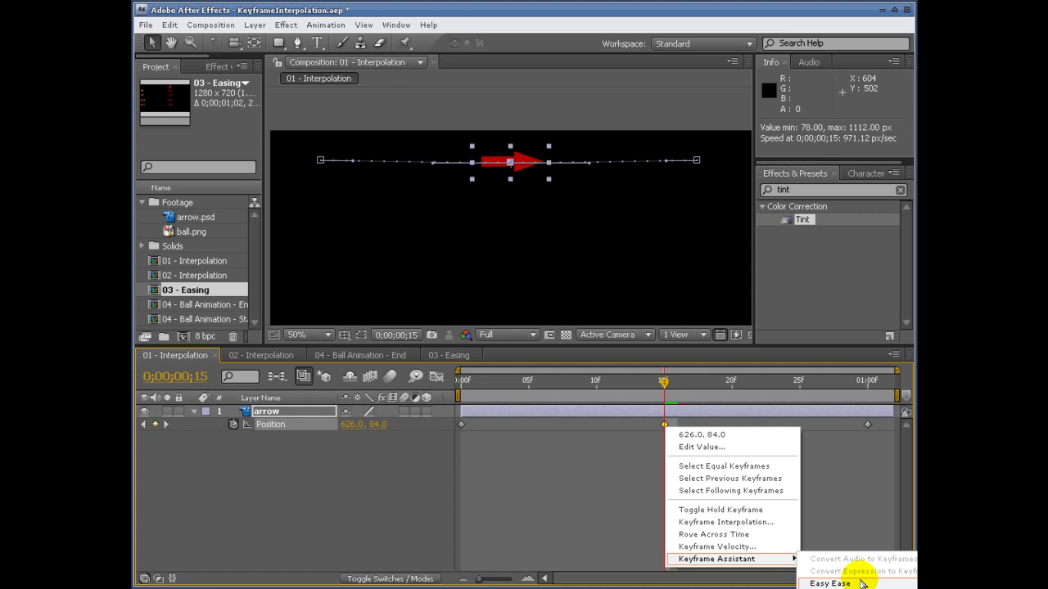
- Inspect the frame 15 keyframes and motion paths of the arrow, EE, EE I and EE O layers in the 03 - Easing composition
{"action": "left_click", "coordinate": [454, 356]}
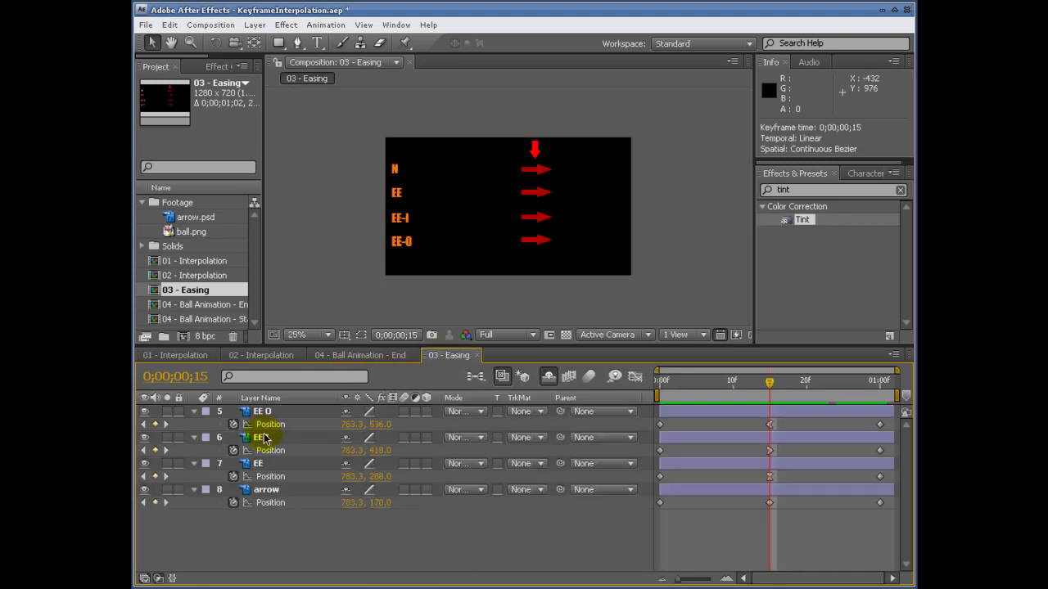
{"action": "left_click", "coordinate": [269, 490]}
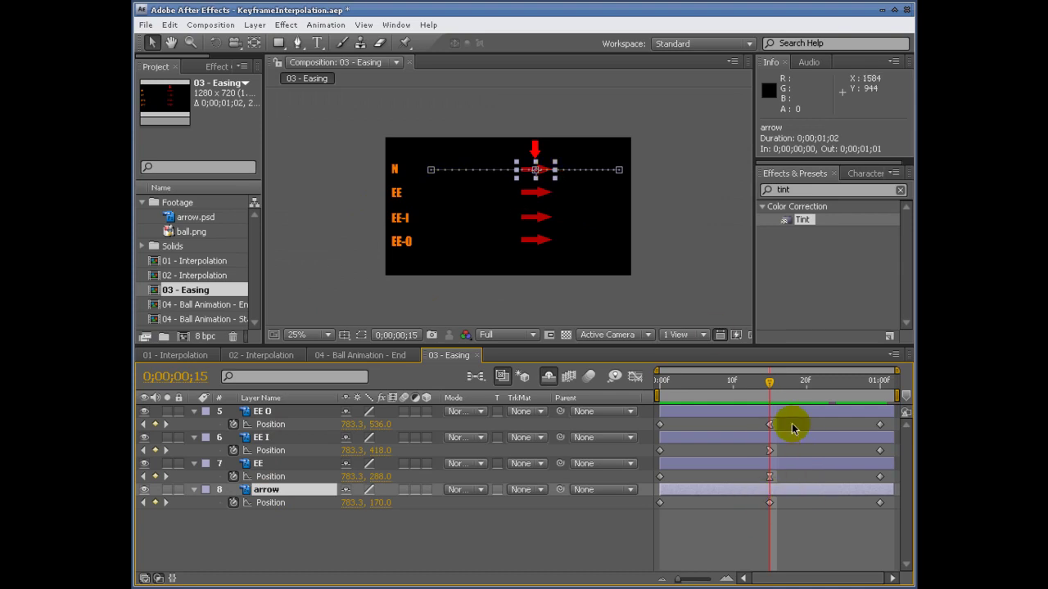
{"action": "left_click", "coordinate": [769, 502]}
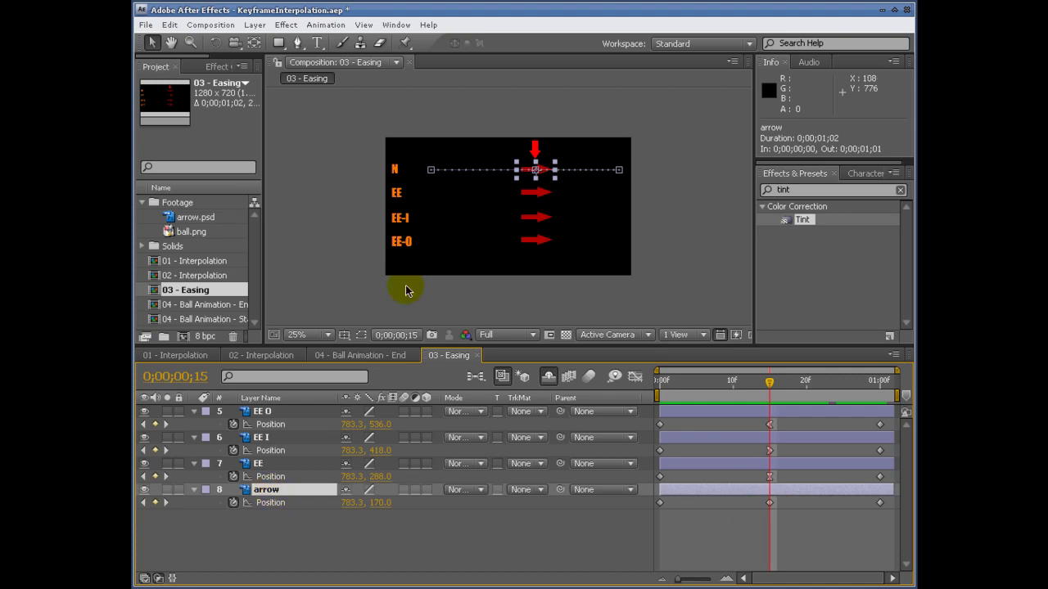
{"action": "left_click_drag", "start_coordinate": [766, 381], "coordinate": [769, 428]}
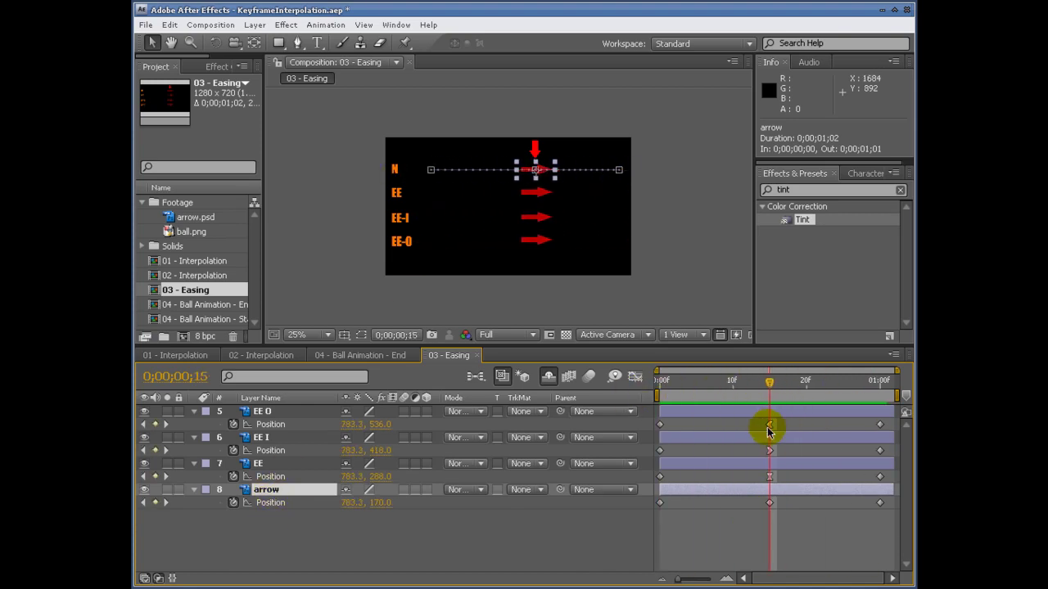
{"action": "left_click", "coordinate": [258, 463]}
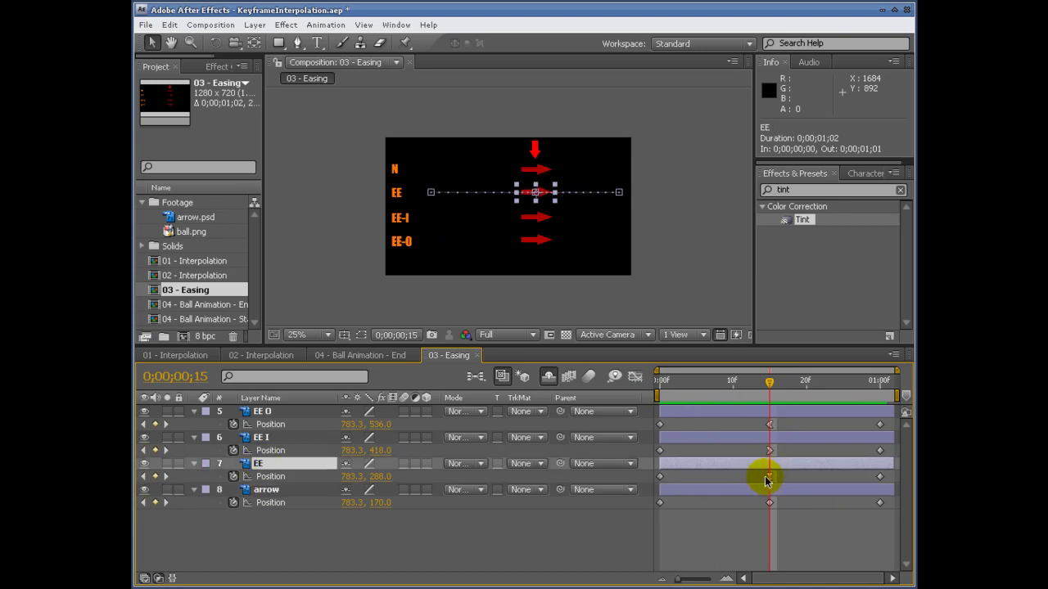
{"action": "key", "text": "F9"}
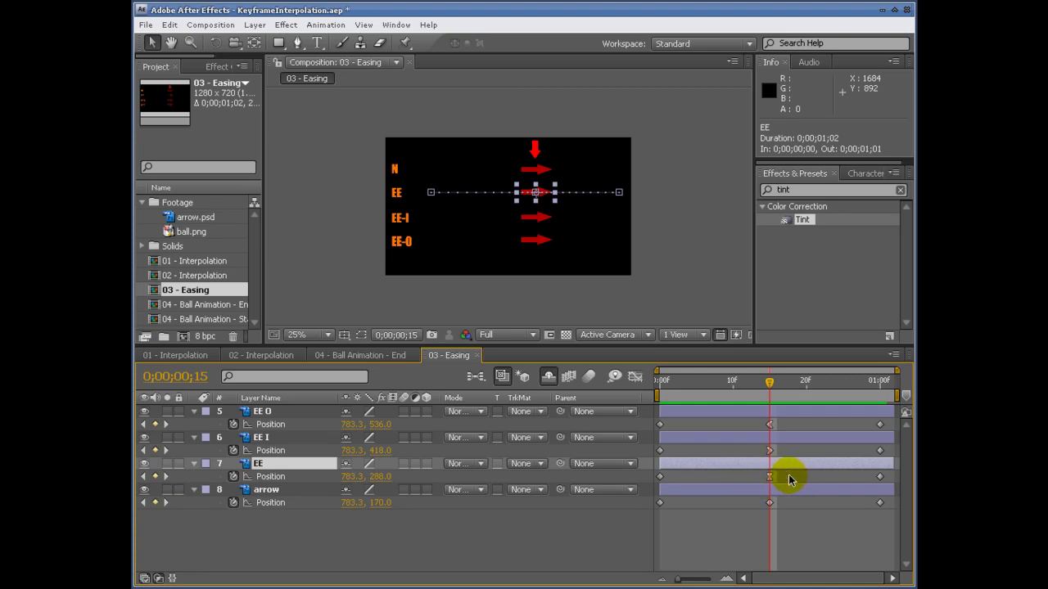
{"action": "left_click", "coordinate": [274, 437]}
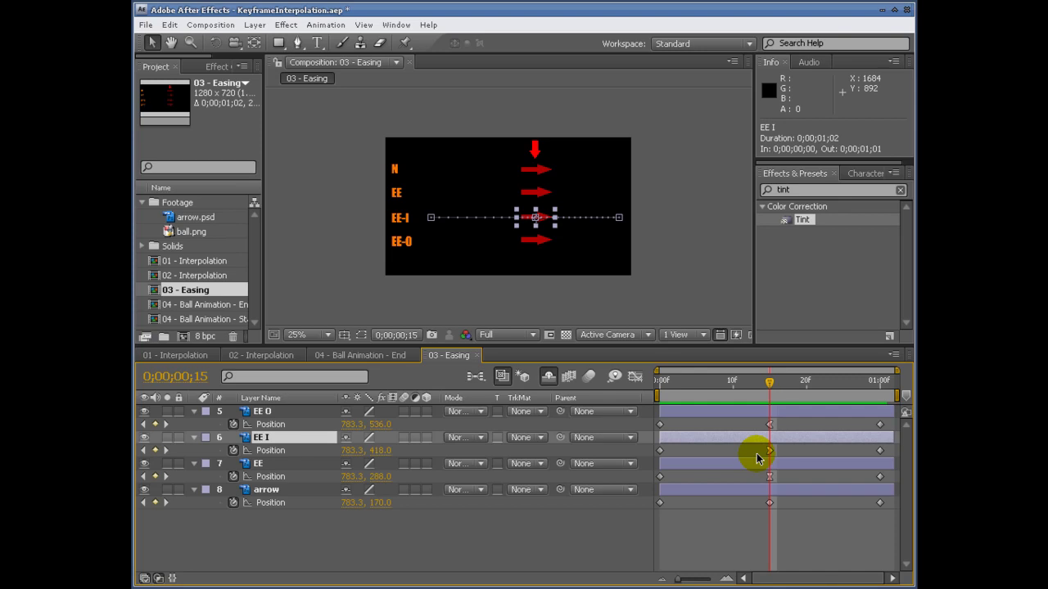
{"action": "left_click", "coordinate": [270, 411]}
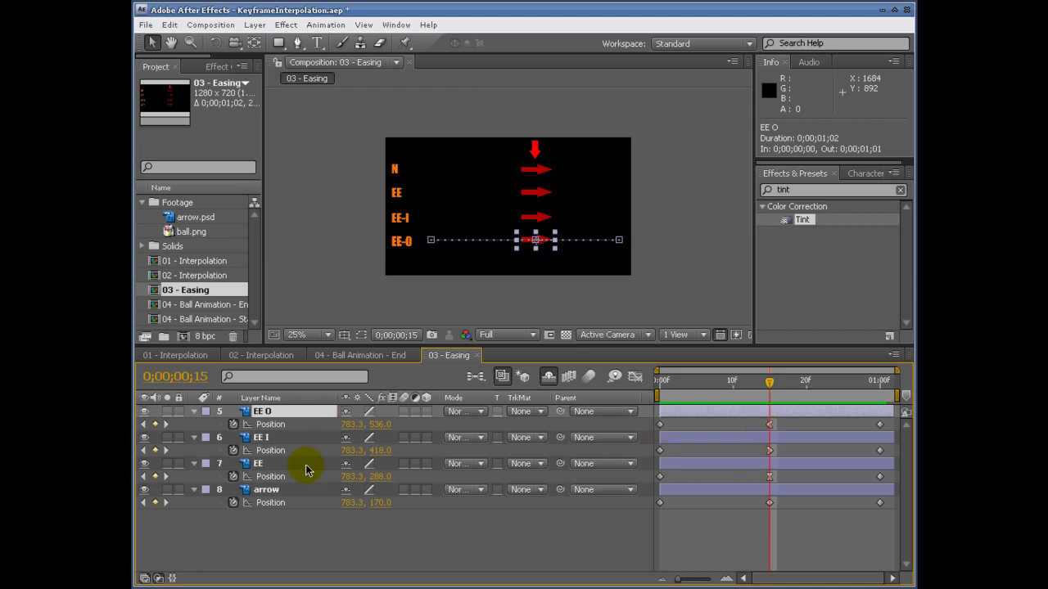
{"action": "left_click", "coordinate": [258, 463]}
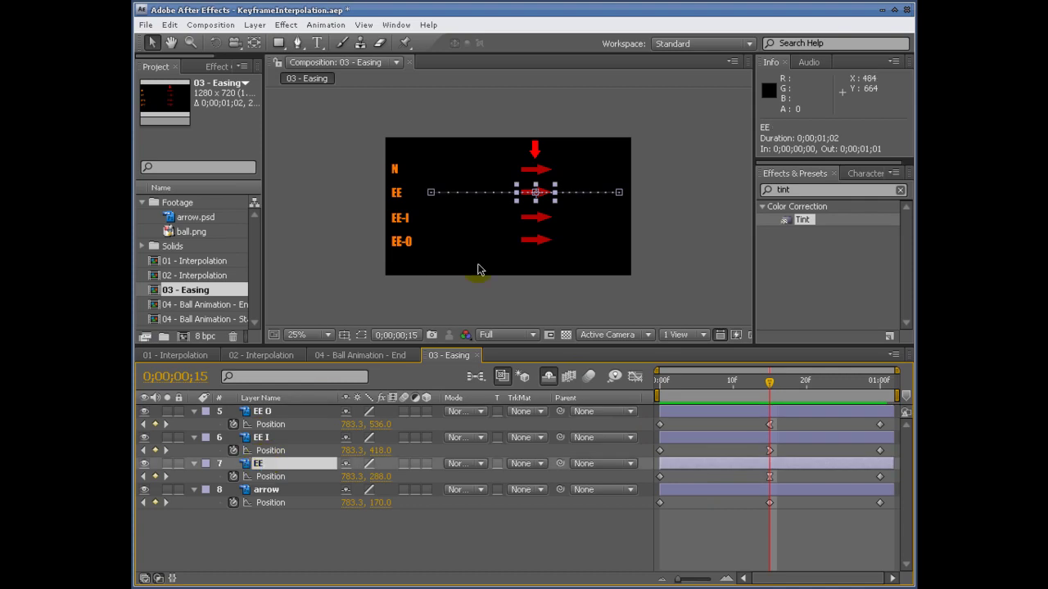
- Check the incoming and outgoing influence in the Keyframe Velocity settings of the EE layer's middle keyframe, viewing the composition at 50%
{"action": "key", "text": "period"}
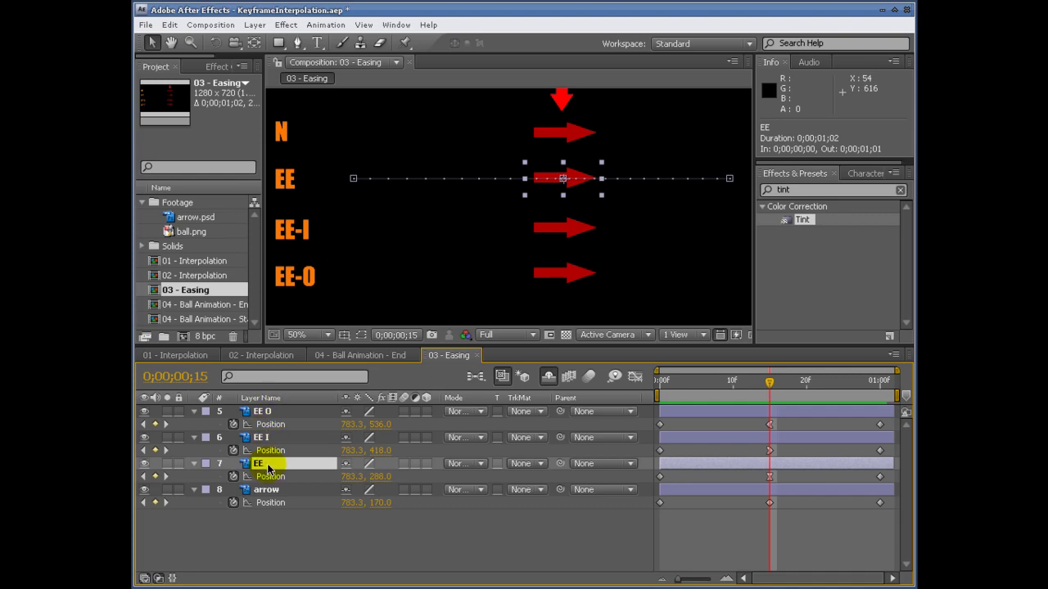
{"action": "right_click", "coordinate": [563, 182]}
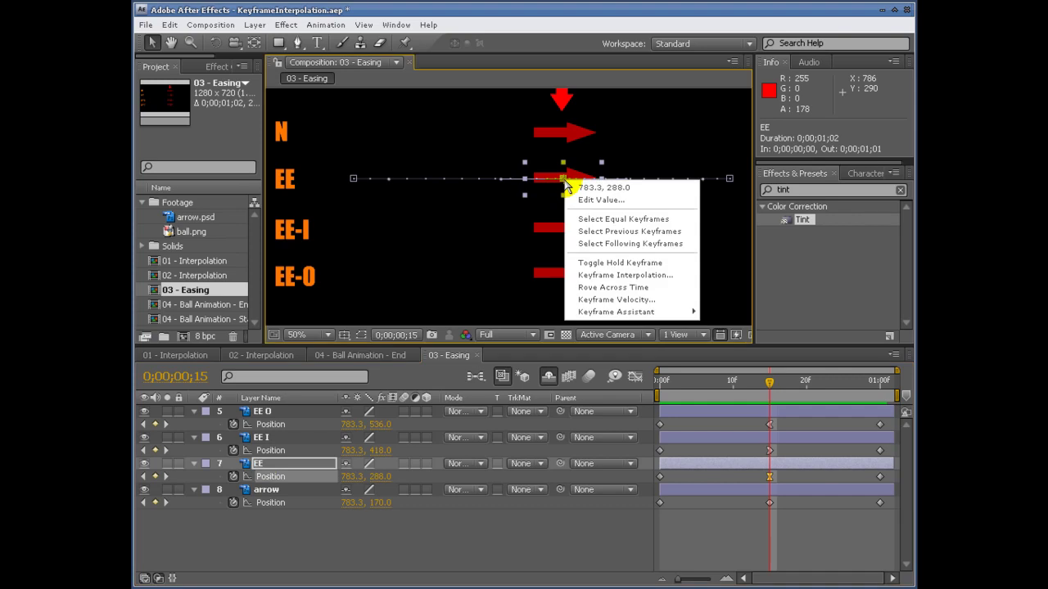
{"action": "left_click", "coordinate": [595, 302]}
{"action": "left_click_drag", "start_coordinate": [470, 234], "coordinate": [391, 239]}
{"action": "left_click_drag", "start_coordinate": [648, 235], "coordinate": [553, 242]}
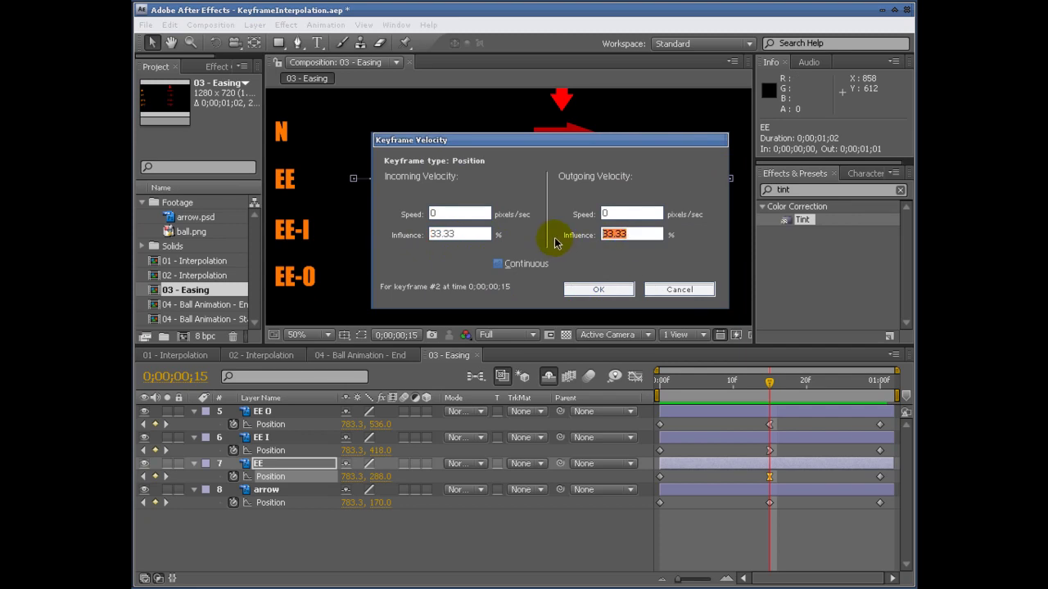
{"action": "left_click", "coordinate": [679, 289]}
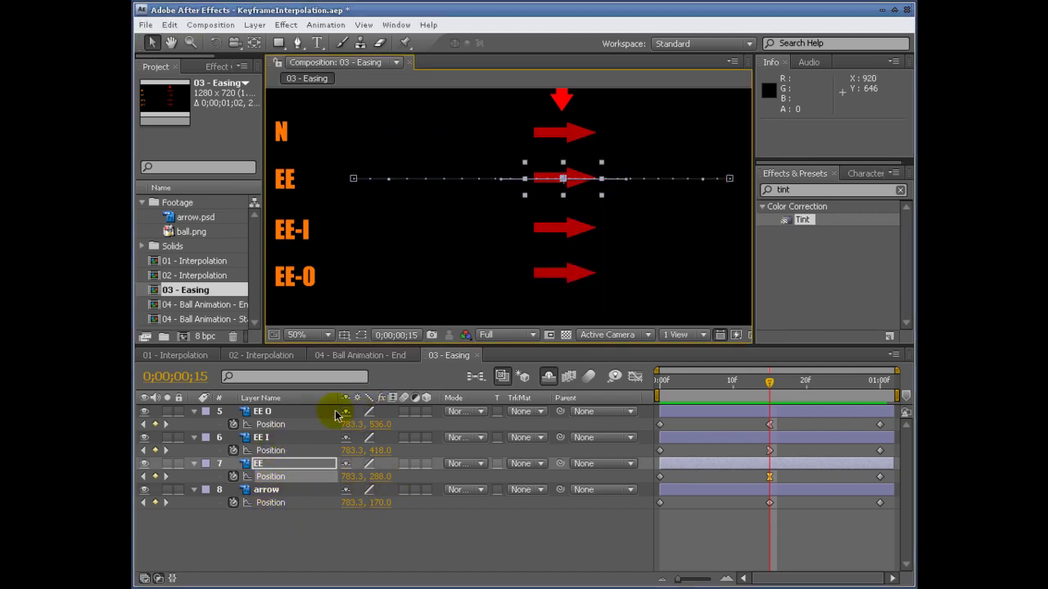
- Check the Keyframe Velocity settings of the EE O layer's middle keyframe, comparing outgoing influence with incoming speed, without changing them
{"action": "left_click", "coordinate": [295, 411]}
{"action": "right_click", "coordinate": [564, 278]}
{"action": "left_click", "coordinate": [639, 398]}
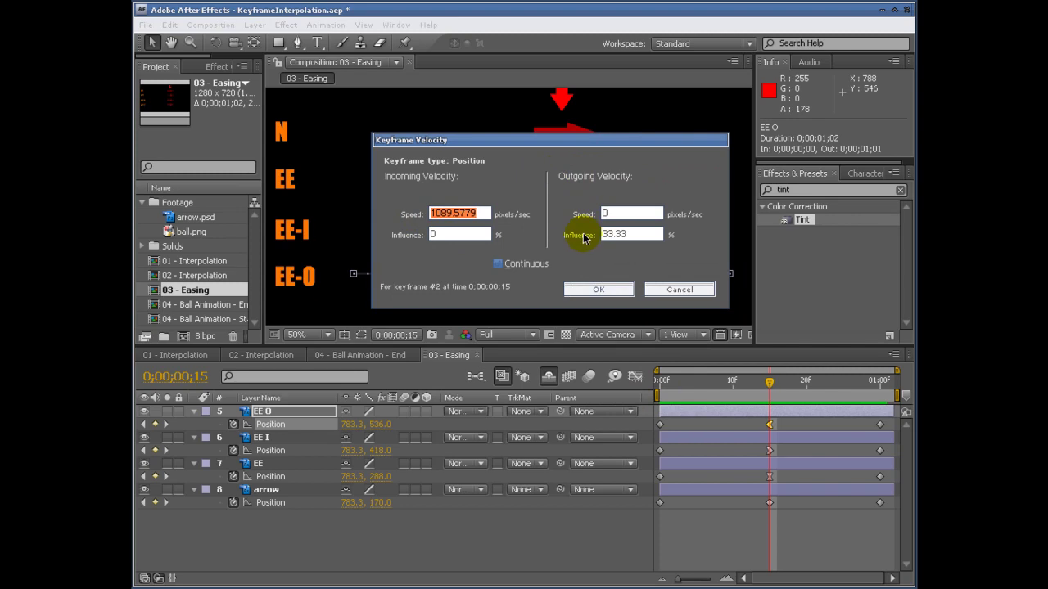
{"action": "left_click", "coordinate": [628, 235]}
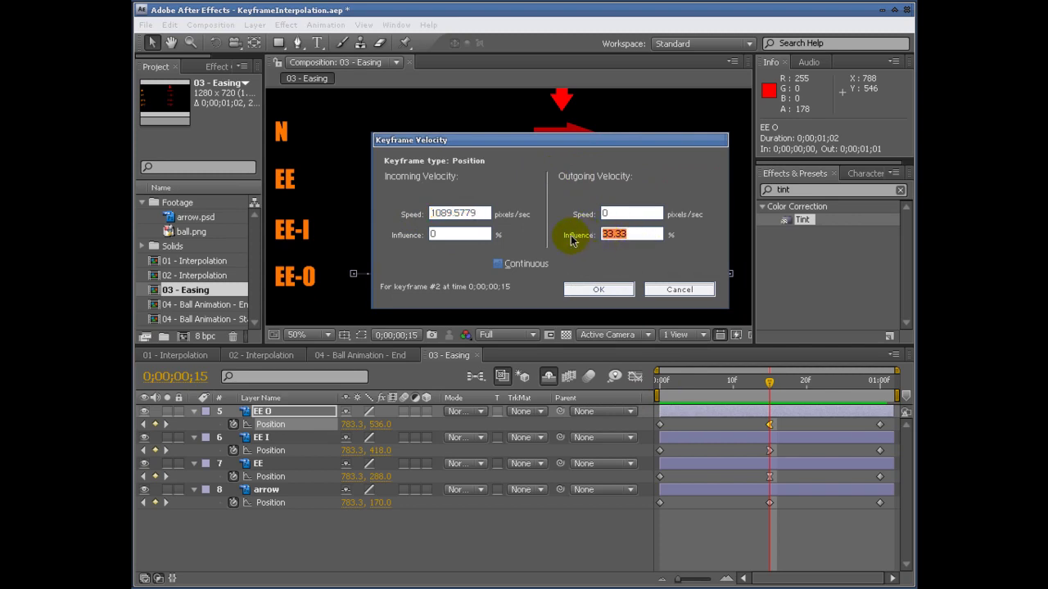
{"action": "left_click", "coordinate": [455, 214]}
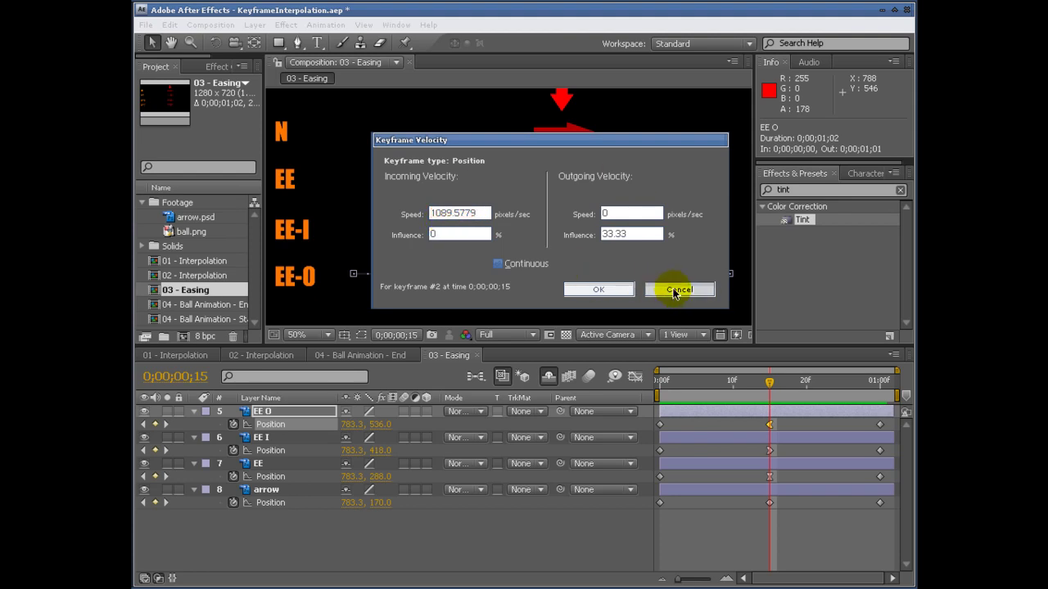
{"action": "left_click", "coordinate": [676, 290]}
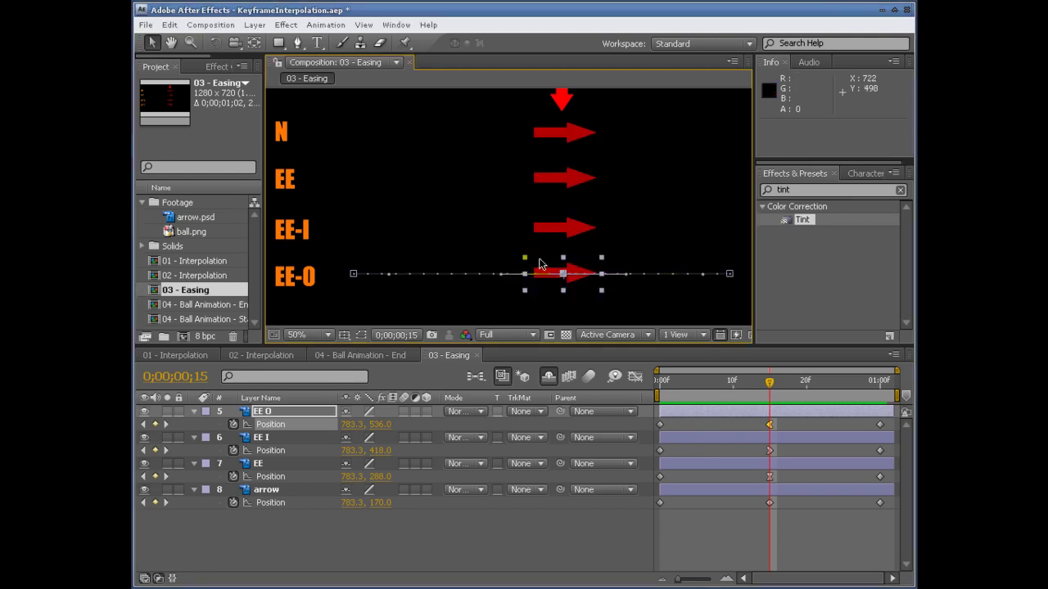
- Check the Keyframe Velocity settings of the EE I layer's middle keyframe, comparing incoming influence with outgoing speed, without changing them
{"action": "left_click", "coordinate": [564, 230]}
{"action": "right_click", "coordinate": [563, 235]}
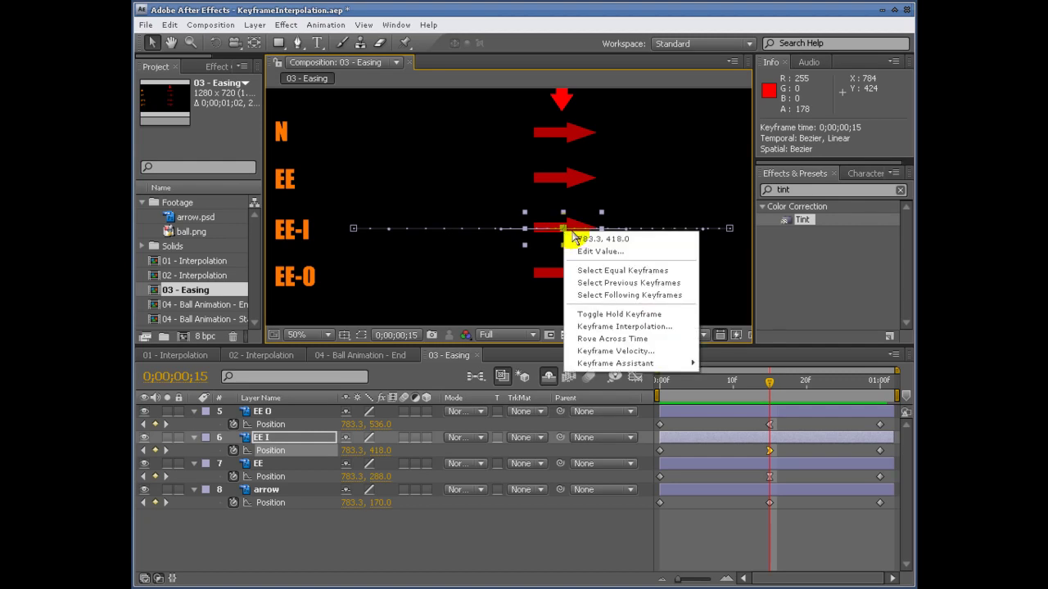
{"action": "left_click", "coordinate": [614, 351]}
{"action": "double_click", "coordinate": [459, 234]}
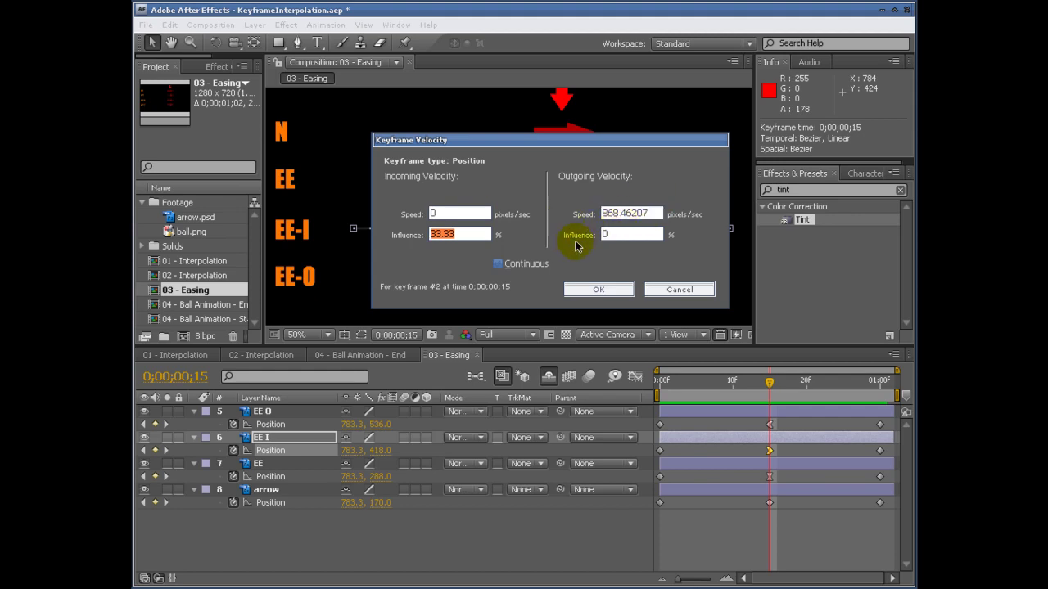
{"action": "left_click", "coordinate": [647, 213]}
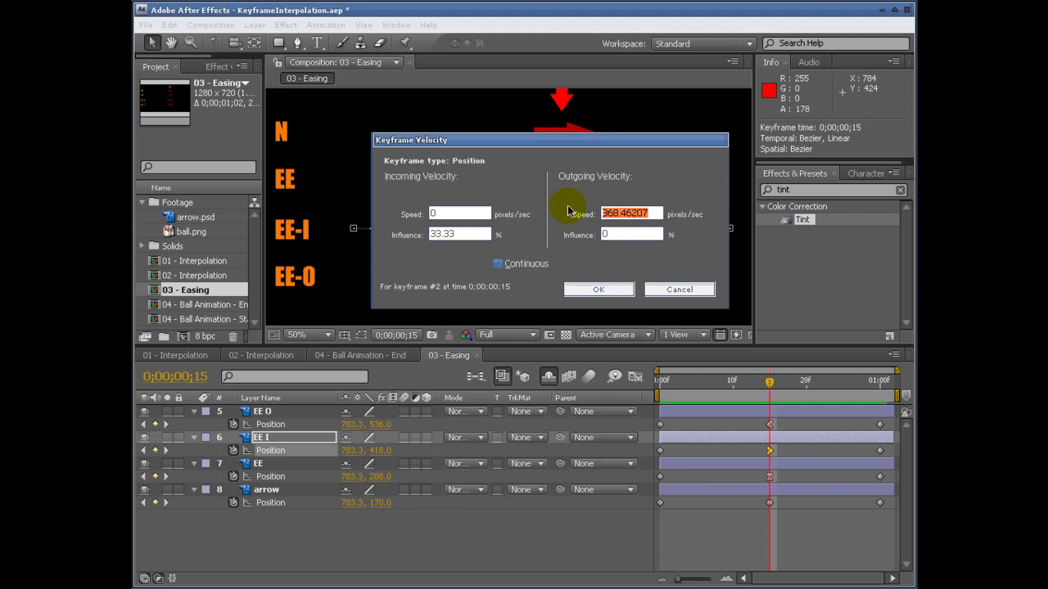
{"action": "left_click", "coordinate": [694, 292]}
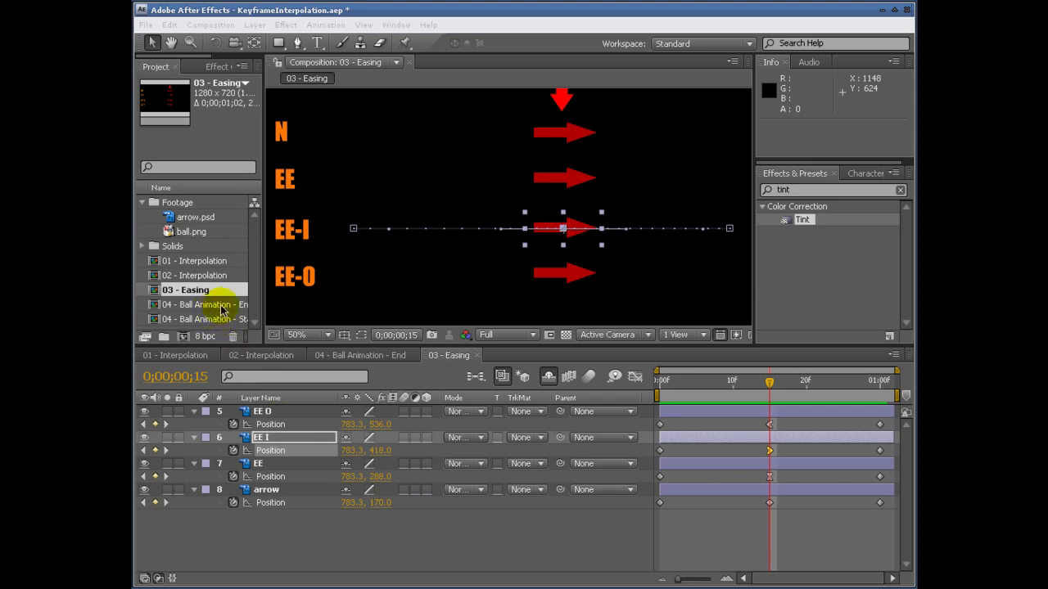
- Widen the Project panel, open the 04 - Ball Animation - Start composition and go to frame 0
{"action": "left_click", "coordinate": [262, 282]}
{"action": "left_click_drag", "start_coordinate": [262, 282], "coordinate": [294, 284]}
{"action": "left_click", "coordinate": [222, 319]}
{"action": "double_click", "coordinate": [221, 320]}
{"action": "left_click", "coordinate": [571, 381]}
{"action": "left_click_drag", "start_coordinate": [886, 398], "coordinate": [526, 411]}
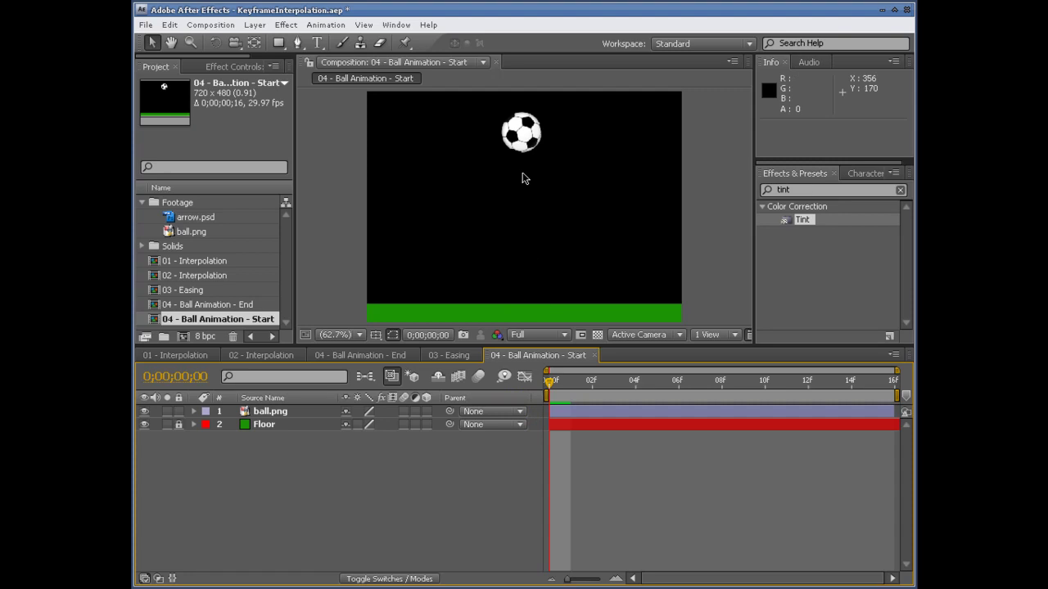
- Keyframe ball.png's Position at frame 0 and add a keyframe with the same position at frame 15
{"action": "left_click", "coordinate": [279, 414]}
{"action": "key", "text": "p"}
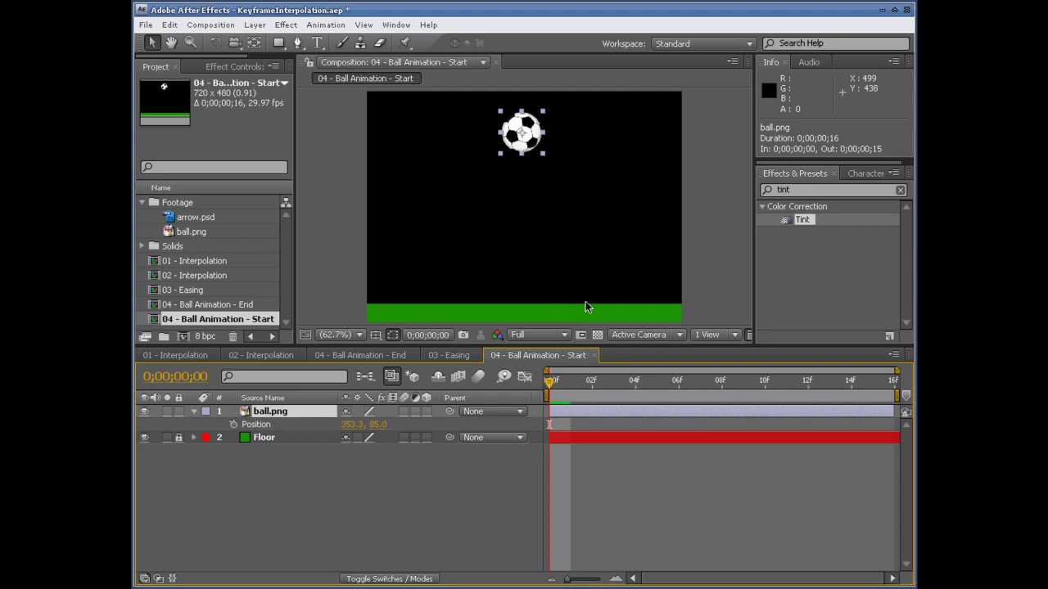
{"action": "left_click", "coordinate": [234, 425]}
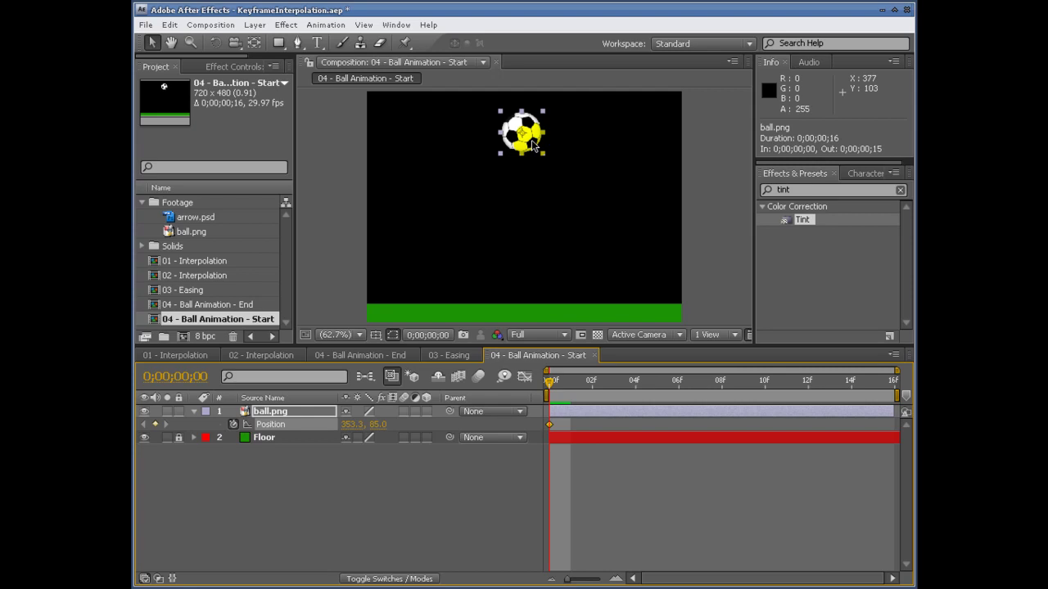
{"action": "left_click_drag", "start_coordinate": [549, 383], "coordinate": [898, 401]}
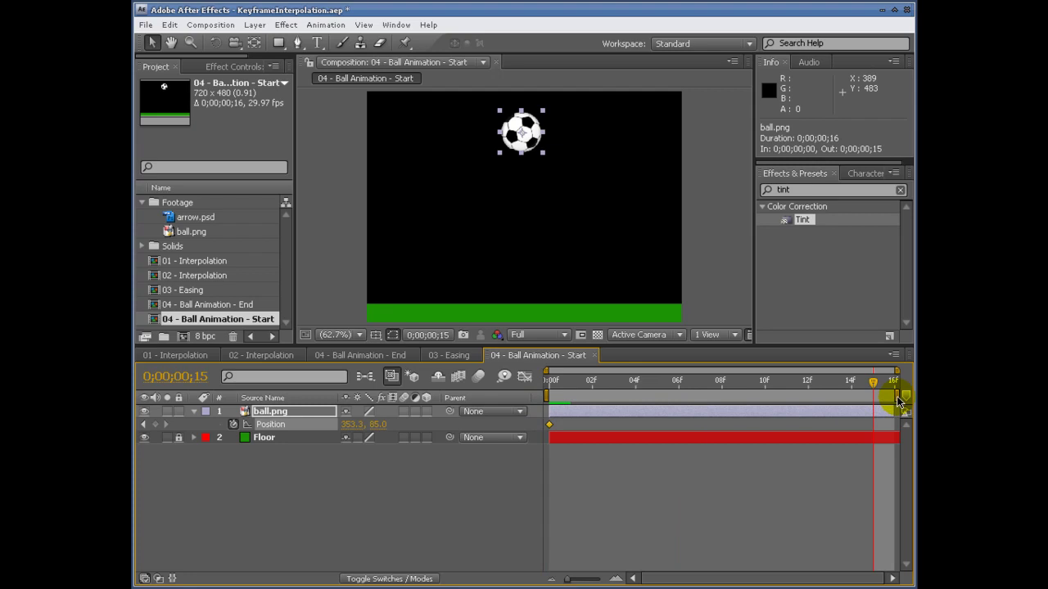
{"action": "left_click_drag", "start_coordinate": [898, 401], "coordinate": [895, 399]}
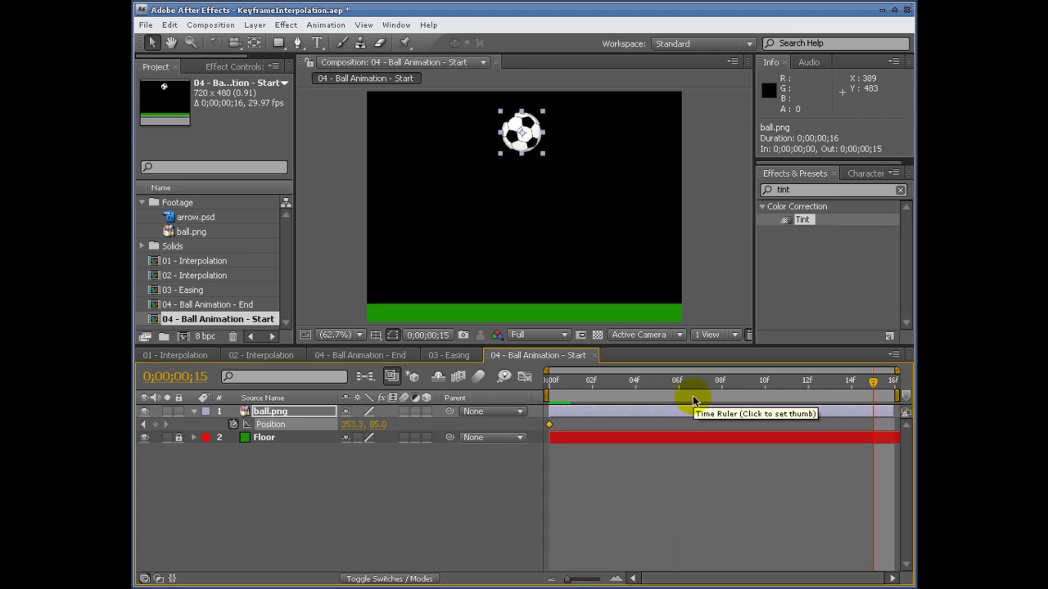
{"action": "left_click", "coordinate": [155, 425]}
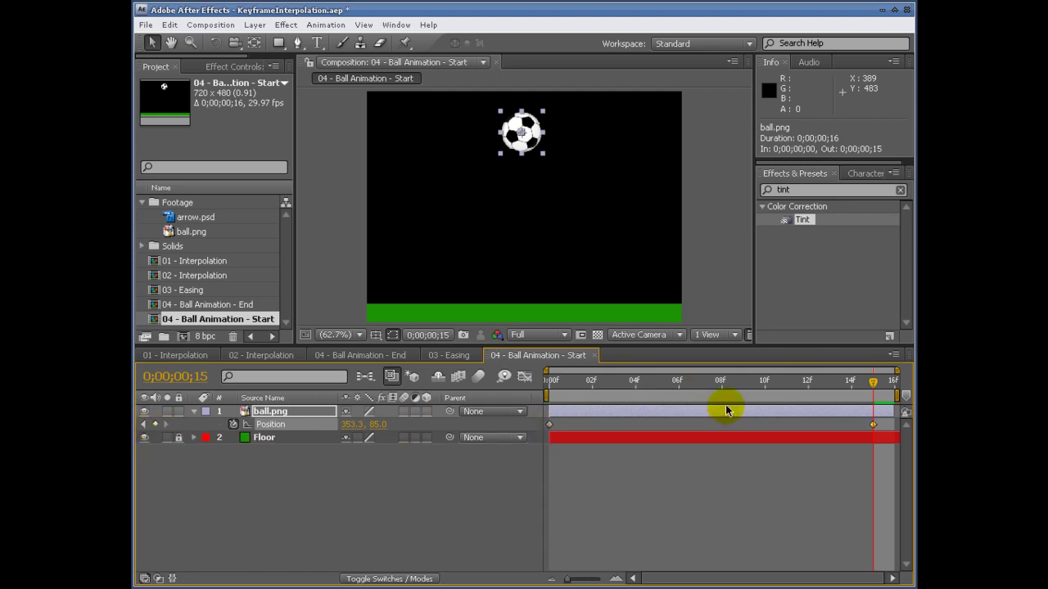
- Move the ball straight down onto the green floor at frame 8, to about 353.3, 402.3, and return to frame 0
{"action": "left_click_drag", "start_coordinate": [864, 386], "coordinate": [722, 388]}
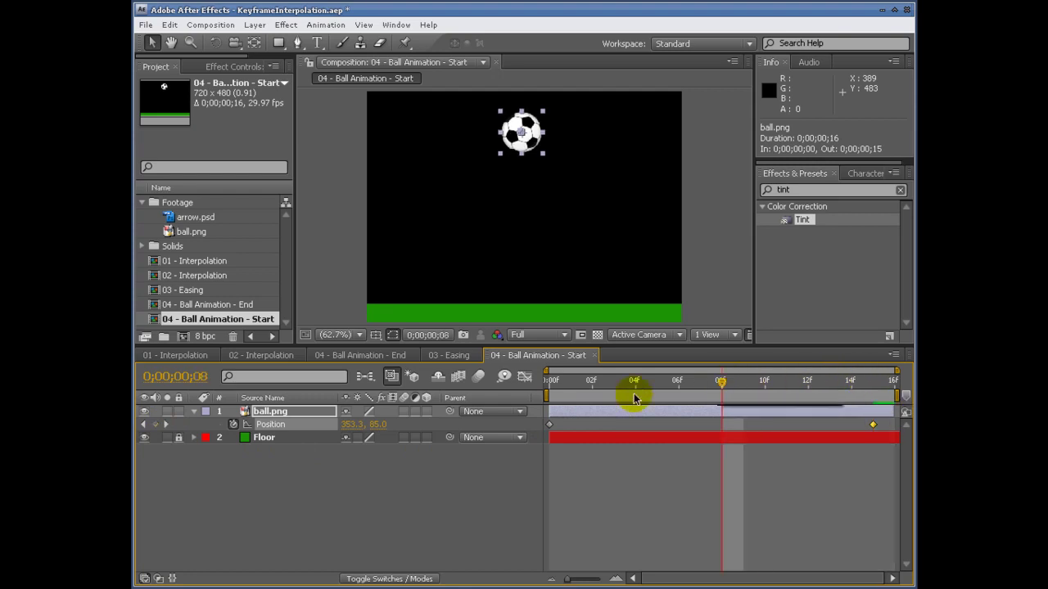
{"action": "left_click", "coordinate": [529, 136]}
{"action": "left_click_drag", "start_coordinate": [528, 136], "coordinate": [539, 280]}
{"action": "key", "text": "Caps_Lock"}
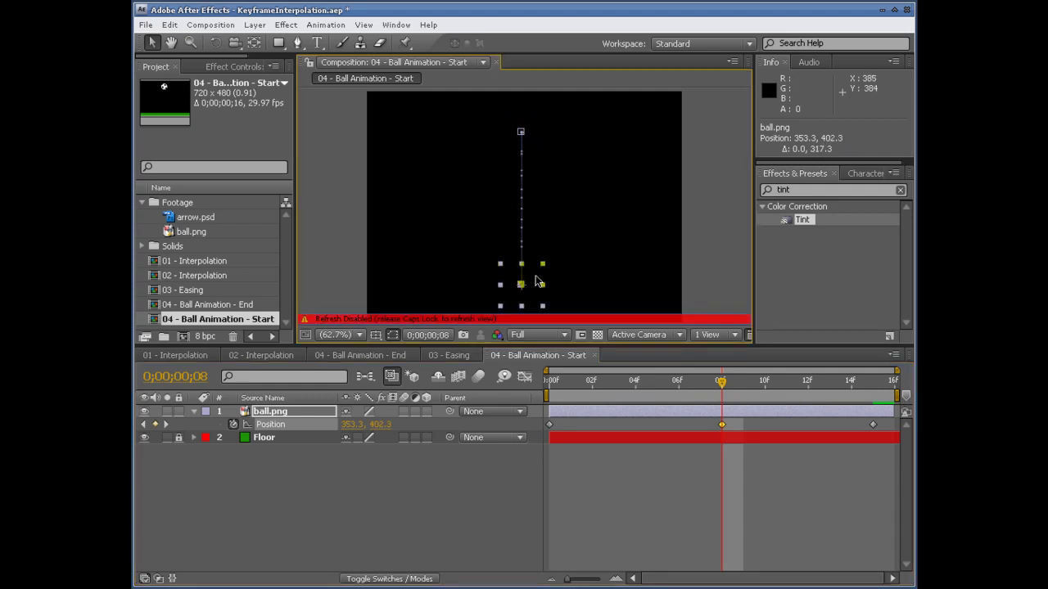
{"action": "key", "text": "Caps_Lock"}
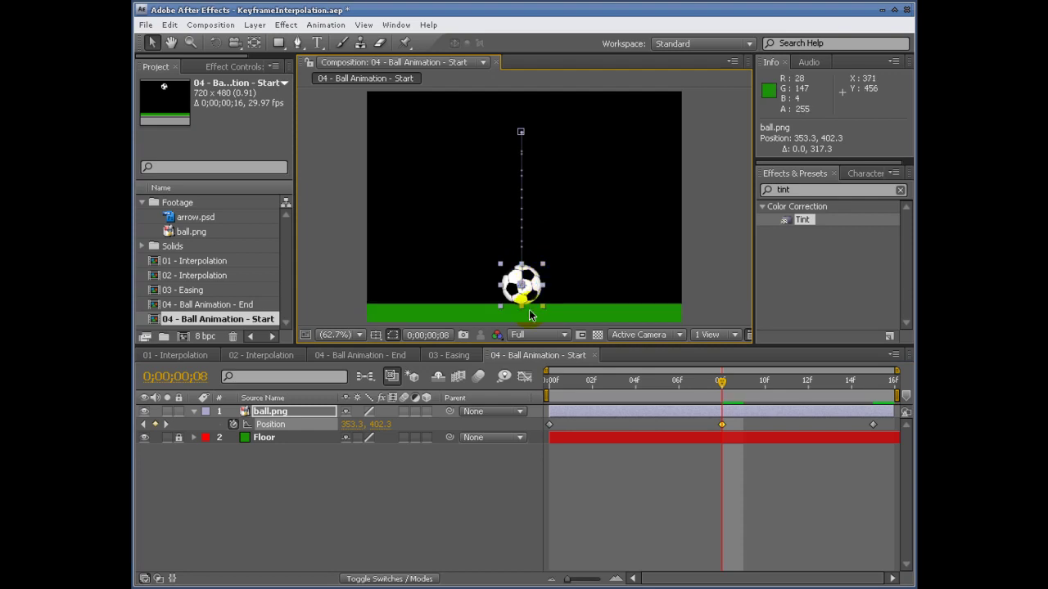
{"action": "left_click_drag", "start_coordinate": [721, 381], "coordinate": [550, 383]}
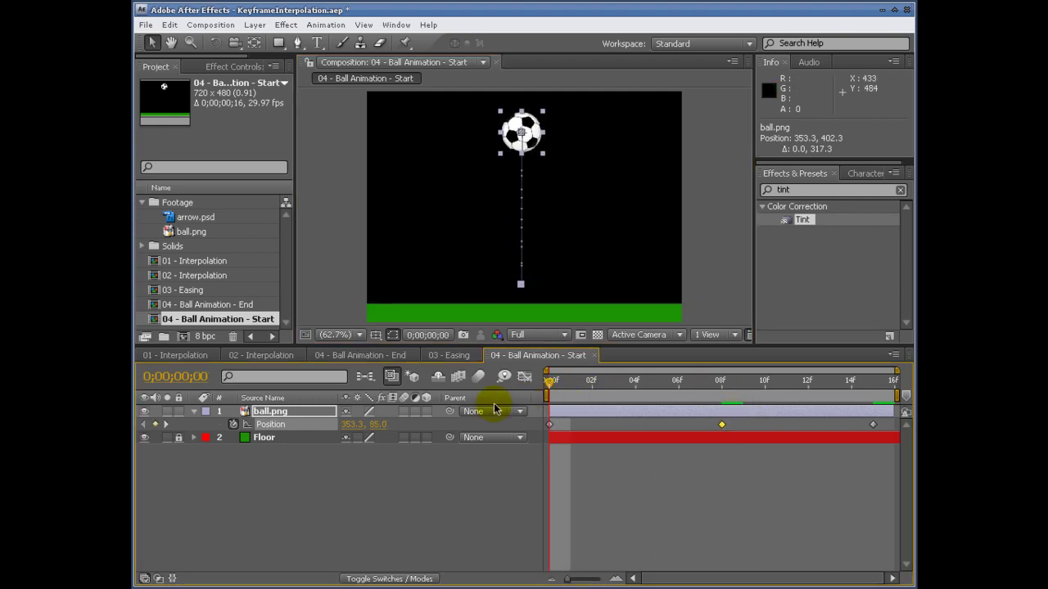
- Preview the ball's bounce from frame 0 and move the current time to frame 15
{"action": "key", "text": "space"}
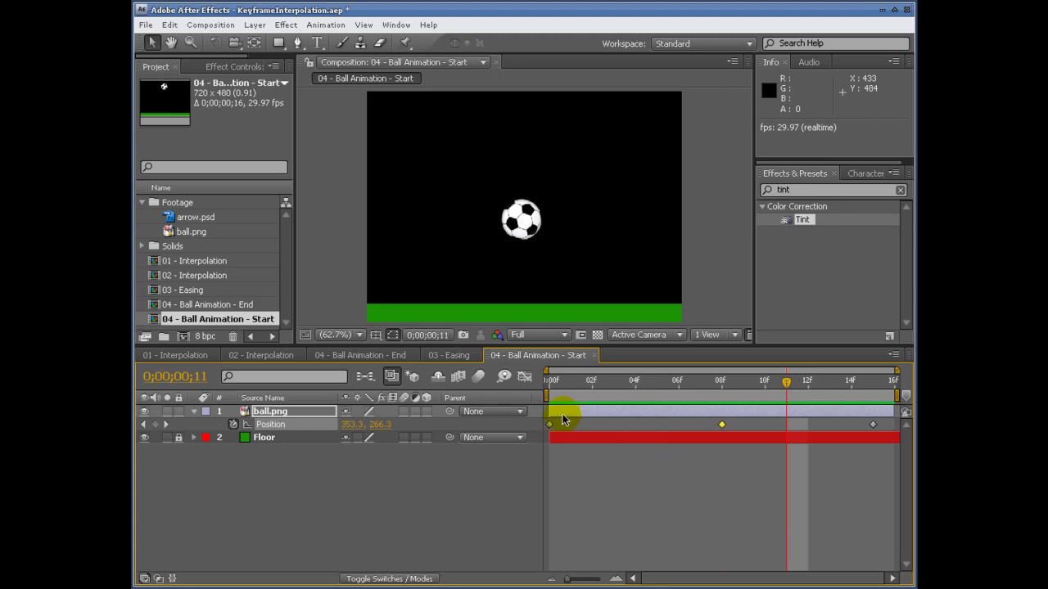
{"action": "left_click_drag", "start_coordinate": [807, 382], "coordinate": [872, 385]}
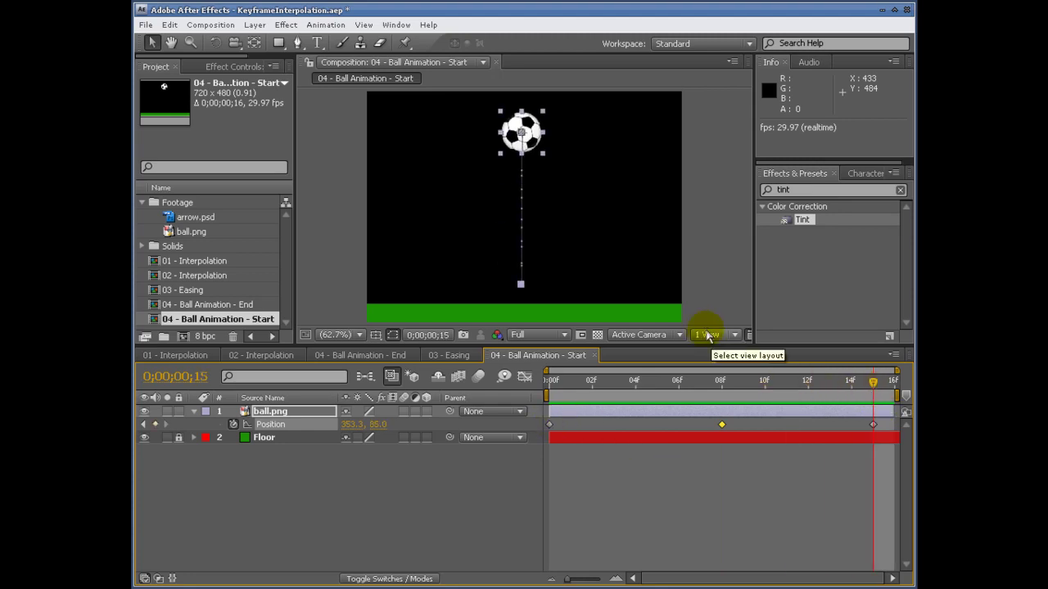
{"action": "right_click", "coordinate": [873, 424]}
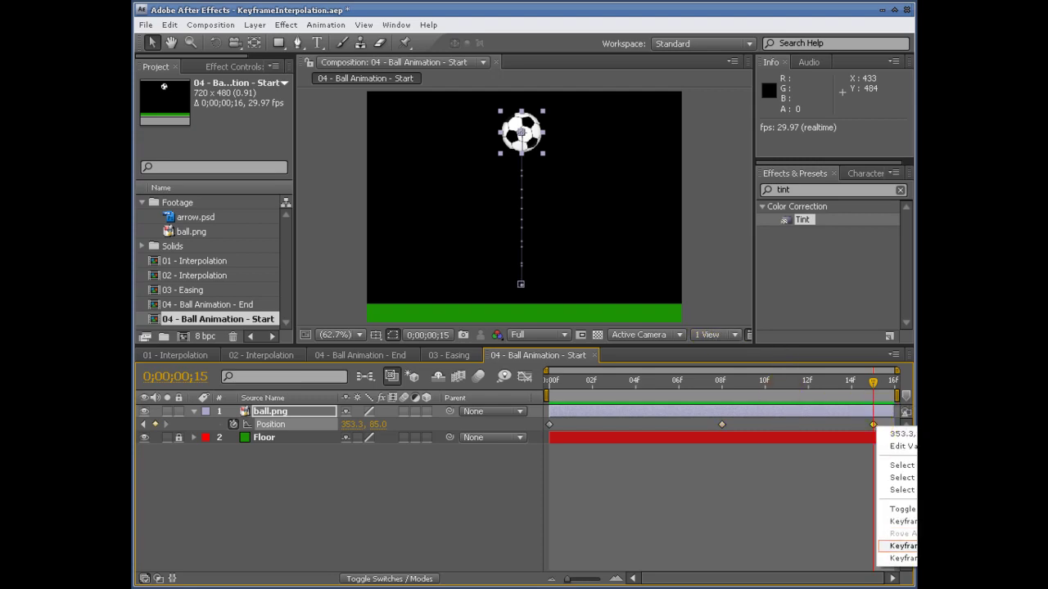
{"action": "left_click", "coordinate": [901, 546]}
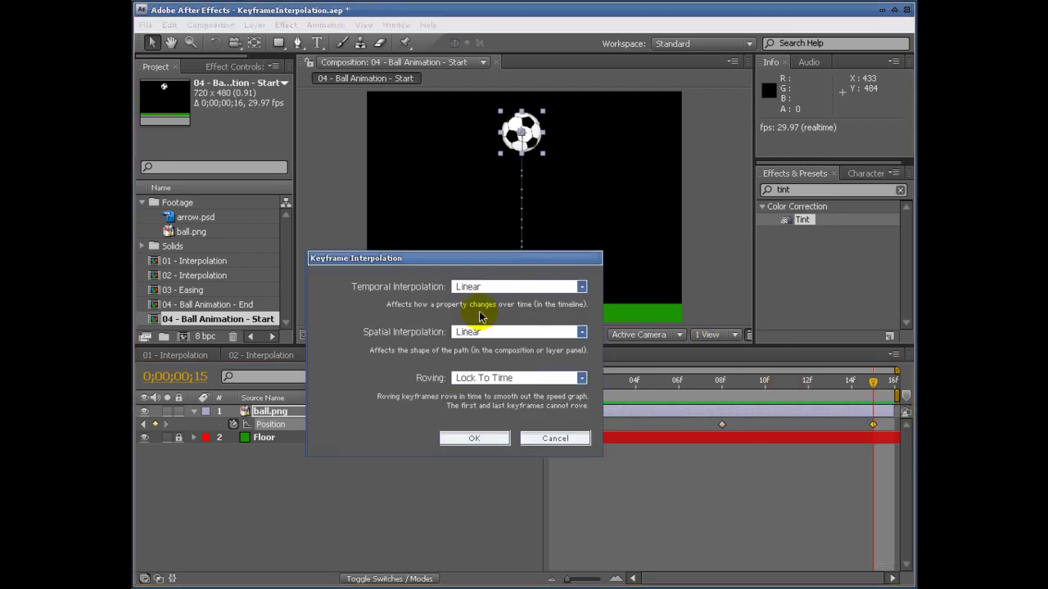
{"action": "left_click", "coordinate": [555, 438]}
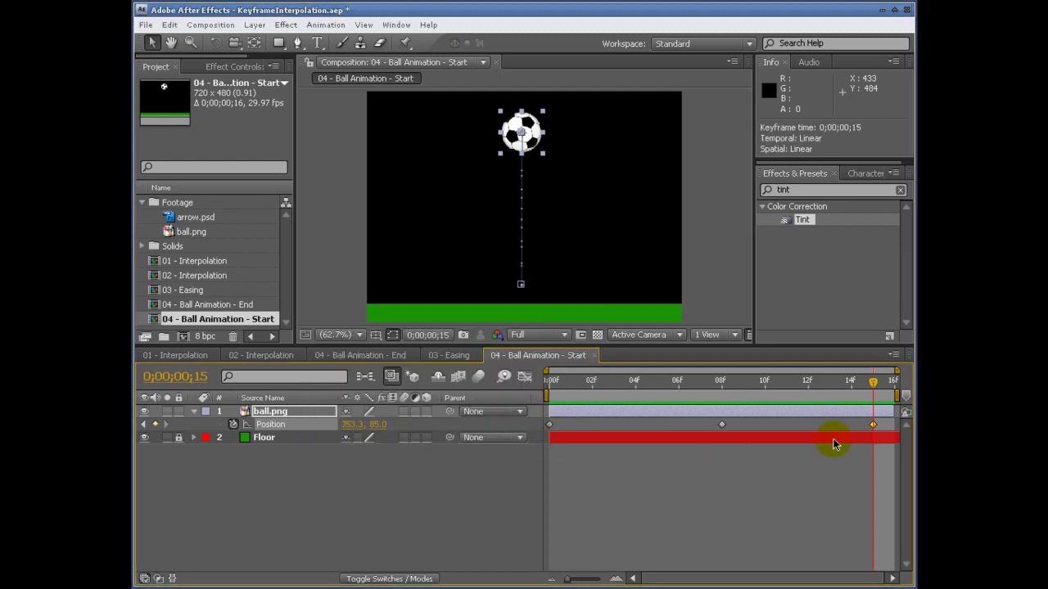
- Apply Easy Ease In to ball.png's last Position keyframe at frame 15
{"action": "right_click", "coordinate": [874, 426]}
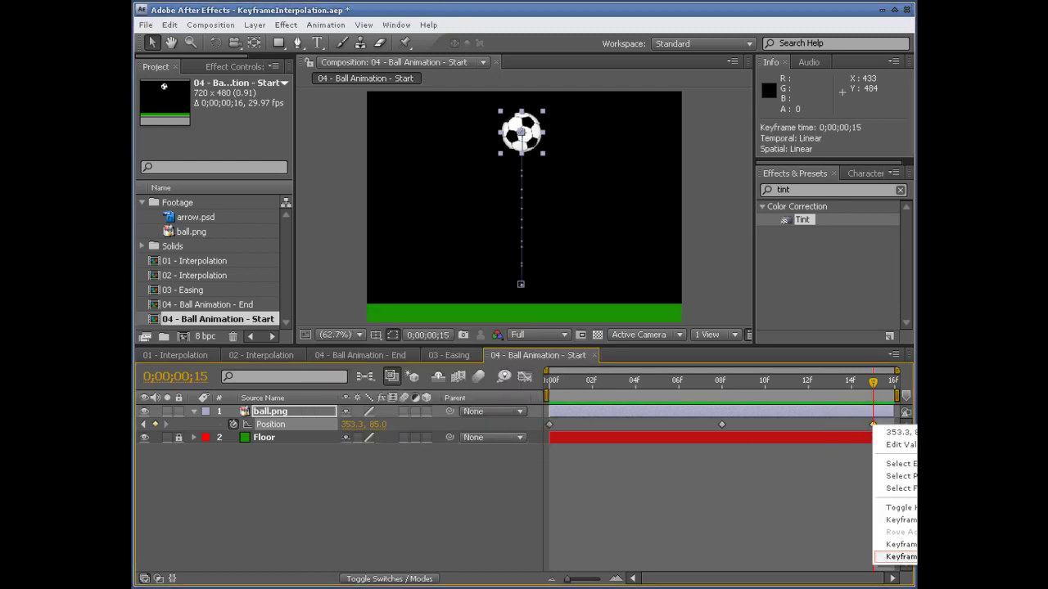
{"action": "mouse_move", "coordinate": [901, 557]}
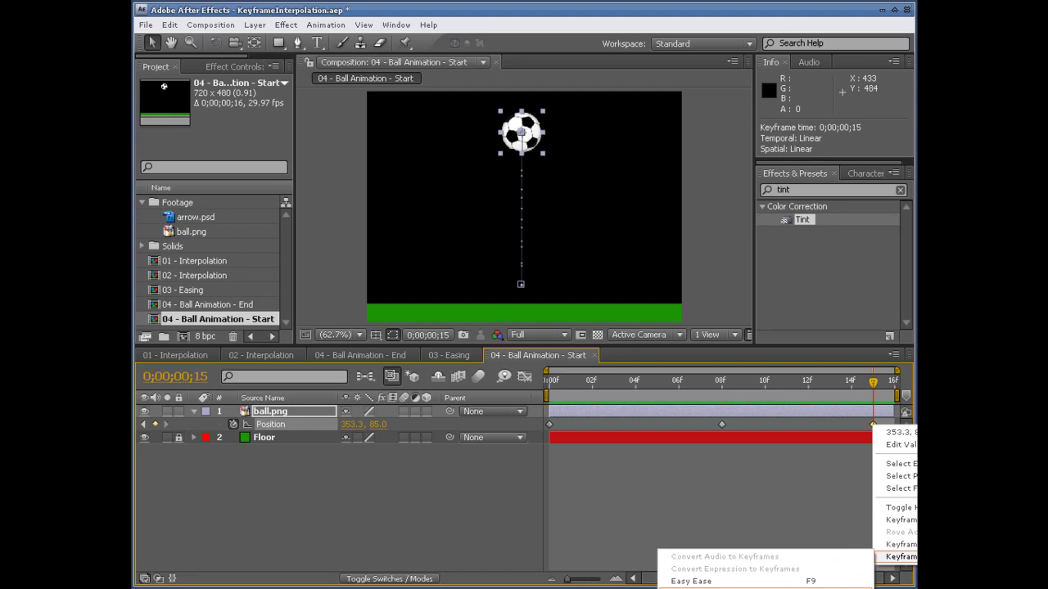
{"action": "left_click", "coordinate": [691, 581]}
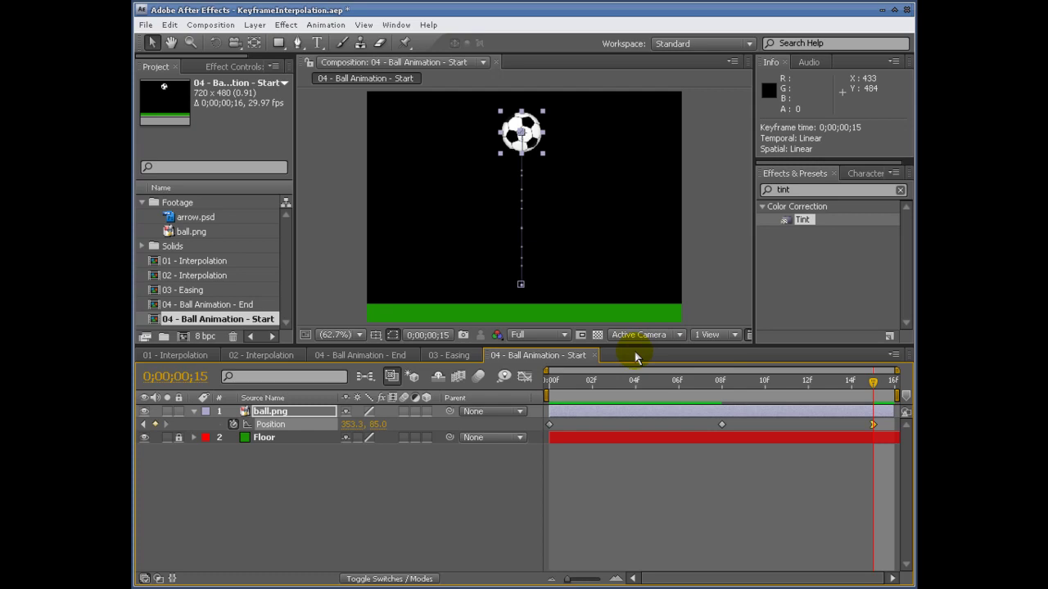
- Apply Easy Ease Out to ball.png's first Position keyframe at frame 0 and preview the bounce from the start
{"action": "mouse_move", "coordinate": [550, 429]}
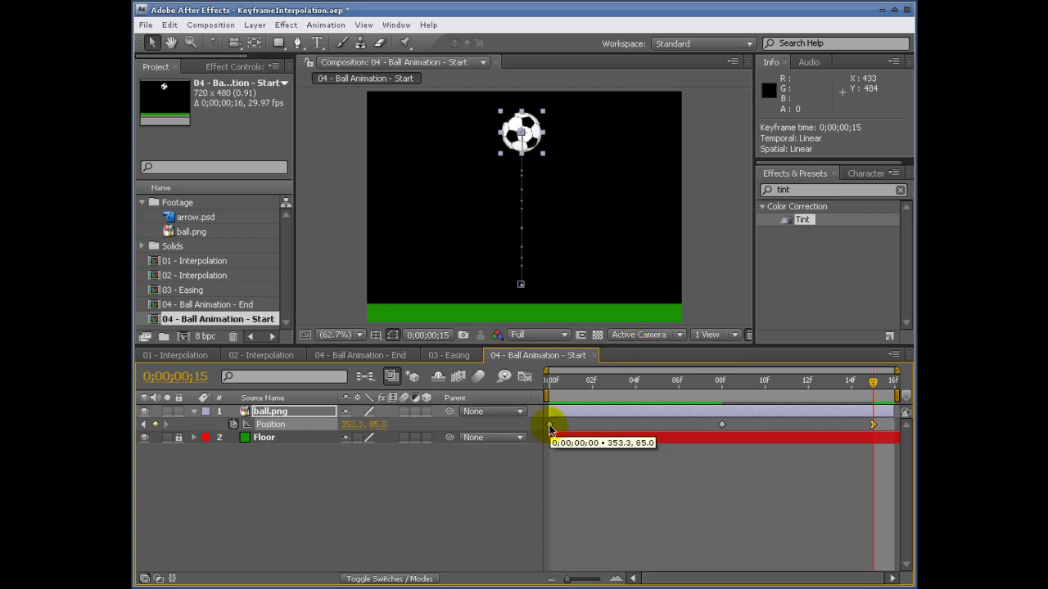
{"action": "right_click", "coordinate": [550, 428]}
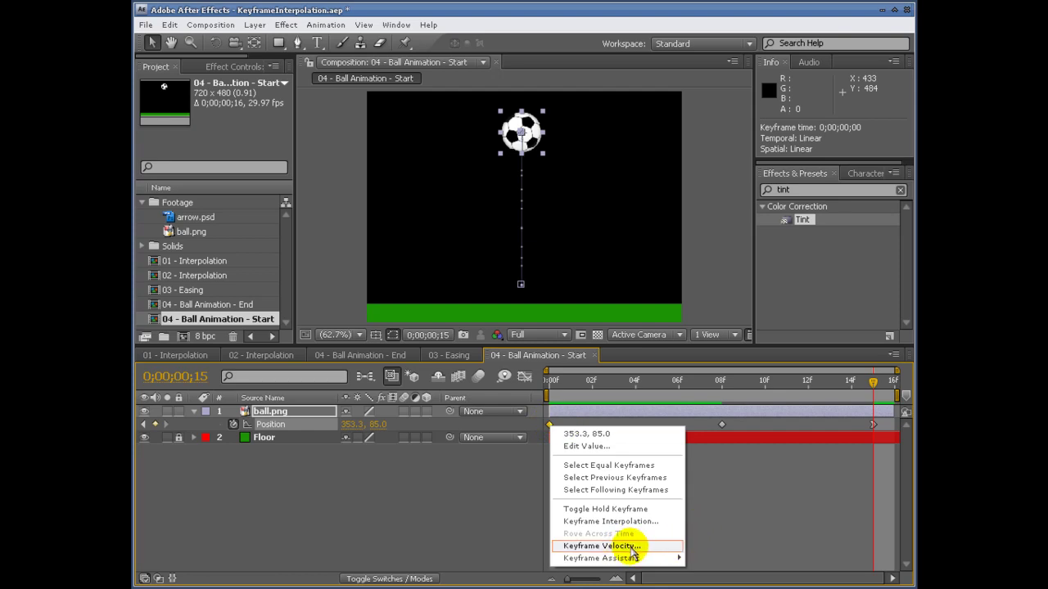
{"action": "mouse_move", "coordinate": [634, 558]}
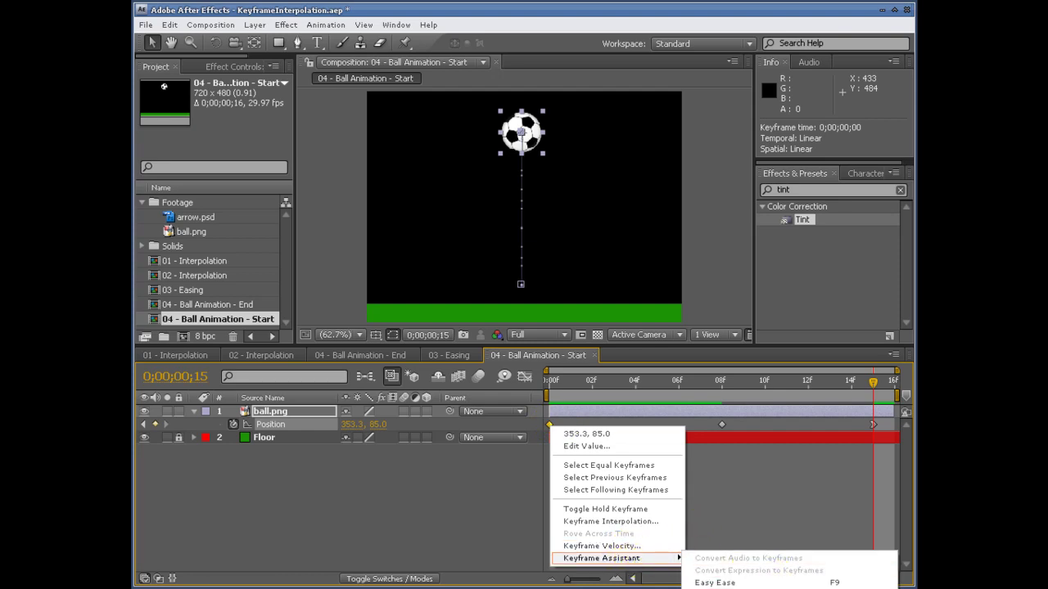
{"action": "left_click", "coordinate": [725, 588]}
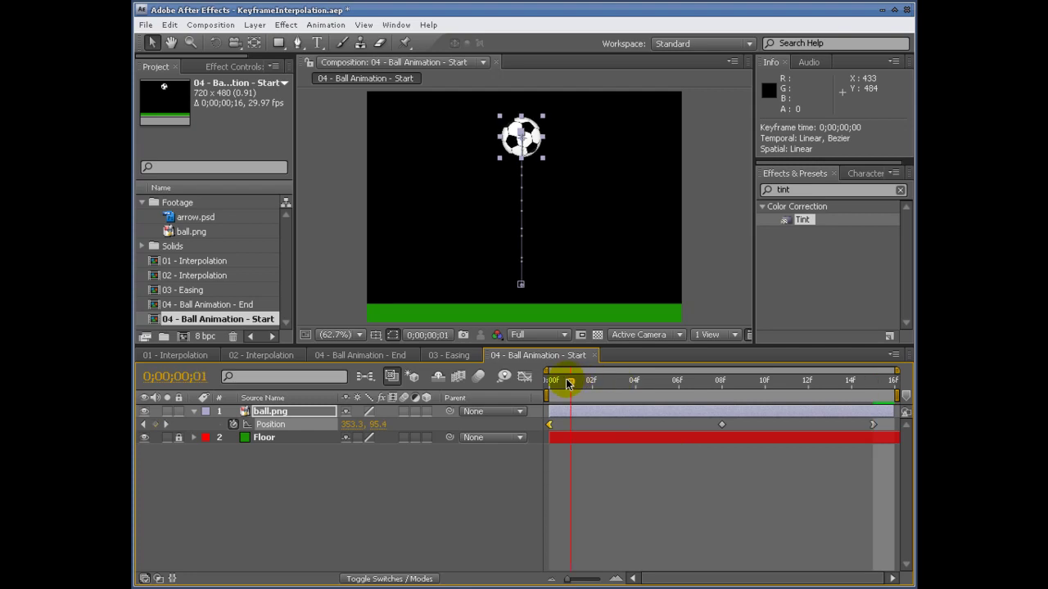
{"action": "left_click_drag", "start_coordinate": [570, 383], "coordinate": [507, 387]}
{"action": "key", "text": "space"}
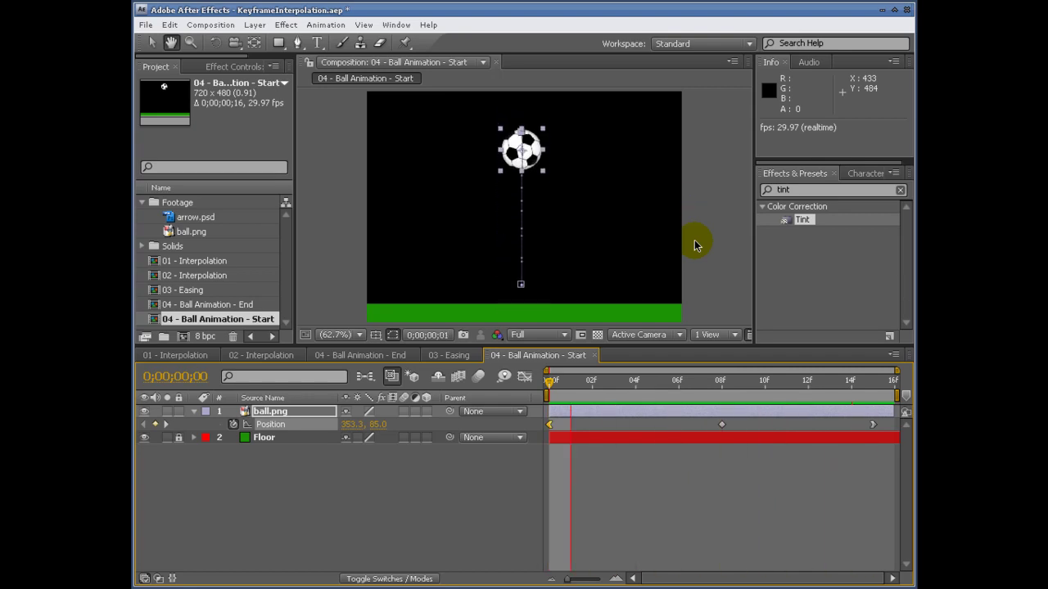
- Set the incoming velocity influence of ball.png's frame 15 Position keyframe to 80% and preview the bounce from frame 0
{"action": "right_click", "coordinate": [871, 425]}
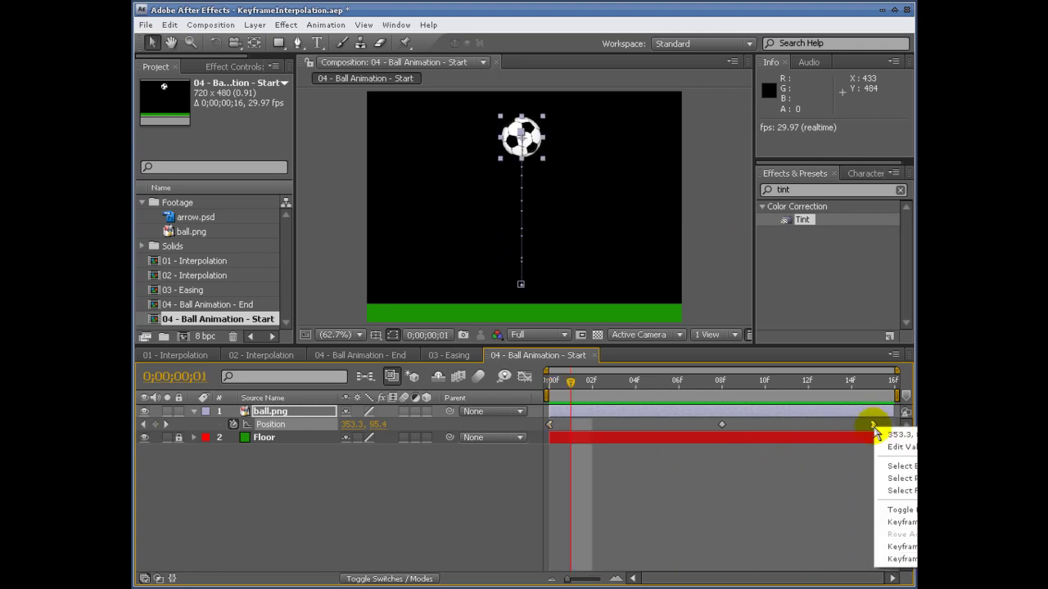
{"action": "left_click", "coordinate": [912, 547]}
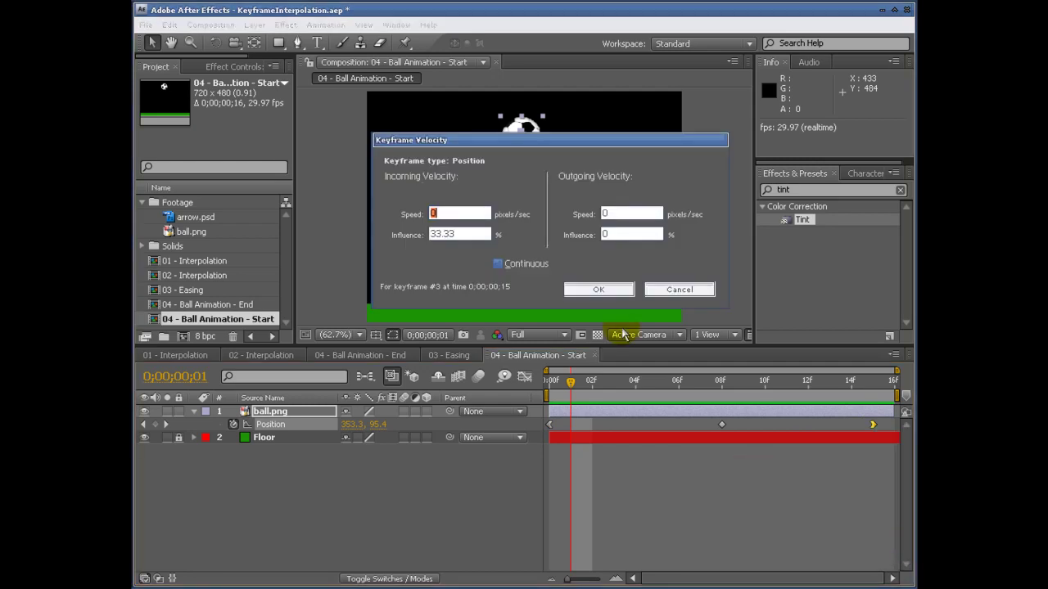
{"action": "left_click_drag", "start_coordinate": [445, 234], "coordinate": [427, 236]}
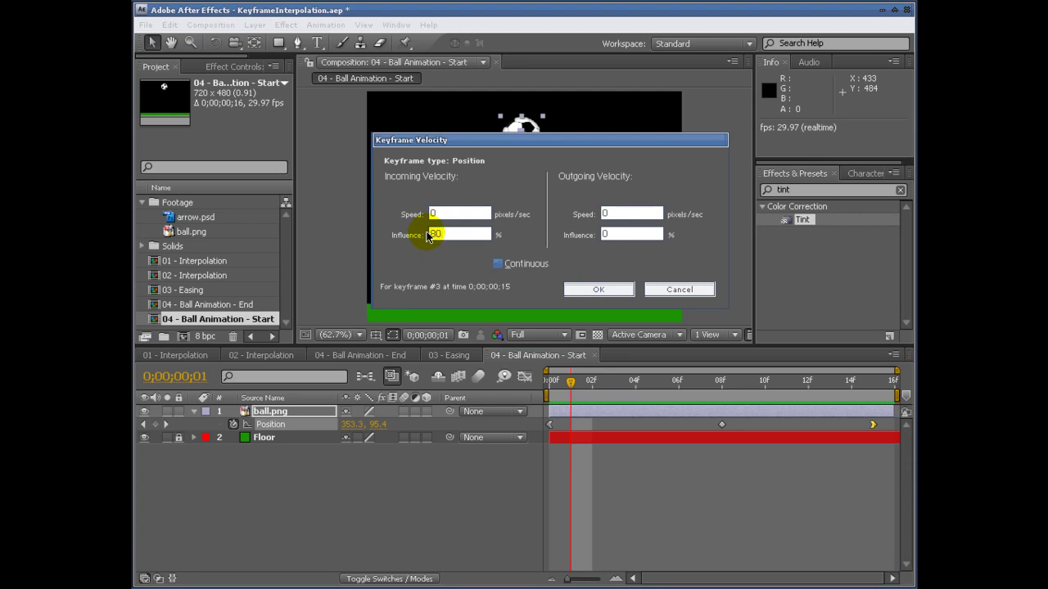
{"action": "left_click", "coordinate": [597, 288]}
{"action": "left_click_drag", "start_coordinate": [569, 384], "coordinate": [526, 388]}
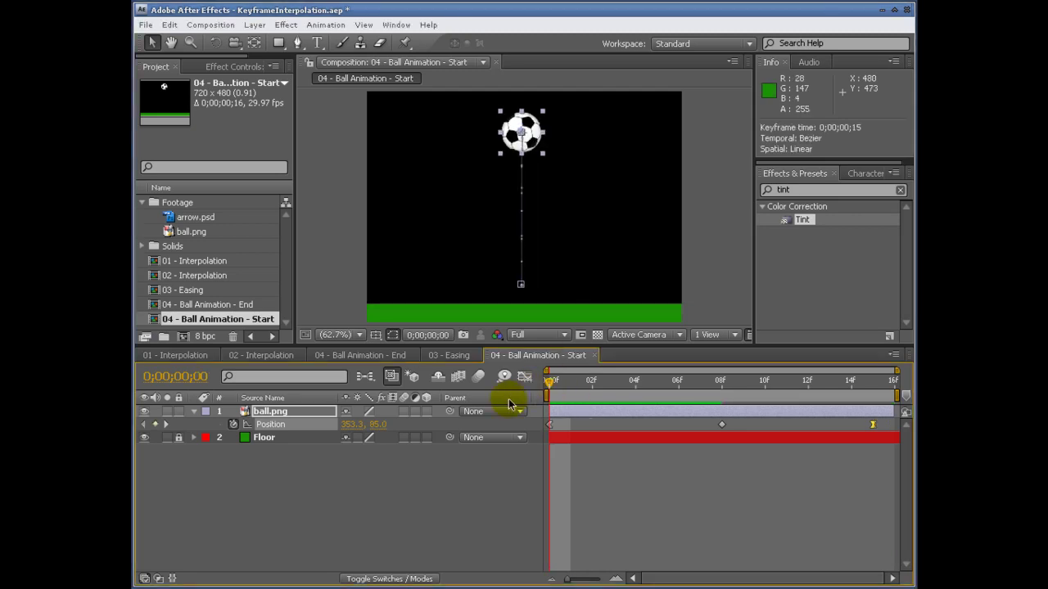
{"action": "key", "text": "space"}
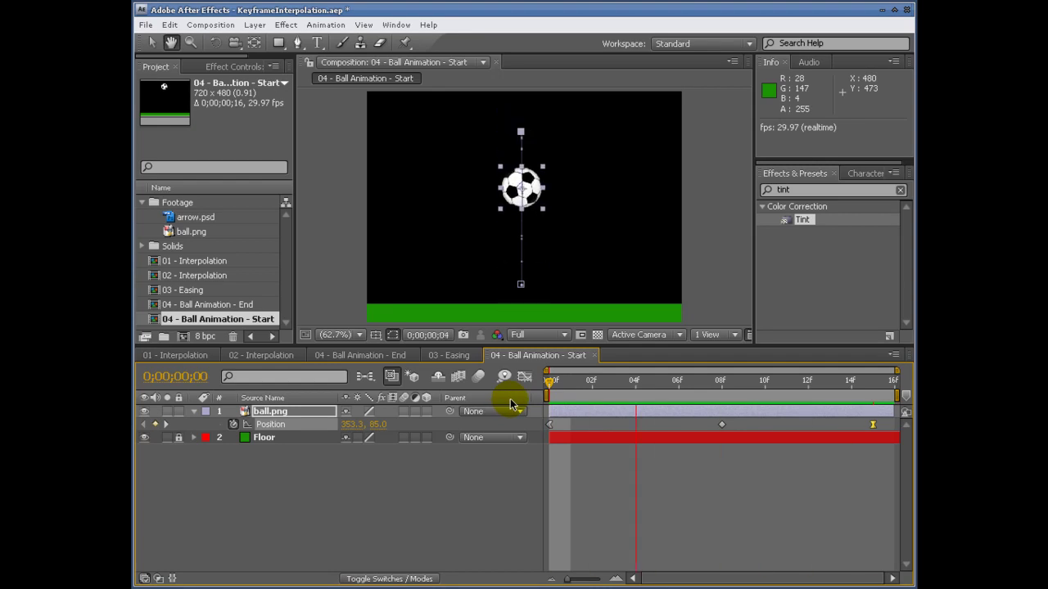